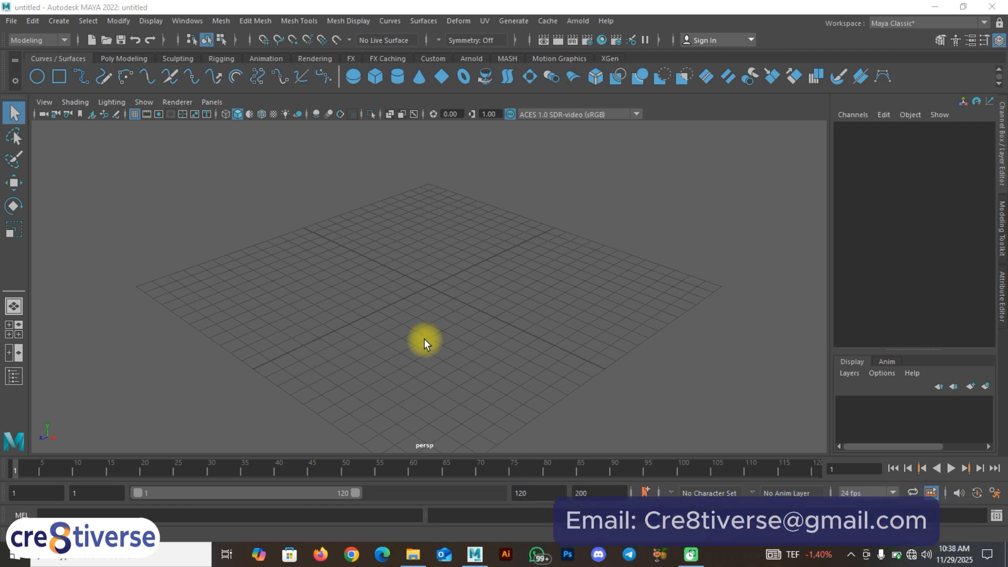
{"action": "left_click", "coordinate": [9, 23]}
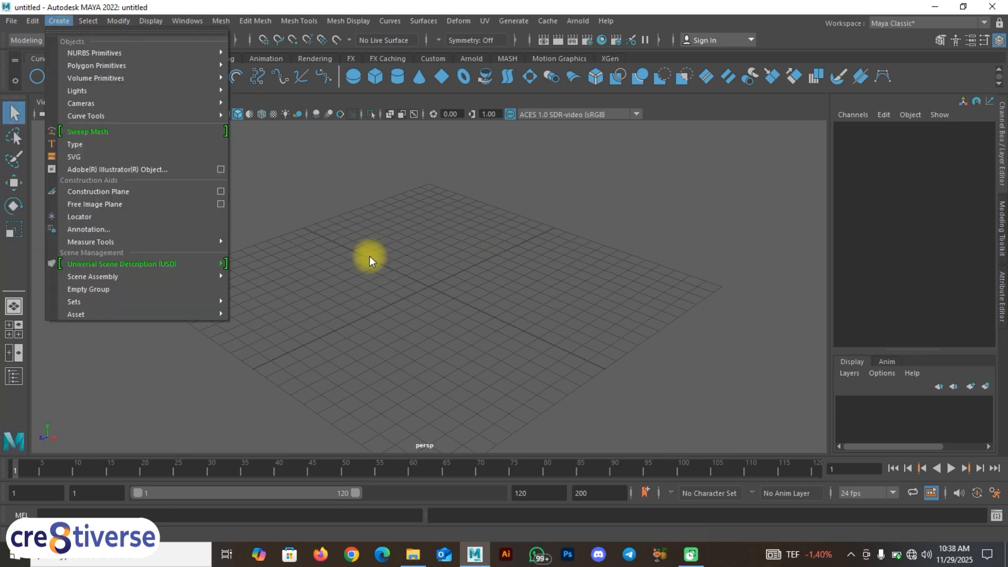
{"action": "left_click", "coordinate": [405, 255]}
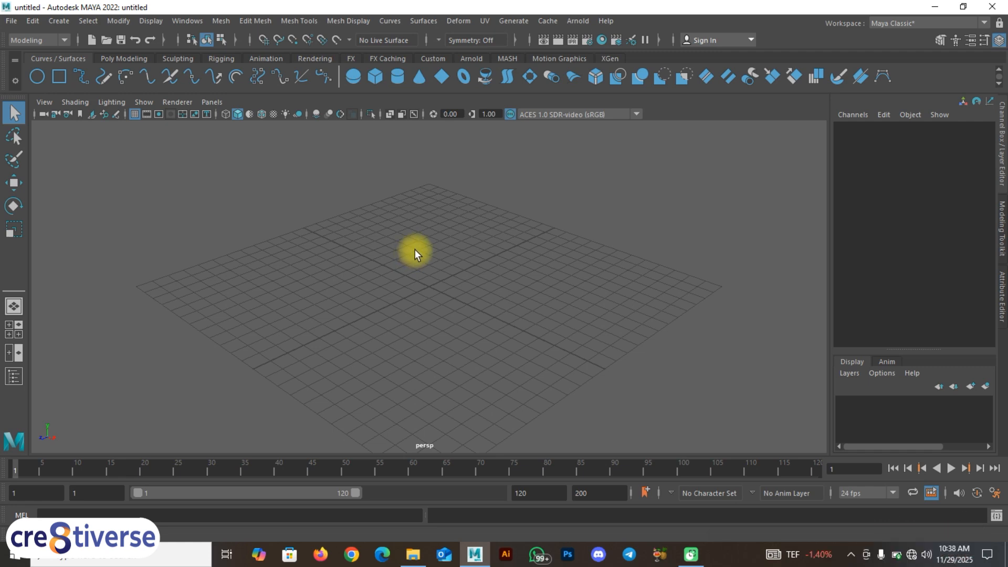
Step: Show the four-view layout and import front.jpg from the Desktop's A Maya\ref folder as an image plane in the front view
{"action": "key", "text": "space"}
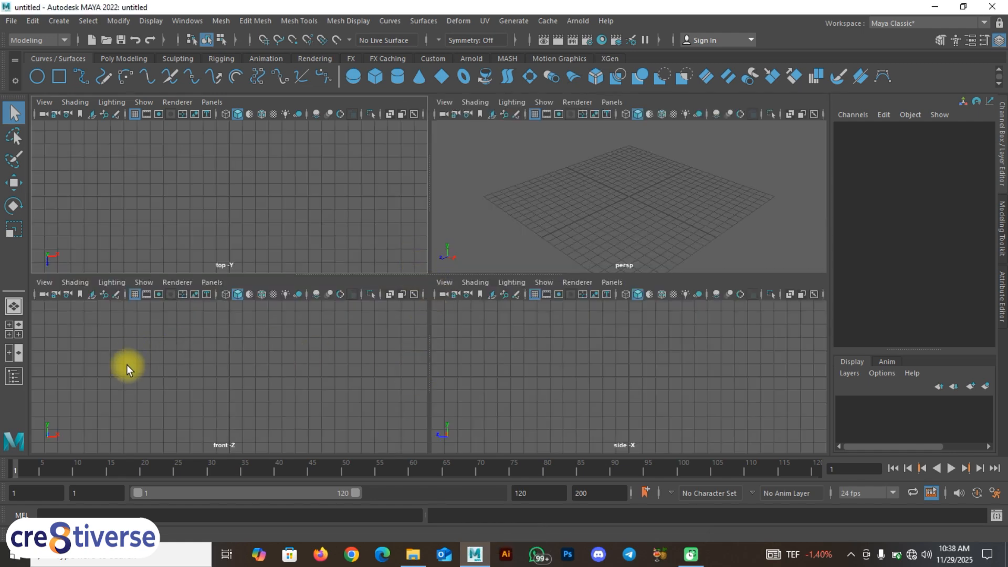
{"action": "left_click", "coordinate": [43, 282]}
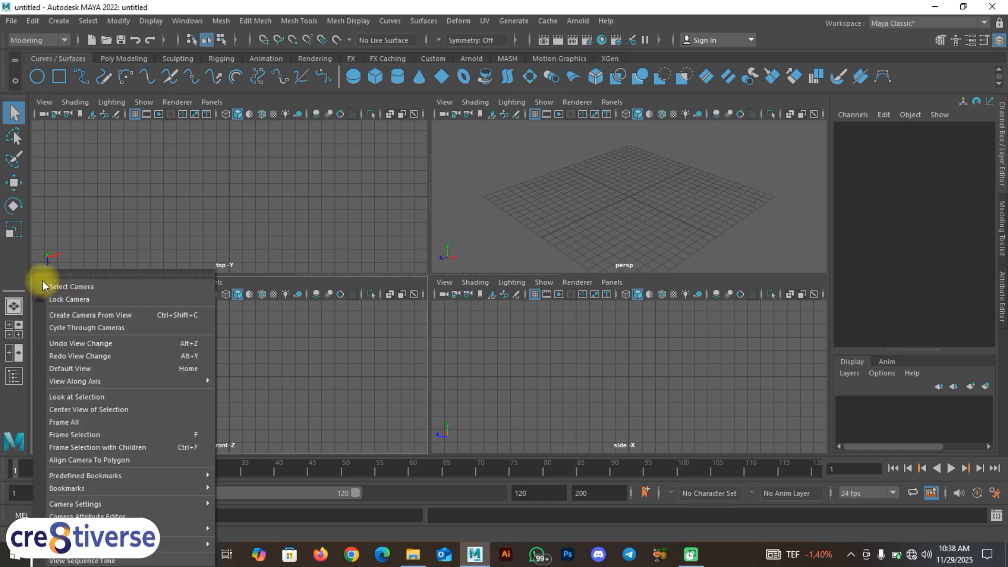
{"action": "left_click", "coordinate": [386, 371]}
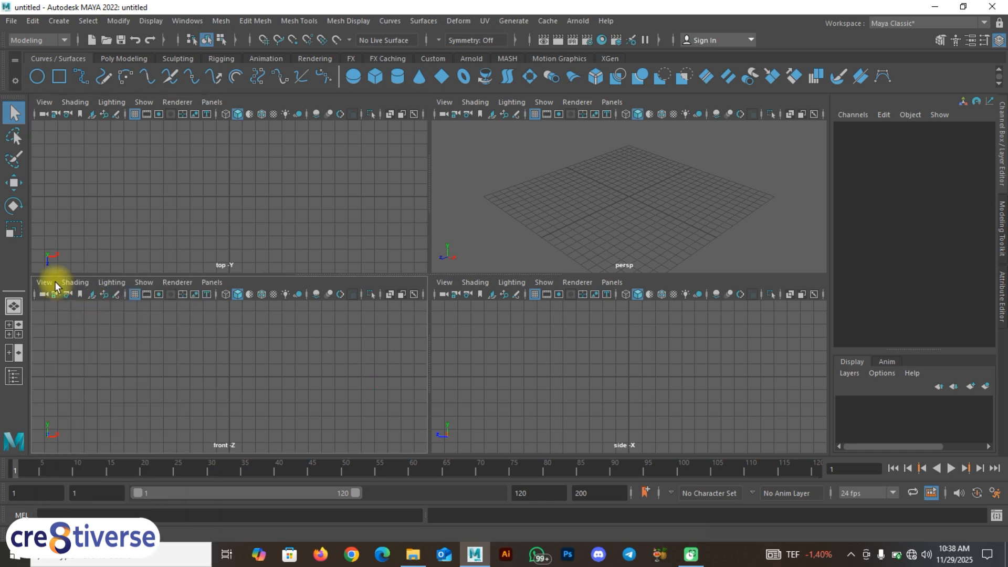
{"action": "left_click", "coordinate": [45, 284]}
{"action": "mouse_move", "coordinate": [221, 543]}
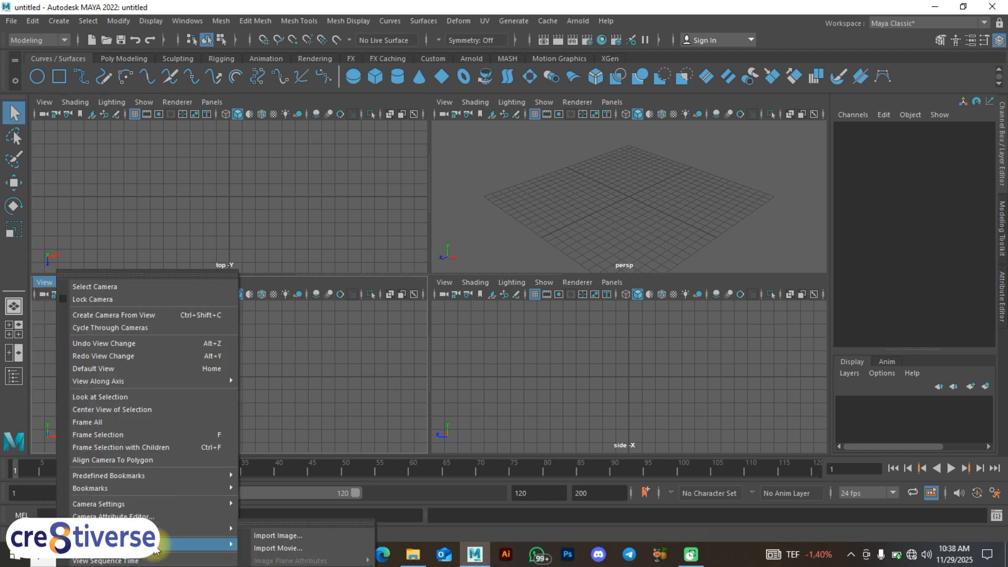
{"action": "left_click", "coordinate": [269, 534]}
{"action": "left_click", "coordinate": [181, 178]}
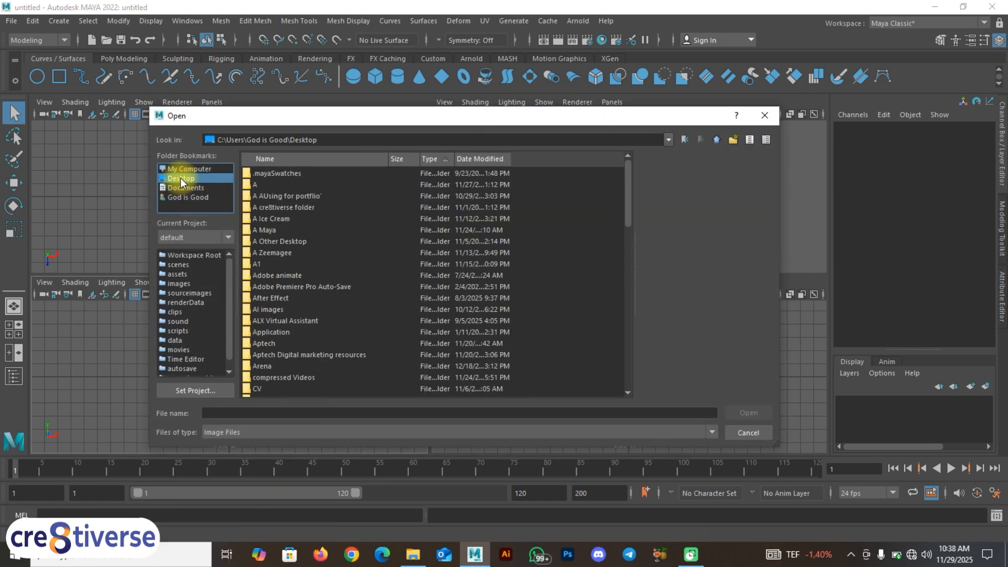
{"action": "double_click", "coordinate": [268, 230]}
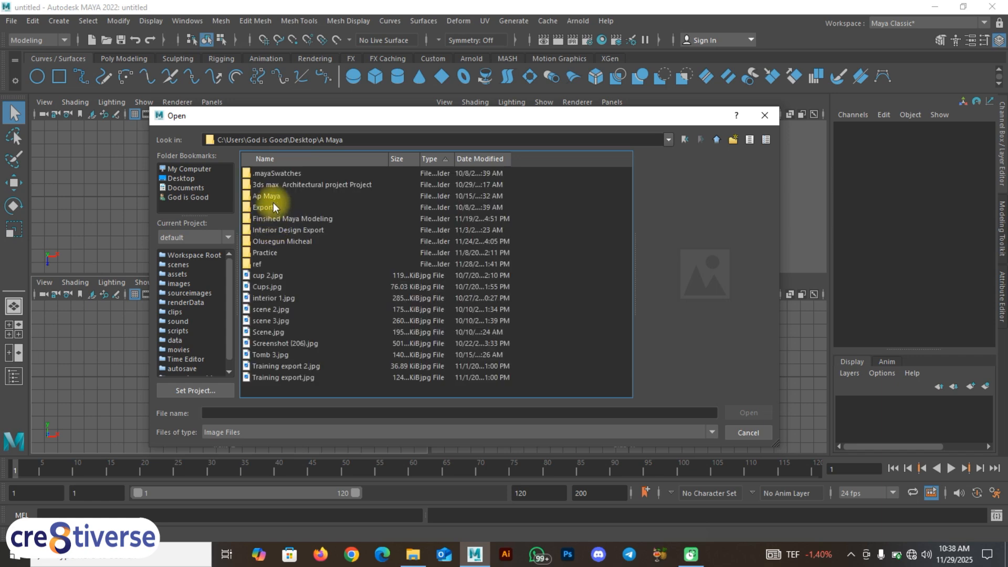
{"action": "double_click", "coordinate": [264, 264]}
{"action": "left_click", "coordinate": [265, 207]}
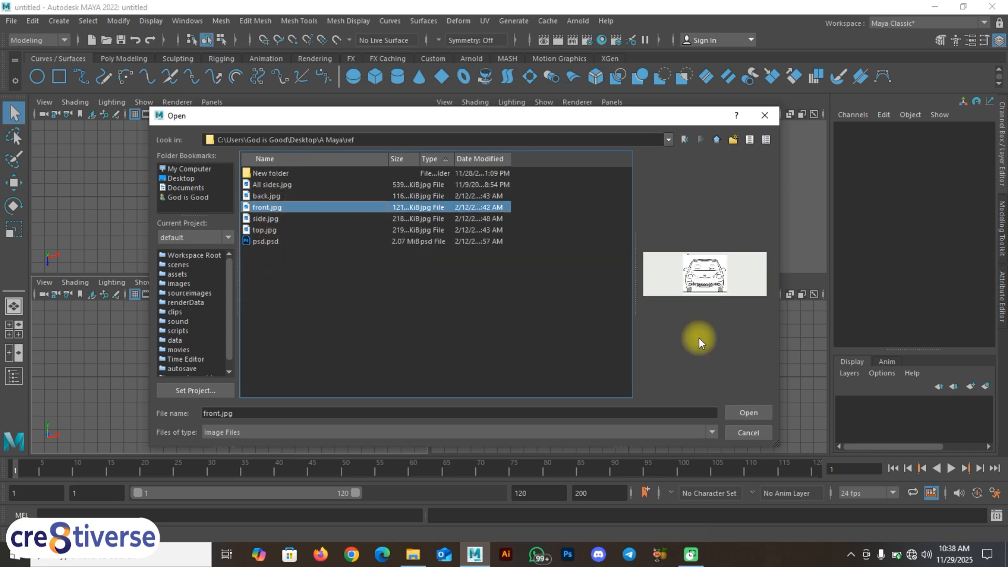
{"action": "left_click", "coordinate": [748, 414]}
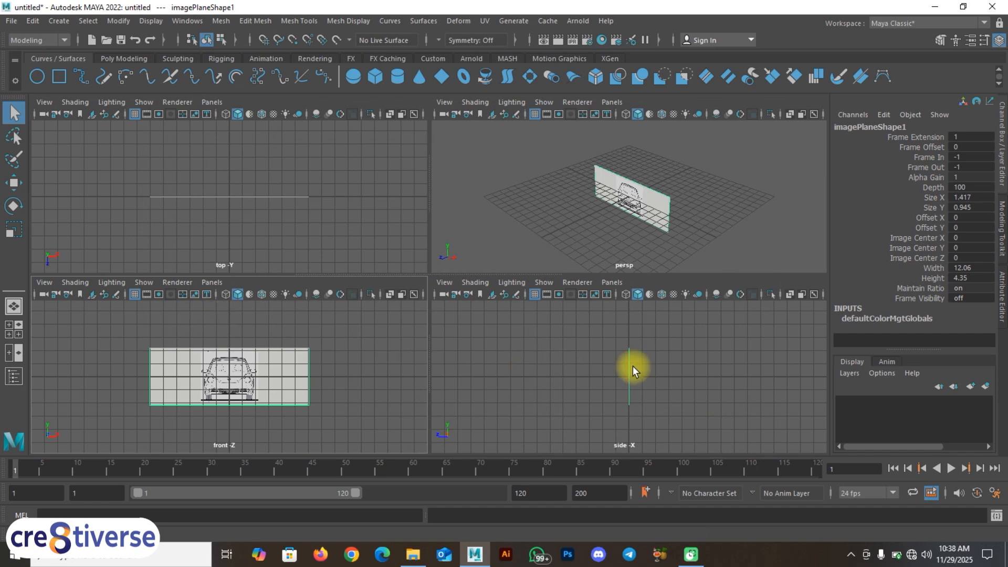
Step: Import top.jpg from the Desktop's A Maya\ref folder as an image plane in the top view
{"action": "left_click", "coordinate": [207, 235]}
{"action": "left_click", "coordinate": [43, 103]}
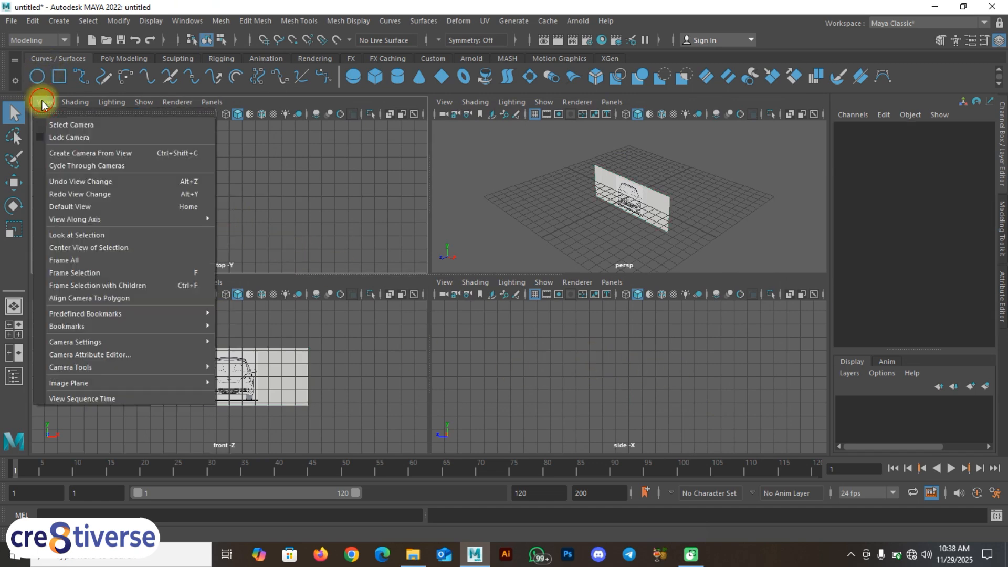
{"action": "mouse_move", "coordinate": [77, 220]}
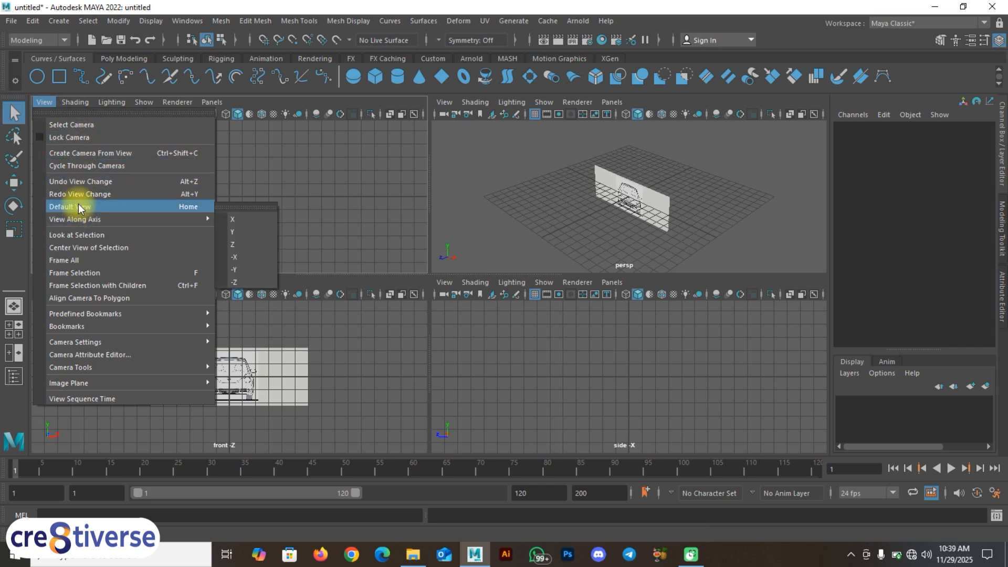
{"action": "mouse_move", "coordinate": [135, 383]}
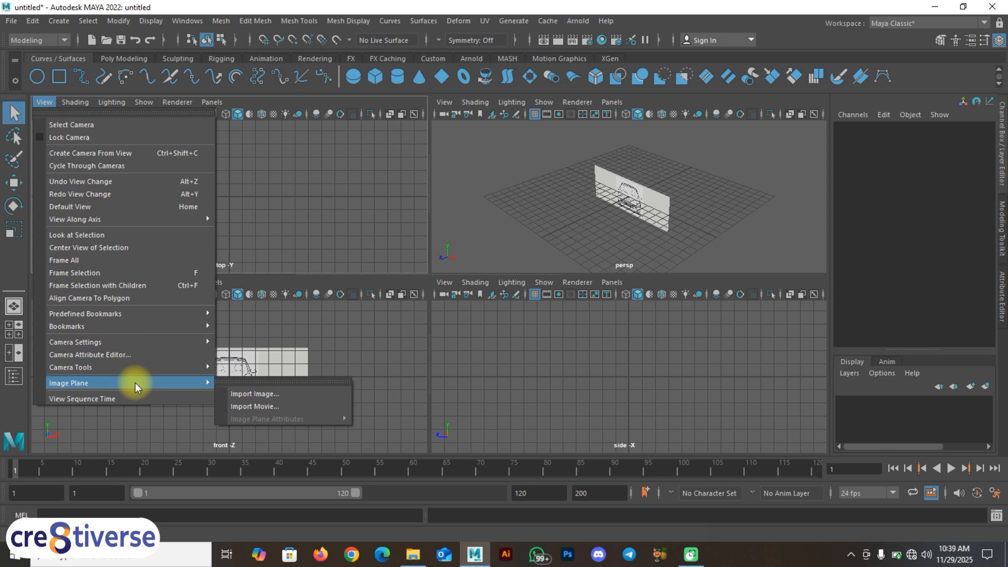
{"action": "left_click", "coordinate": [260, 392]}
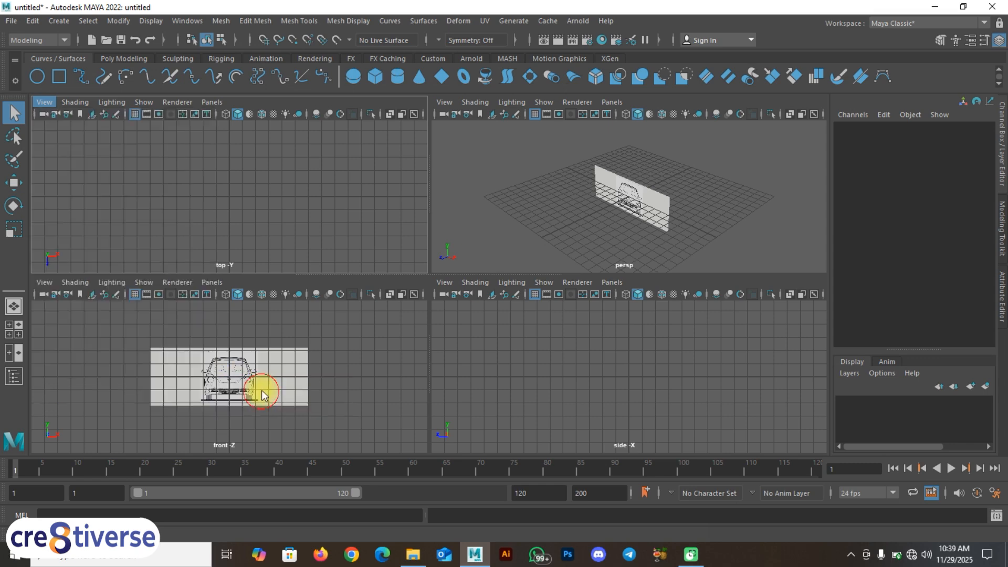
{"action": "left_click", "coordinate": [181, 178]}
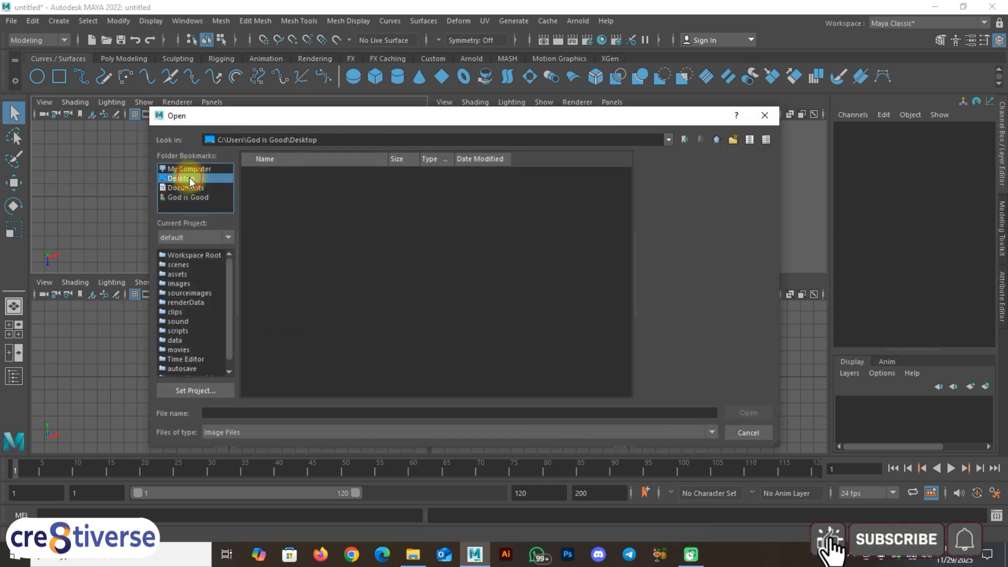
{"action": "double_click", "coordinate": [269, 230]}
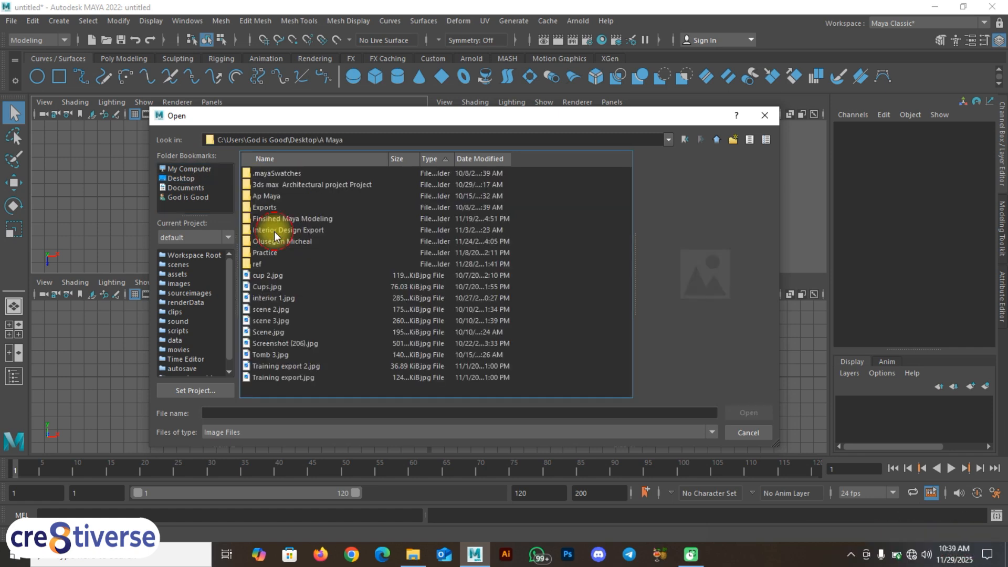
{"action": "double_click", "coordinate": [262, 264]}
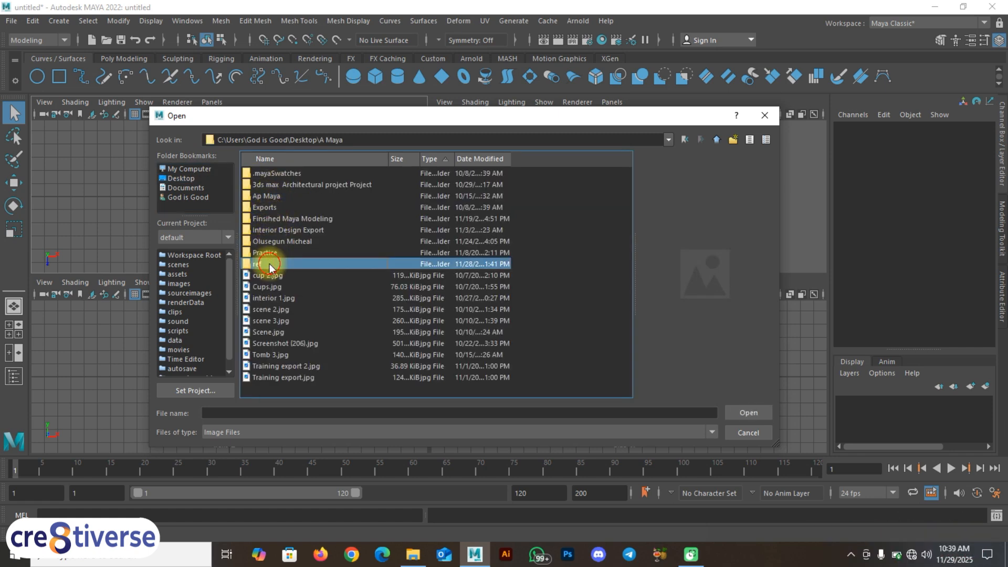
{"action": "left_click", "coordinate": [269, 230]}
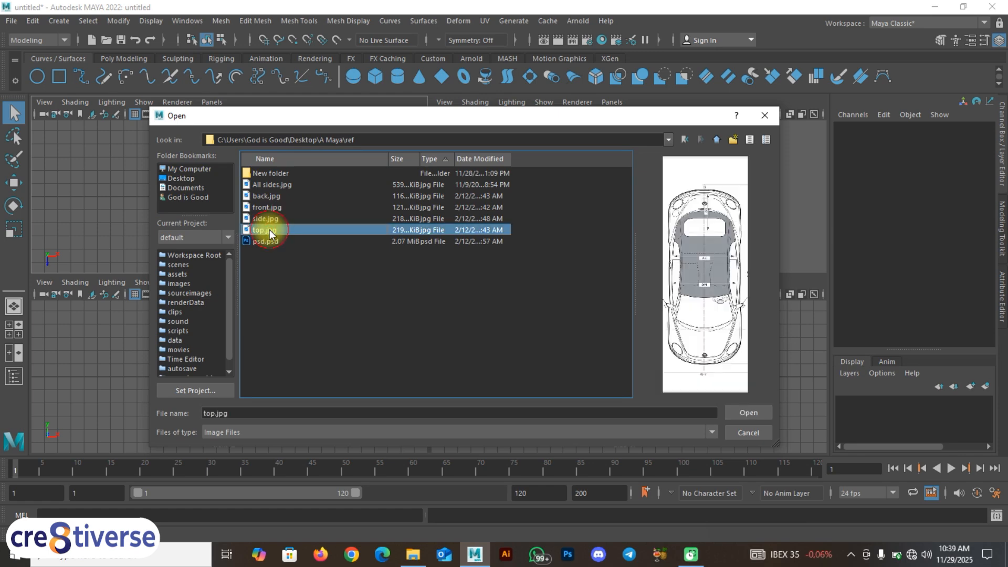
{"action": "left_click", "coordinate": [745, 411]}
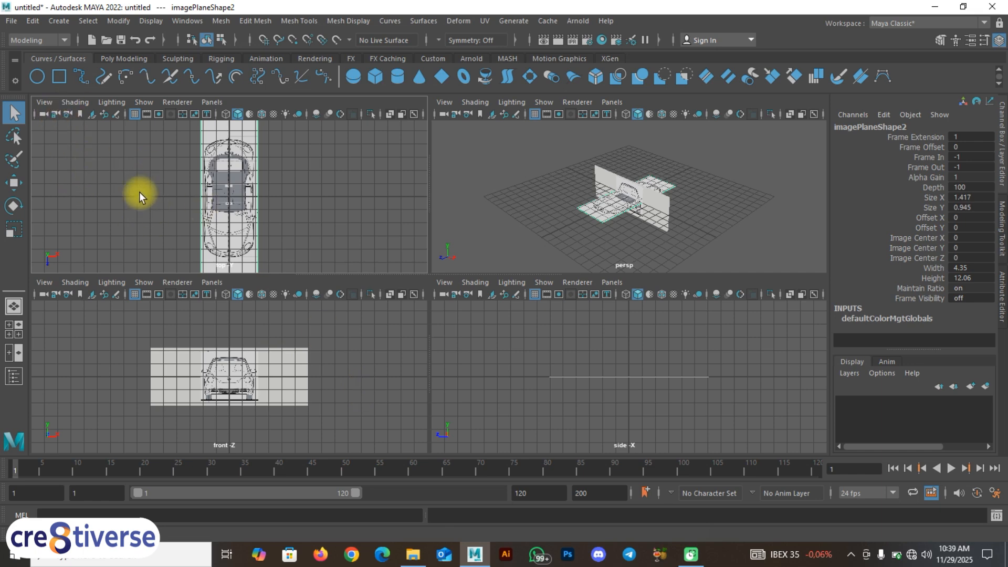
Step: Import side.jpg from the Desktop's A Maya\ref folder as an image plane in the side view and deselect it
{"action": "left_click", "coordinate": [491, 338]}
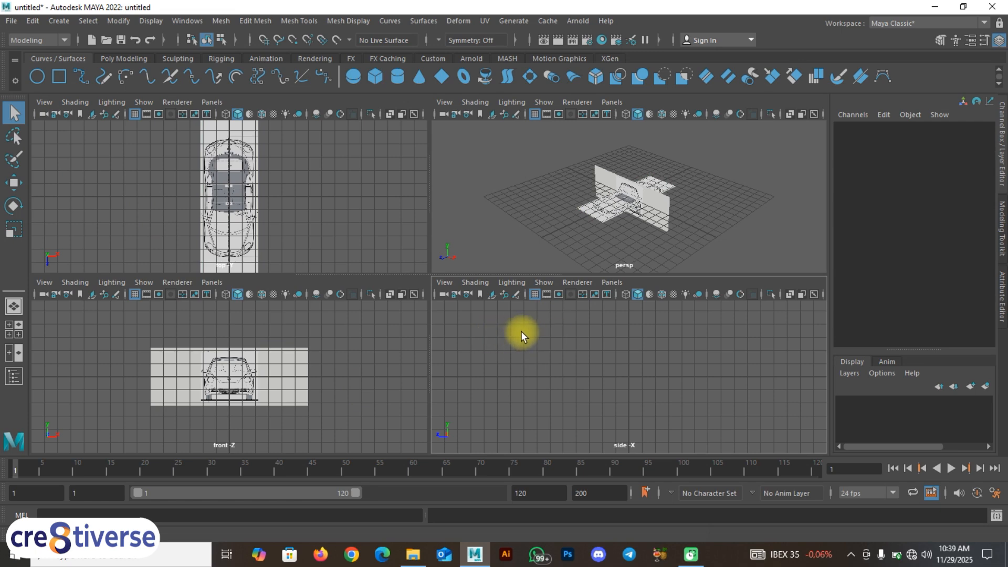
{"action": "key", "text": "space"}
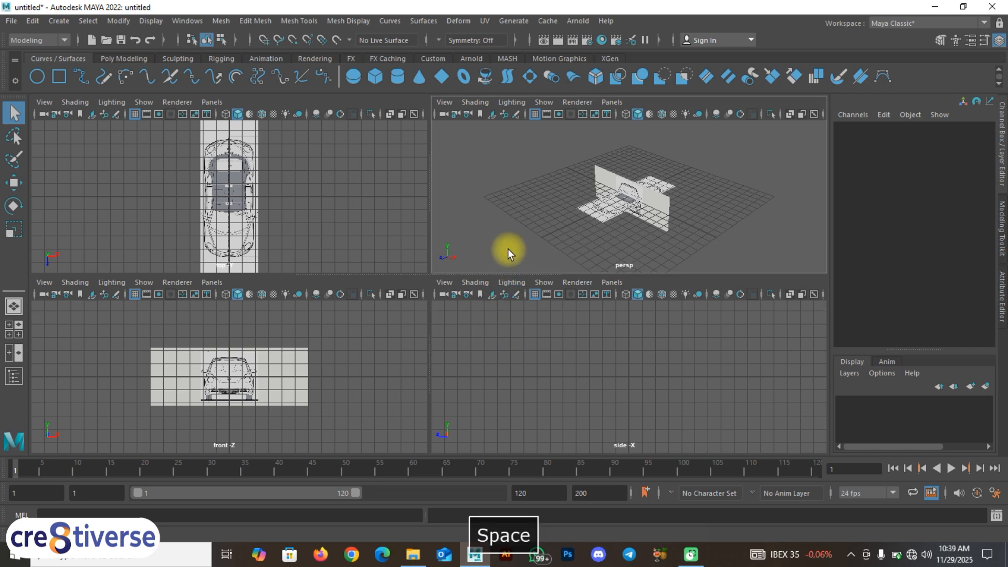
{"action": "left_click", "coordinate": [507, 255]}
{"action": "mouse_move", "coordinate": [507, 255]}
{"action": "left_mouse_down"}
{"action": "mouse_move", "coordinate": [550, 255]}
{"action": "mouse_move", "coordinate": [508, 255]}
{"action": "left_mouse_up"}
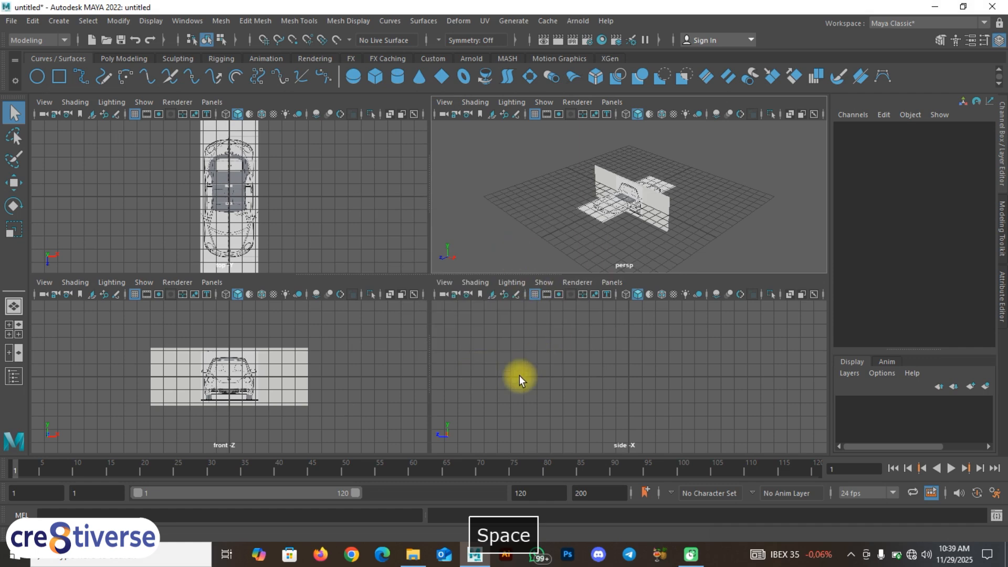
{"action": "left_click", "coordinate": [445, 282]}
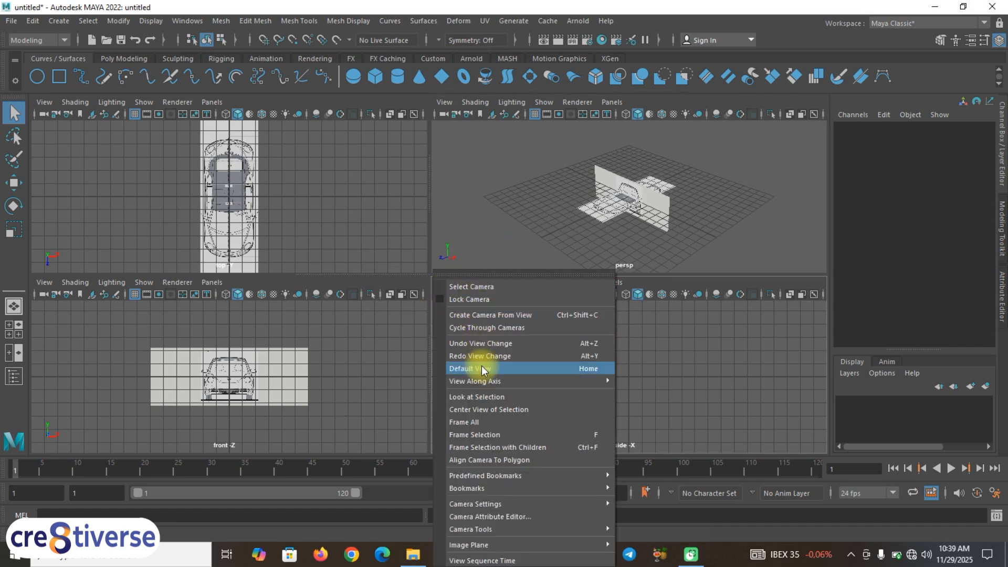
{"action": "mouse_move", "coordinate": [509, 544]}
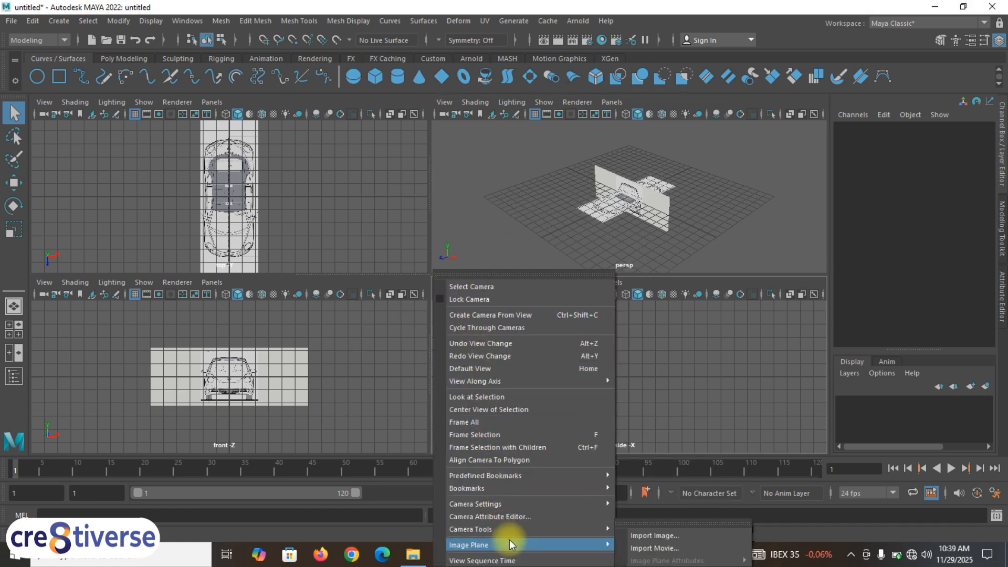
{"action": "left_click", "coordinate": [655, 537]}
{"action": "left_click", "coordinate": [181, 178]}
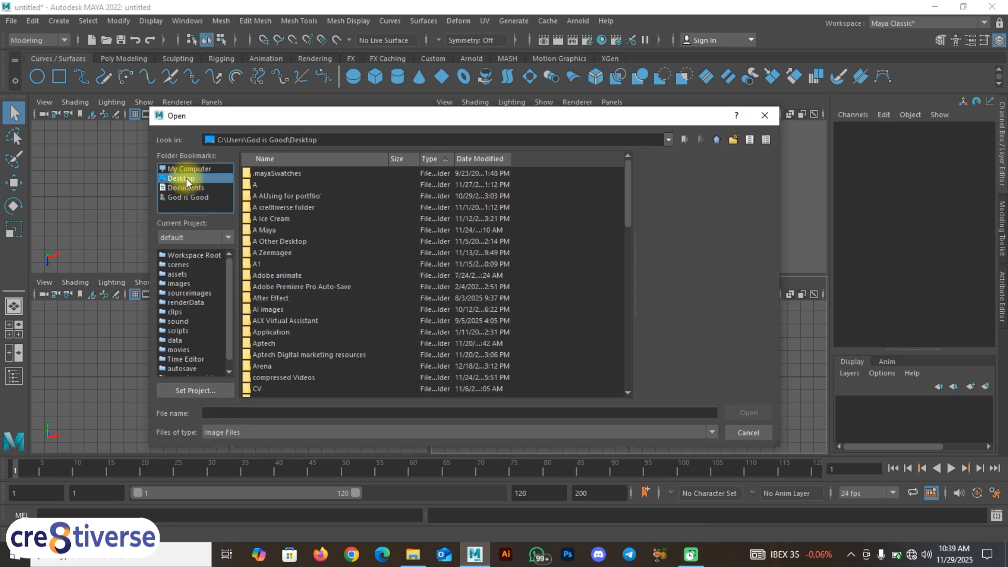
{"action": "double_click", "coordinate": [268, 229]}
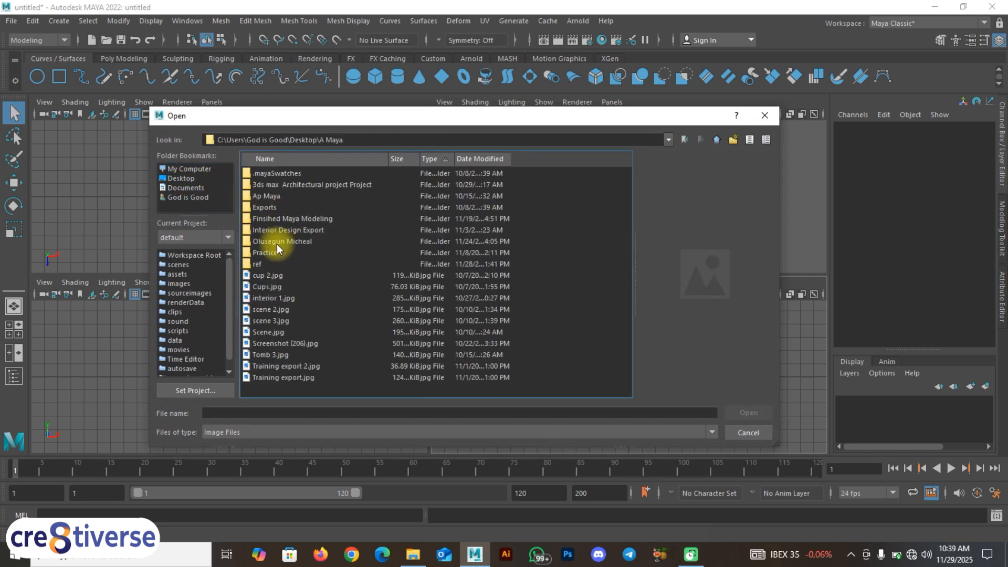
{"action": "double_click", "coordinate": [270, 264]}
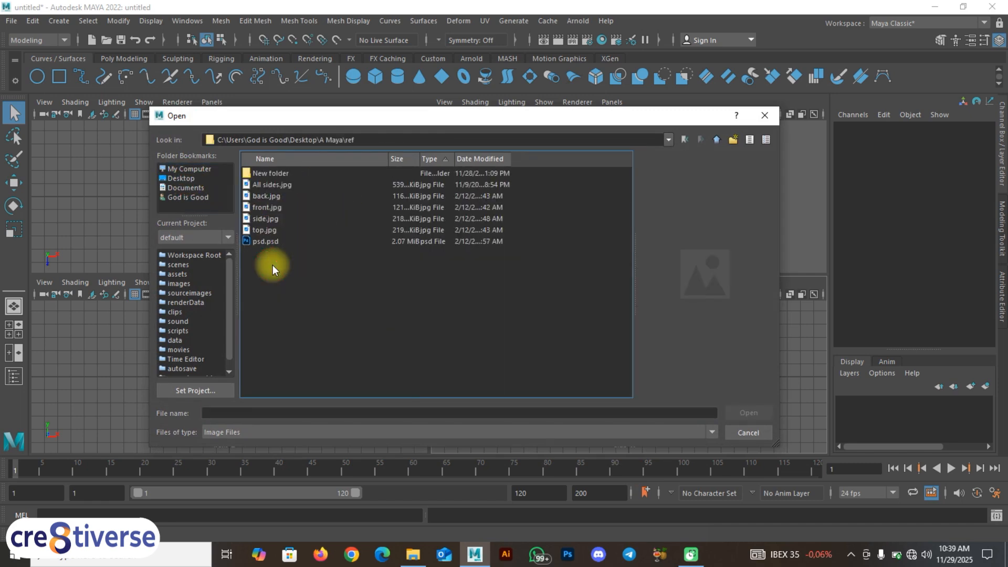
{"action": "left_click", "coordinate": [270, 219]}
{"action": "left_click", "coordinate": [748, 412]}
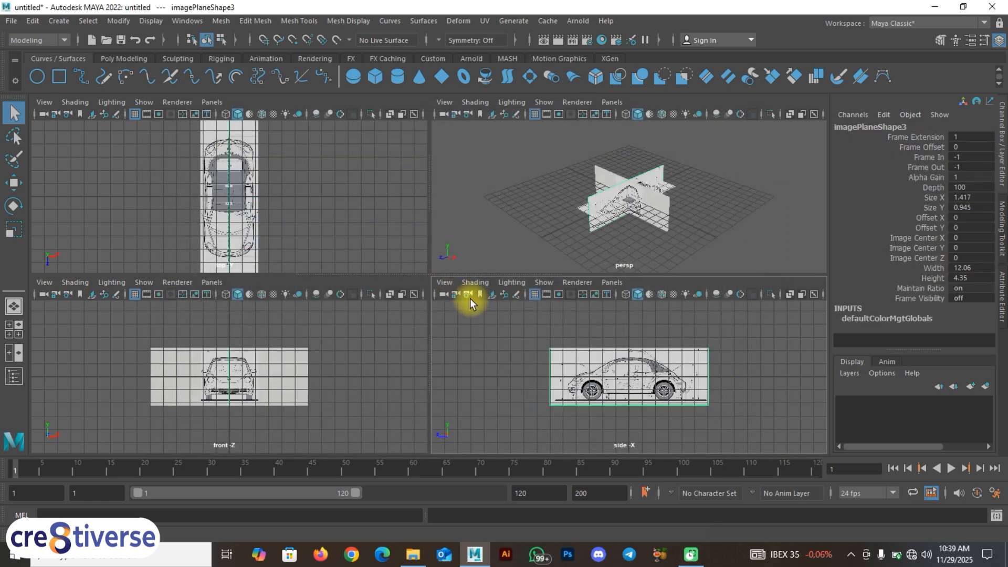
{"action": "left_click", "coordinate": [497, 385]}
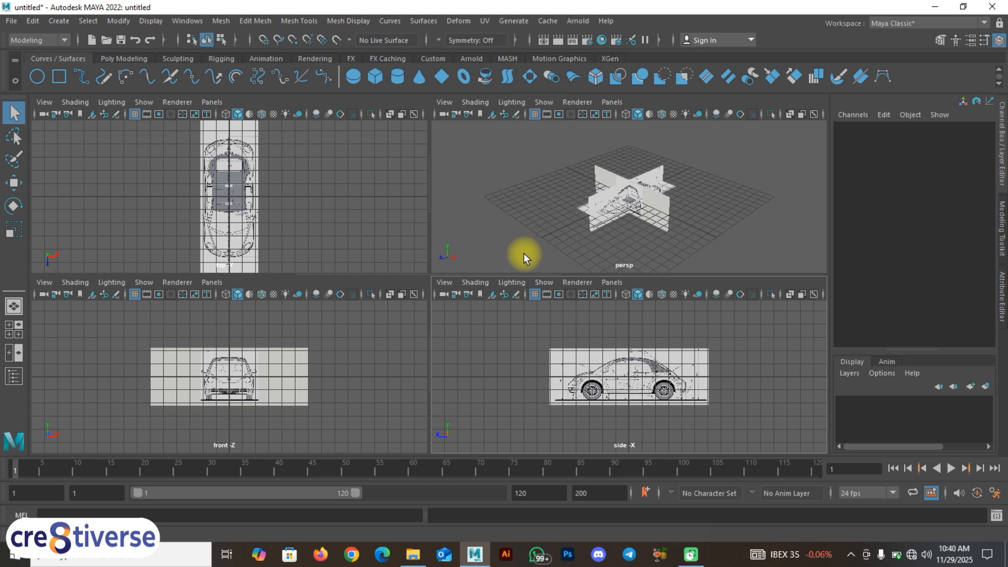
Step: Maximize the front view and cycle its background colour to the blue gradient
{"action": "key", "text": "F9"}
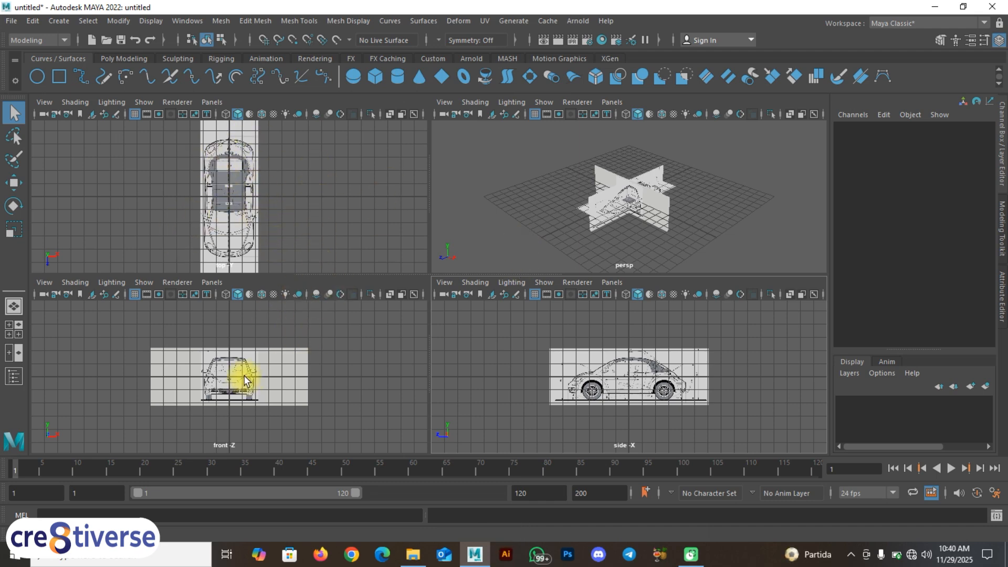
{"action": "left_click", "coordinate": [369, 379]}
{"action": "key", "text": "space"}
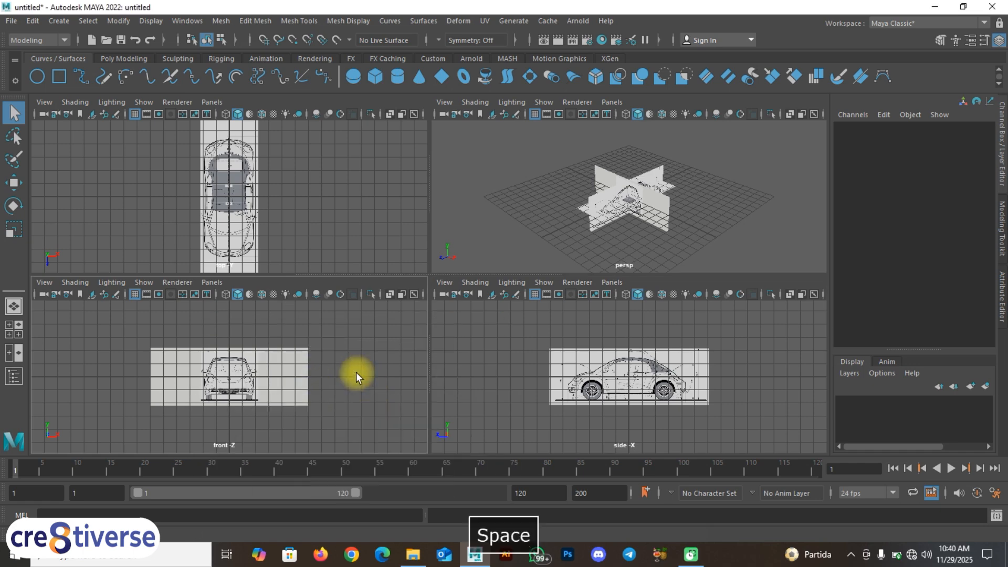
{"action": "scroll", "coordinate": [432, 307], "scroll_direction": "up", "scroll_amount": 3}
{"action": "scroll", "coordinate": [419, 338], "scroll_direction": "up", "scroll_amount": 2}
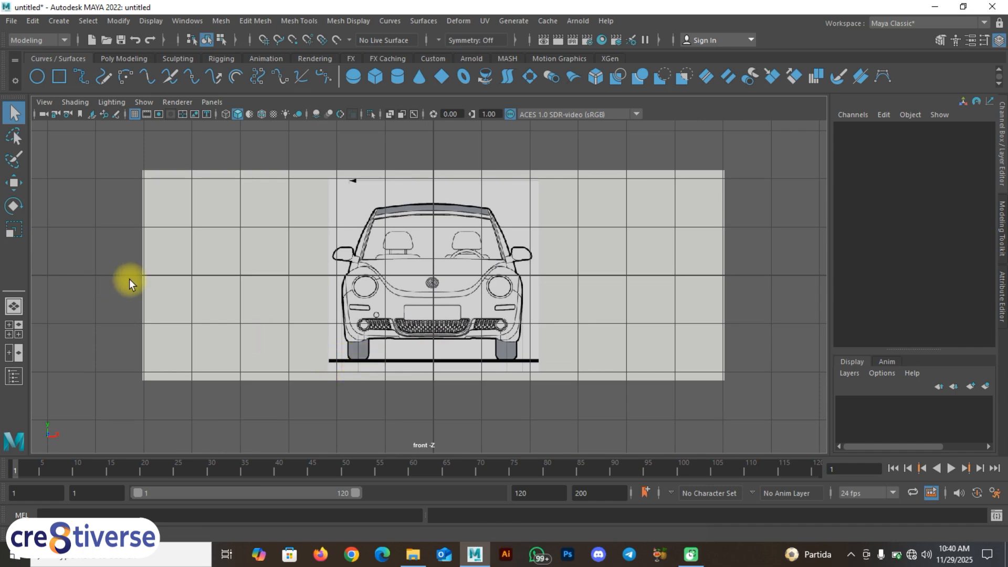
{"action": "key", "text": "alt+b"}
{"action": "key", "text": "alt+b"}
{"action": "key", "text": "alt+b"}
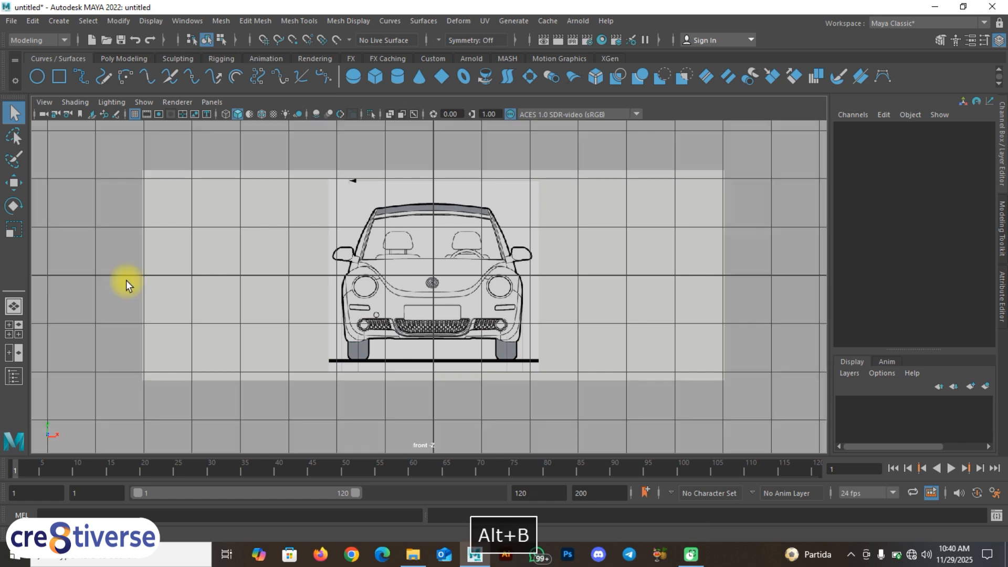
{"action": "key", "text": "alt+b"}
{"action": "key", "text": "alt+b"}
{"action": "key", "text": "alt+b"}
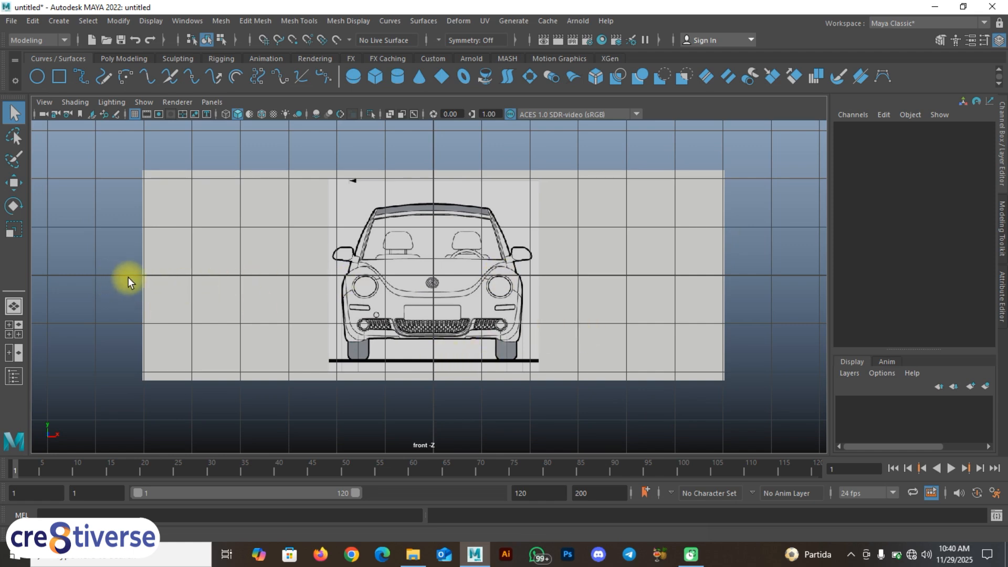
Step: Raise the front image plane to about Translate Y 1.731, aligning the bottoms of the tires with the ground grid line
{"action": "key", "text": "w"}
{"action": "left_click", "coordinate": [411, 293]}
{"action": "left_click_drag", "start_coordinate": [431, 254], "coordinate": [441, 181]}
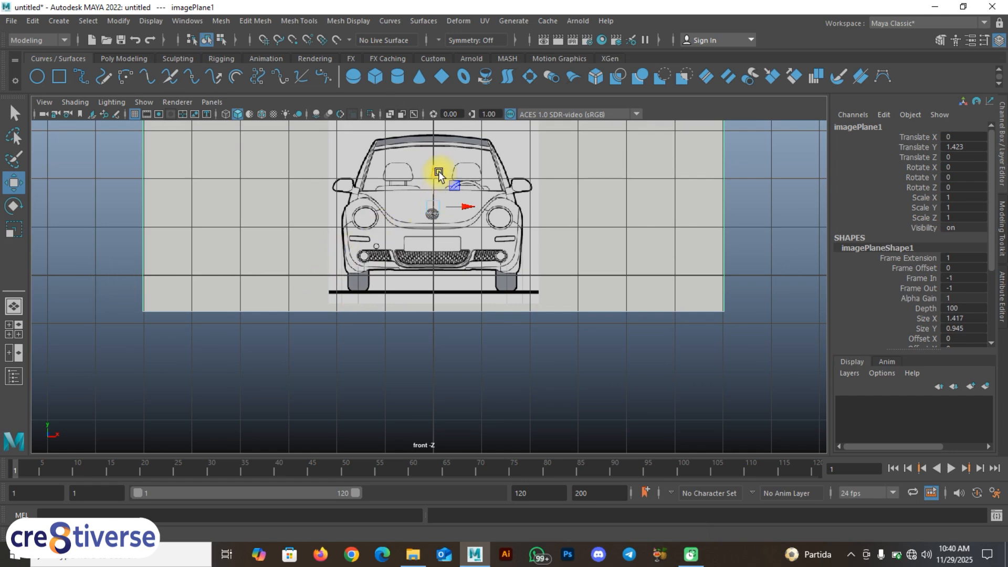
{"action": "left_click_drag", "start_coordinate": [439, 173], "coordinate": [436, 160]}
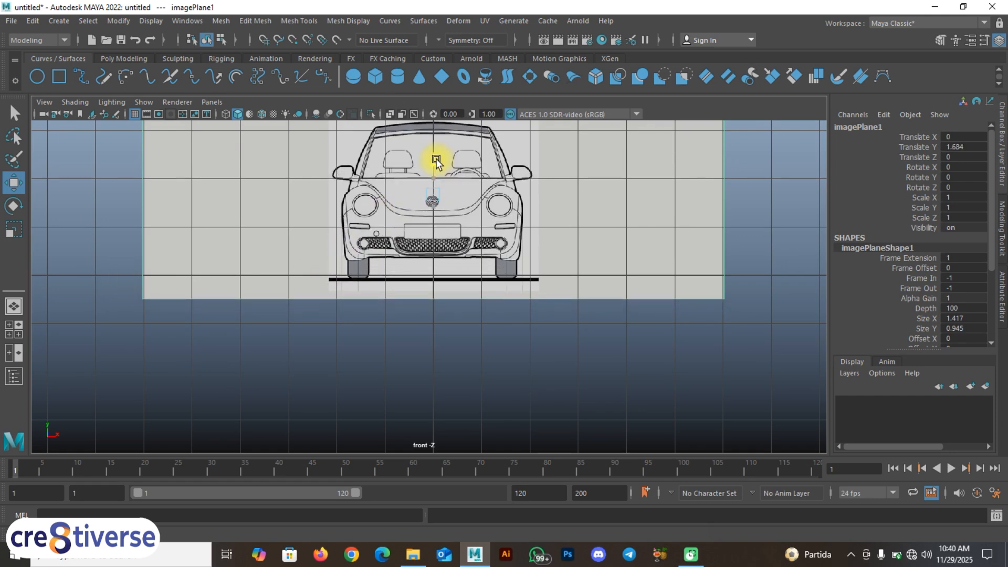
{"action": "scroll", "coordinate": [420, 255], "scroll_direction": "up", "scroll_amount": 5}
{"action": "middle_click_drag", "start_coordinate": [422, 256], "coordinate": [432, 363], "text": "alt"}
{"action": "left_click_drag", "start_coordinate": [440, 235], "coordinate": [440, 209]}
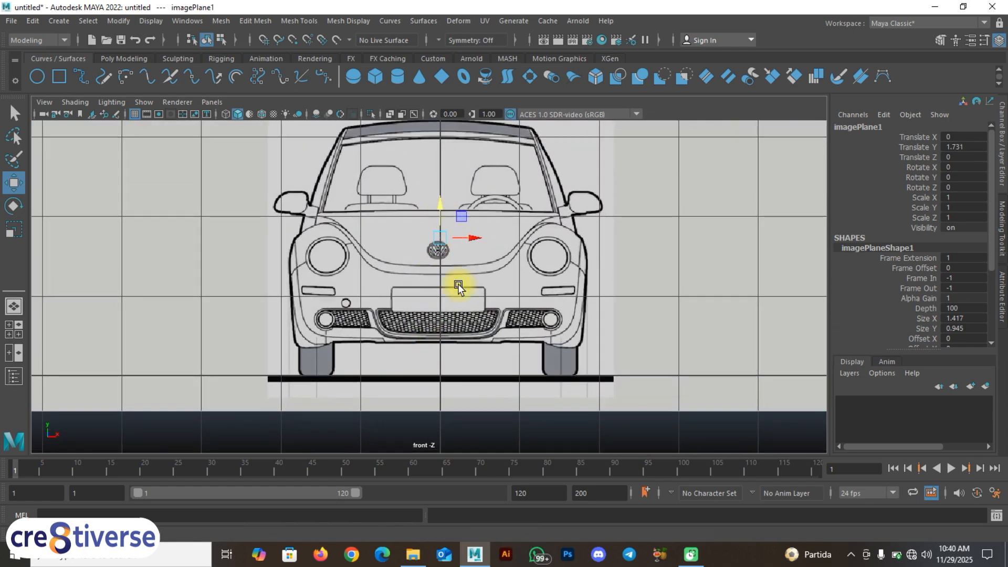
Step: Select the side image plane and raise it to about Translate Y 1.75, placing the tires on the grid's ground line
{"action": "key", "text": "space"}
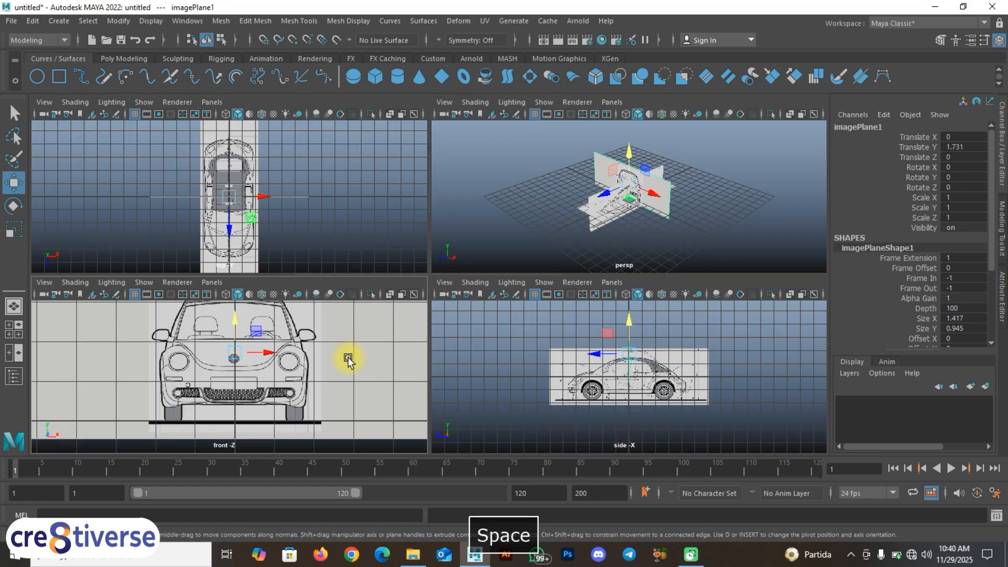
{"action": "left_click", "coordinate": [315, 366]}
{"action": "key", "text": "space"}
{"action": "scroll", "coordinate": [475, 288], "scroll_direction": "up", "scroll_amount": 2}
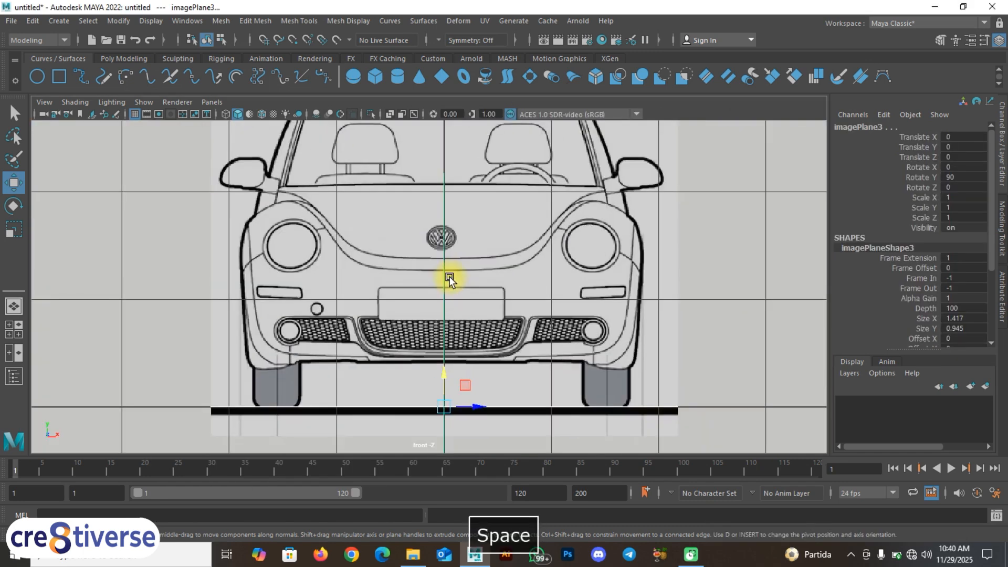
{"action": "middle_click_drag", "start_coordinate": [458, 284], "coordinate": [461, 290], "text": "alt"}
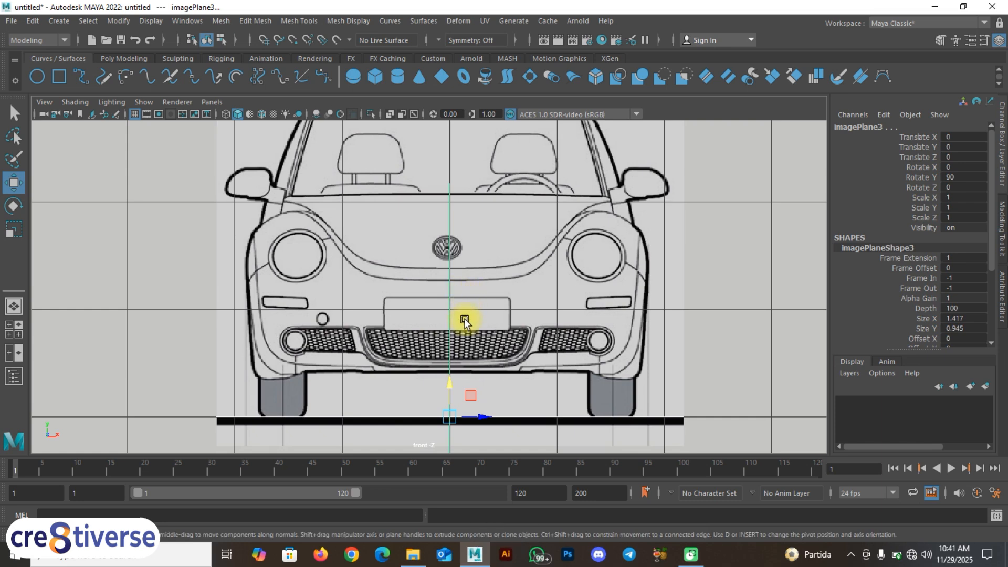
{"action": "scroll", "coordinate": [464, 321], "scroll_direction": "down", "scroll_amount": 4}
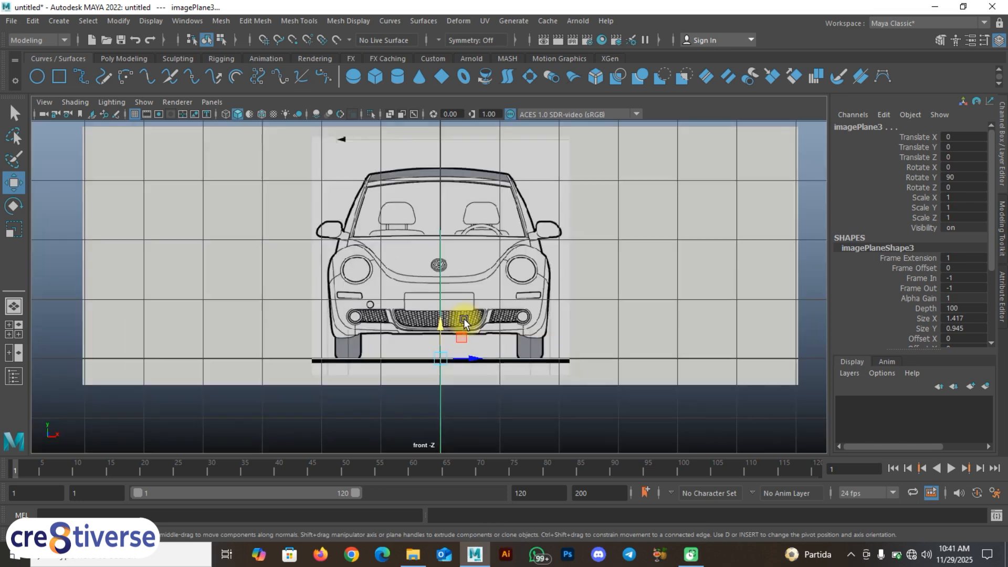
{"action": "key", "text": "space"}
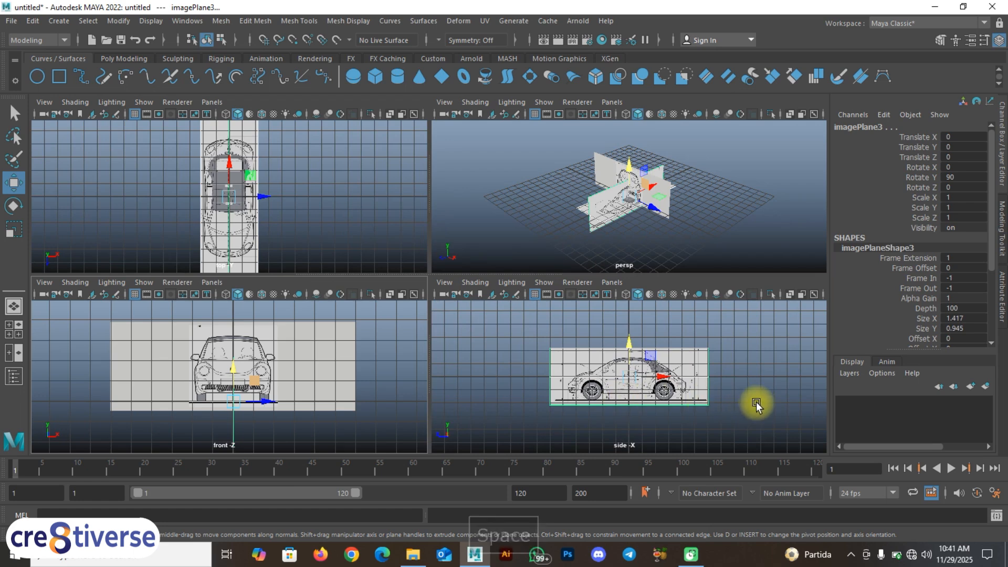
{"action": "key", "text": "space"}
{"action": "scroll", "coordinate": [400, 325], "scroll_direction": "up", "scroll_amount": 2}
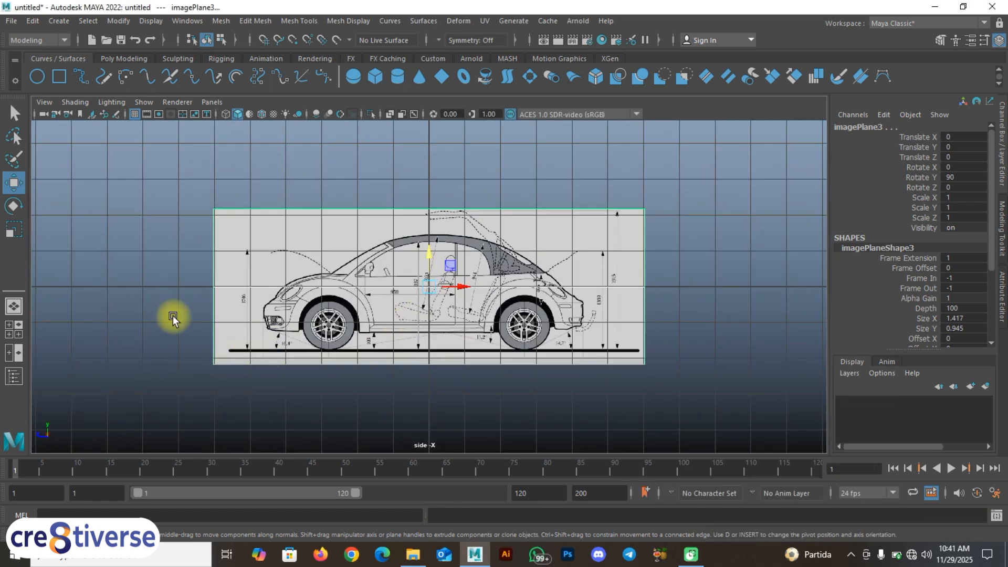
{"action": "left_click_drag", "start_coordinate": [428, 252], "coordinate": [435, 206]}
{"action": "scroll", "coordinate": [421, 268], "scroll_direction": "up", "scroll_amount": 2}
{"action": "scroll", "coordinate": [421, 270], "scroll_direction": "up", "scroll_amount": 2}
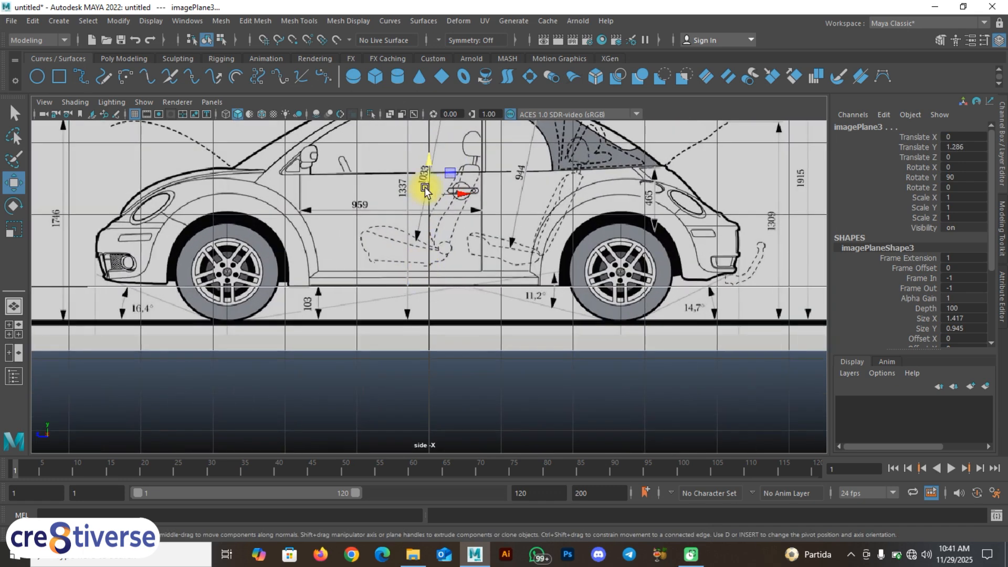
{"action": "left_click_drag", "start_coordinate": [423, 164], "coordinate": [433, 135]}
{"action": "scroll", "coordinate": [310, 255], "scroll_direction": "down", "scroll_amount": 3}
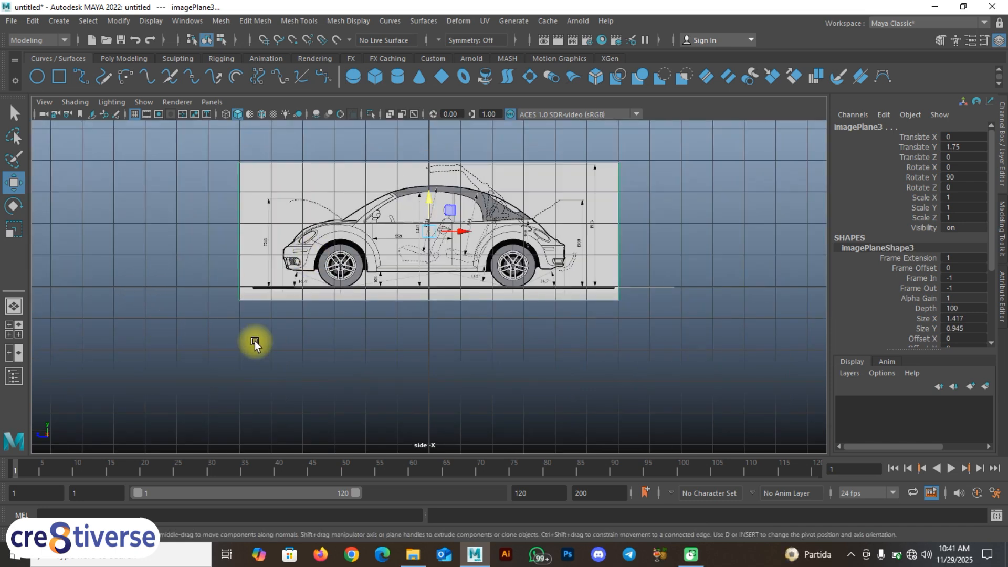
Step: Examine how the top image of the car lines up with the grid's centre line
{"action": "key", "text": "space"}
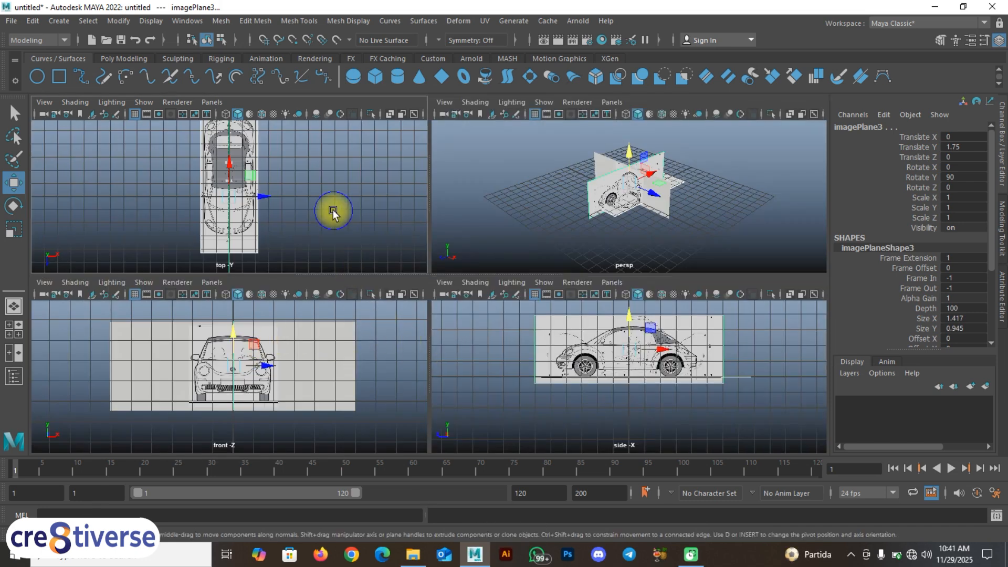
{"action": "key", "text": "space"}
{"action": "scroll", "coordinate": [434, 299], "scroll_direction": "up", "scroll_amount": 5}
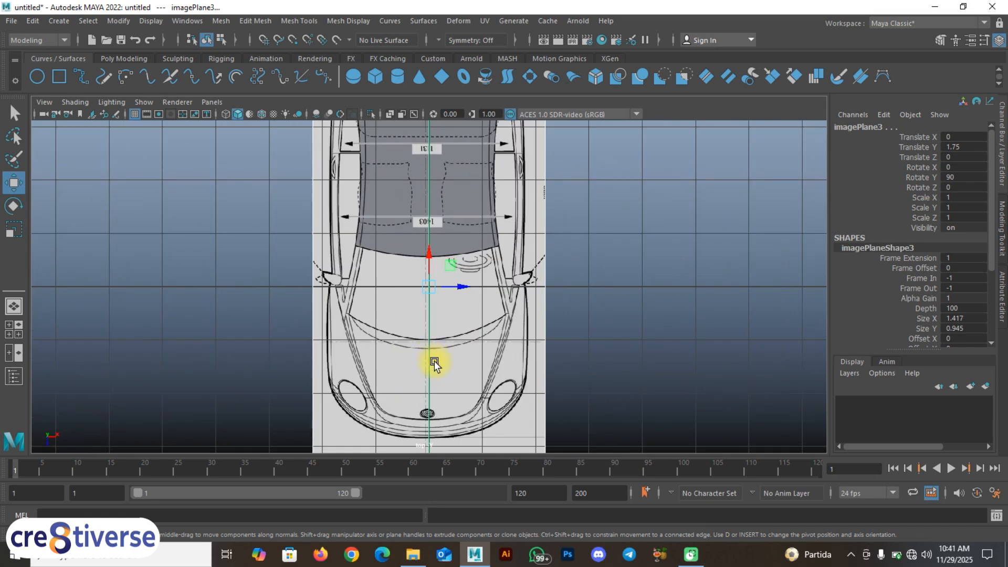
{"action": "middle_click_drag", "start_coordinate": [440, 394], "coordinate": [458, 270], "text": "alt"}
{"action": "scroll", "coordinate": [445, 366], "scroll_direction": "up", "scroll_amount": 5}
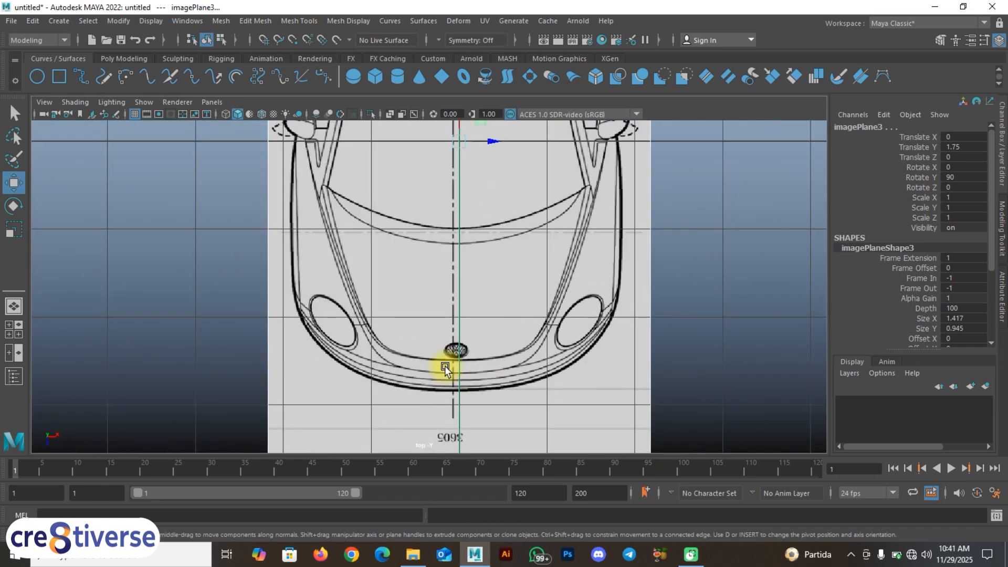
{"action": "scroll", "coordinate": [473, 428], "scroll_direction": "down", "scroll_amount": 5}
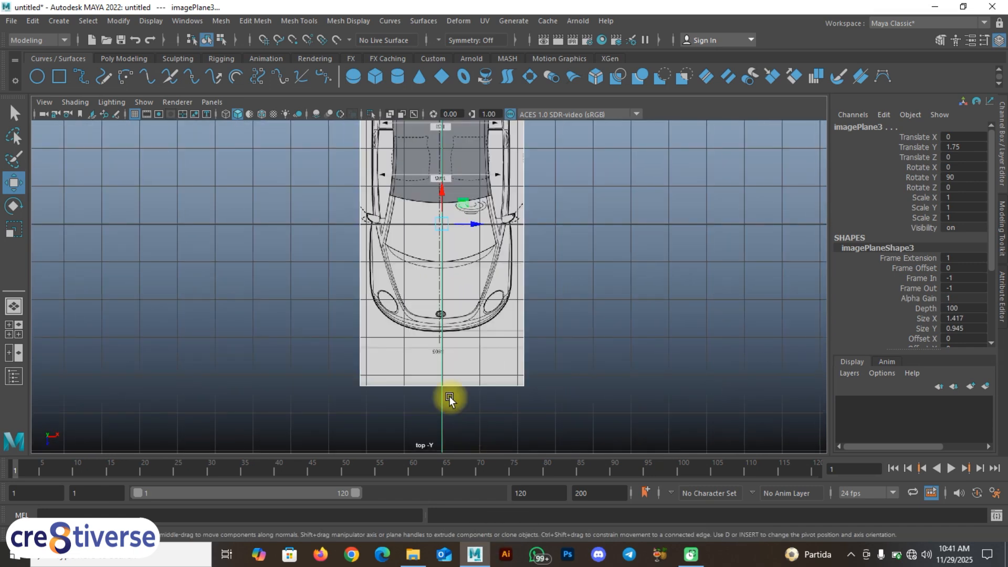
{"action": "scroll", "coordinate": [450, 362], "scroll_direction": "up", "scroll_amount": 3}
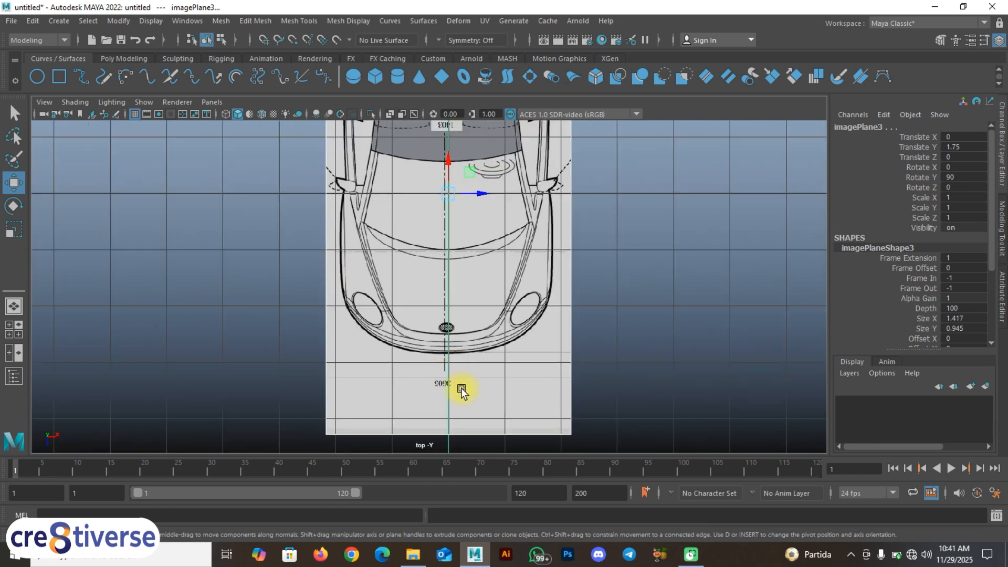
{"action": "key", "text": "space"}
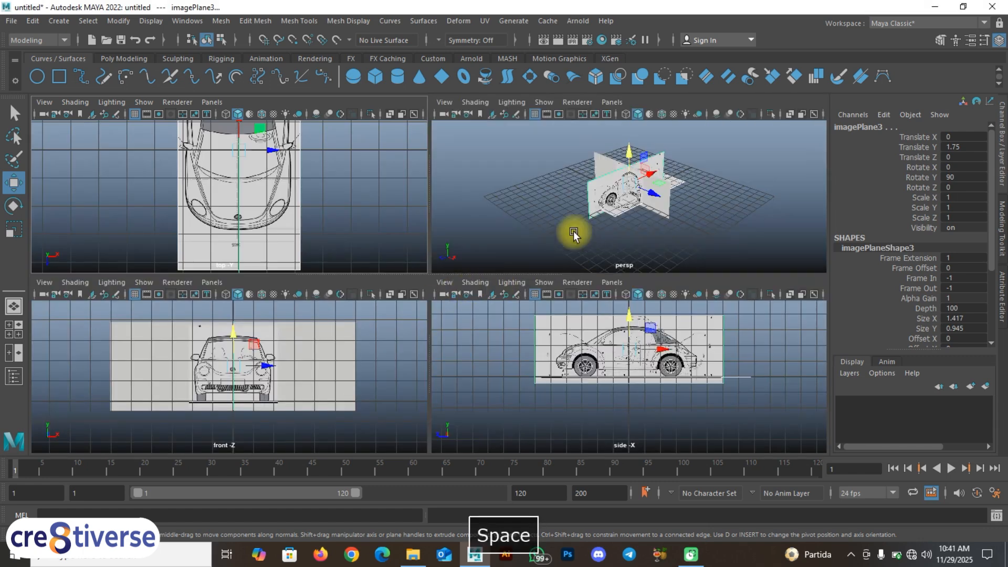
Step: Move the front image plane back behind the car to about Translate Z -6.042, aligning it with the rear edge of the side image
{"action": "key", "text": "space"}
{"action": "left_click_drag", "start_coordinate": [426, 351], "coordinate": [455, 376], "text": "alt"}
{"action": "left_click", "coordinate": [456, 373]}
{"action": "left_click", "coordinate": [471, 285]}
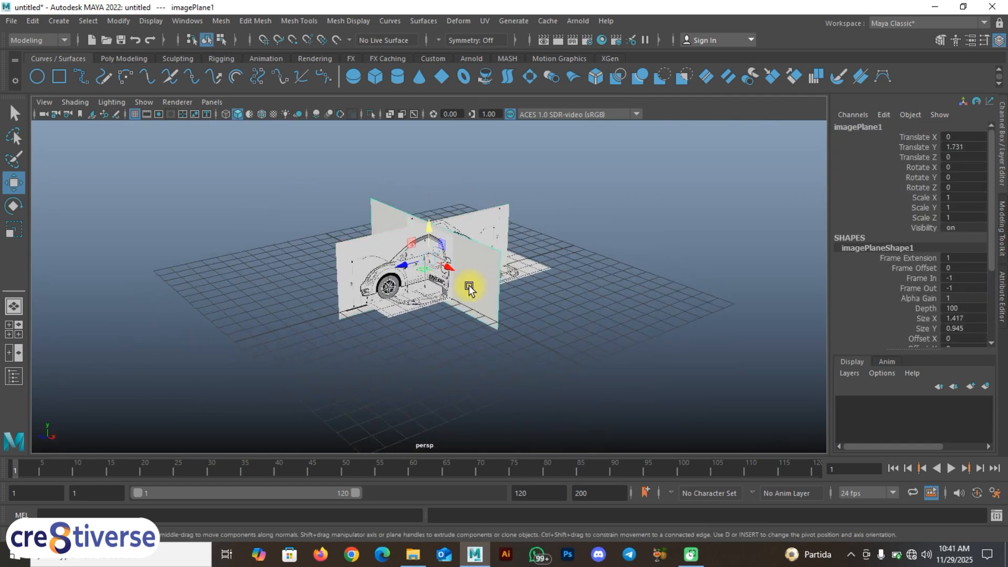
{"action": "key", "text": "space"}
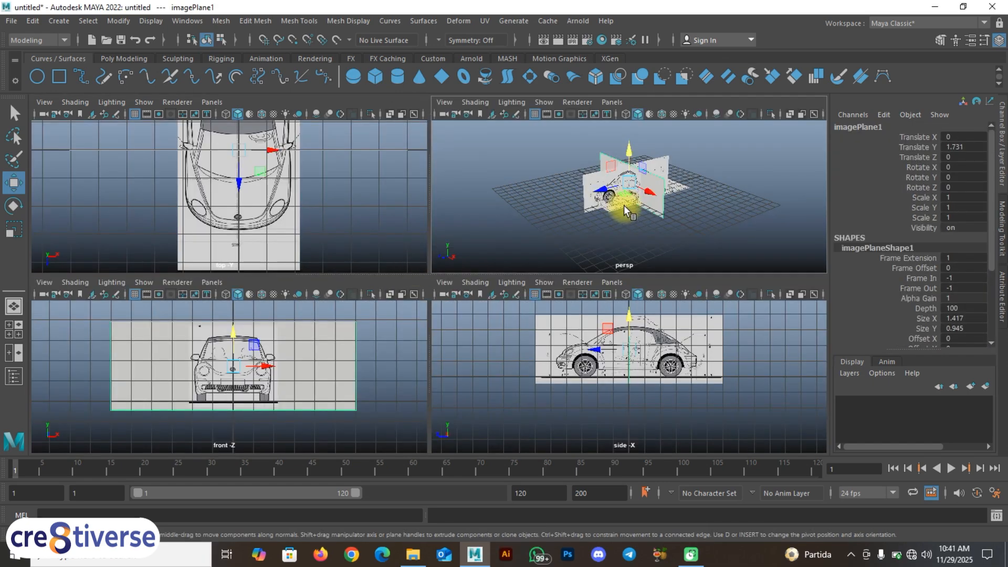
{"action": "left_click_drag", "start_coordinate": [604, 190], "coordinate": [640, 348]}
{"action": "key", "text": "space"}
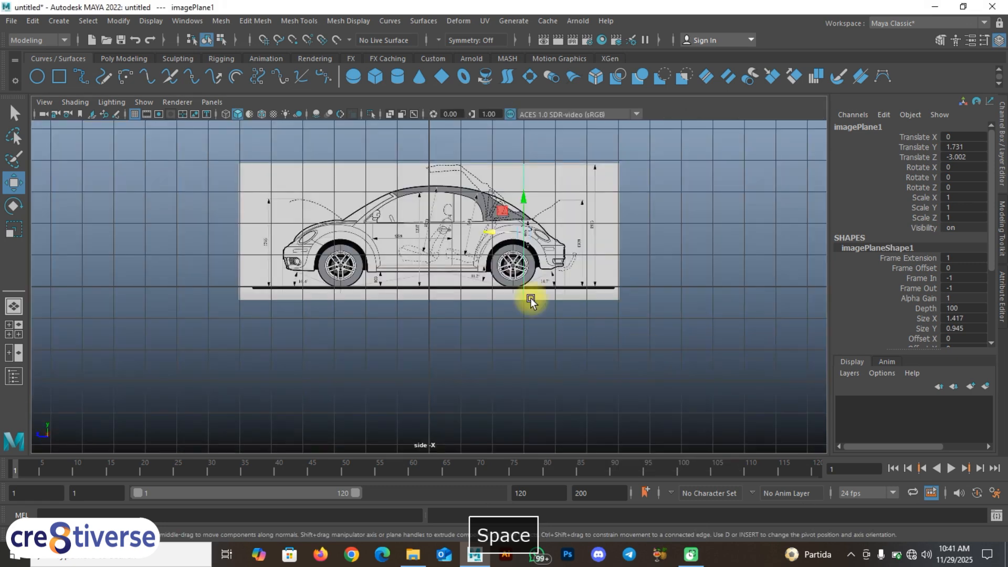
{"action": "left_click_drag", "start_coordinate": [492, 235], "coordinate": [520, 233]}
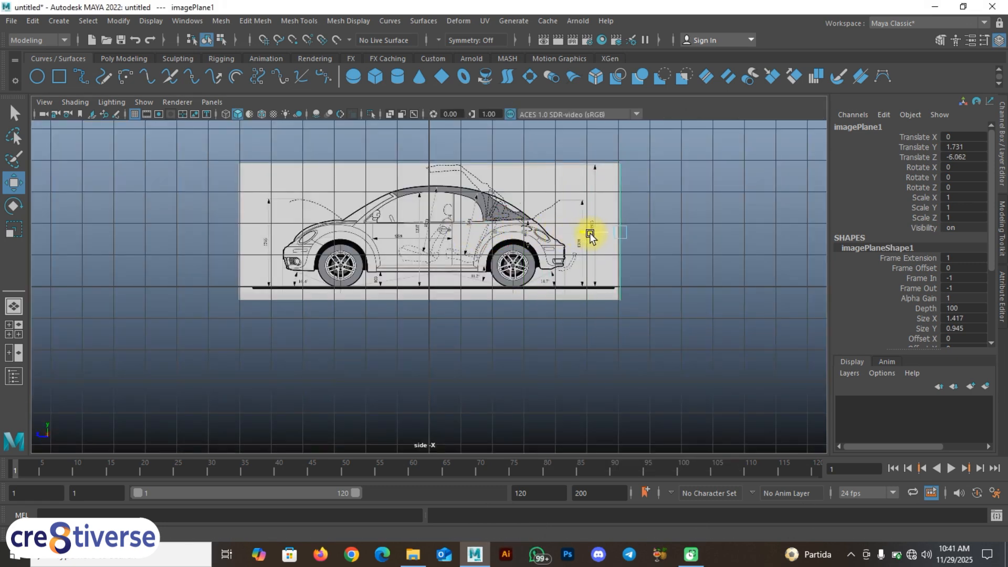
{"action": "left_click_drag", "start_coordinate": [590, 237], "coordinate": [589, 237]}
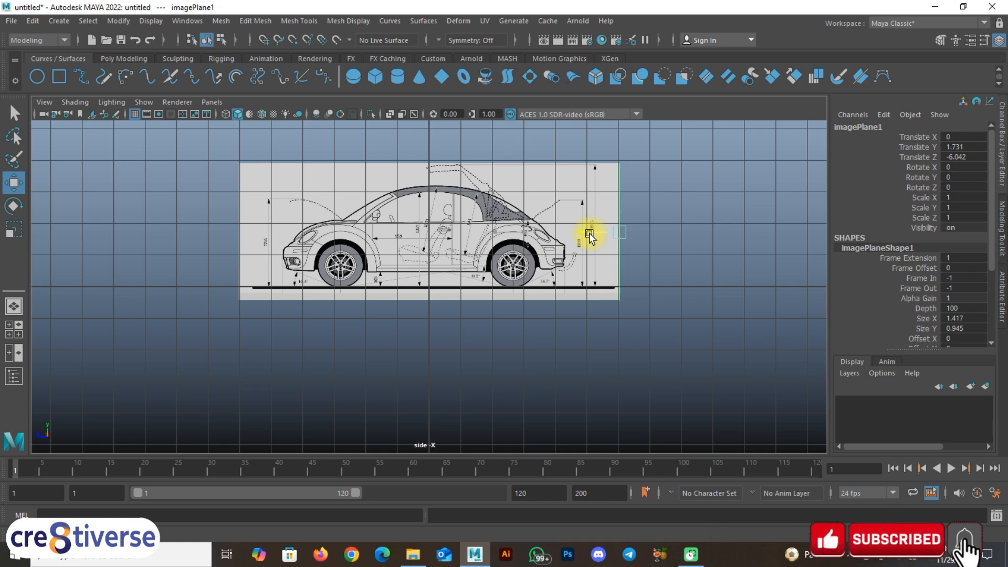
{"action": "key", "text": "space"}
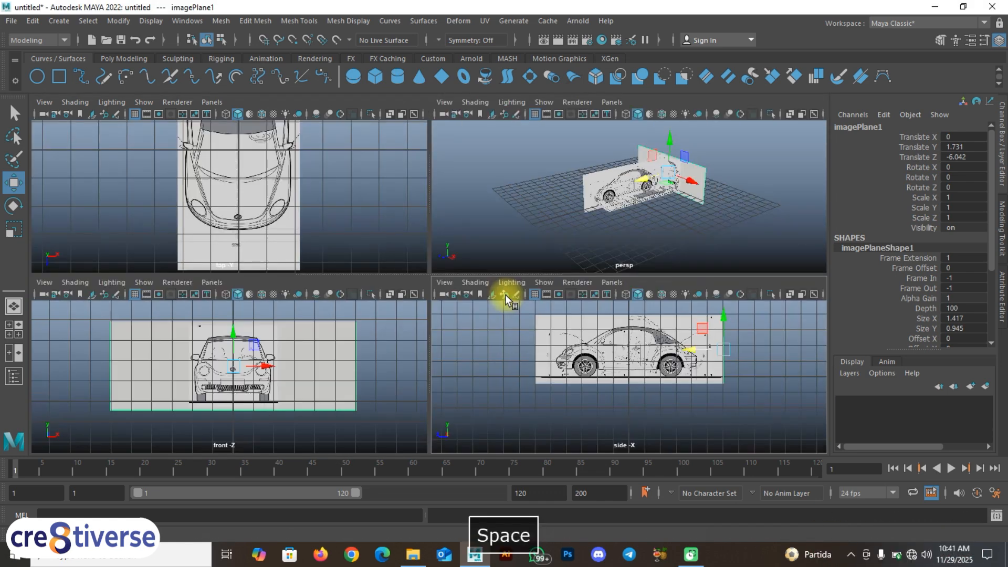
Step: Move the side image plane sideways to about Translate X -2.496, beside the top image, and deselect it
{"action": "left_click", "coordinate": [653, 225]}
{"action": "key", "text": "space"}
{"action": "left_click_drag", "start_coordinate": [543, 298], "coordinate": [400, 277], "text": "alt"}
{"action": "left_click", "coordinate": [400, 277]}
{"action": "key", "text": "space"}
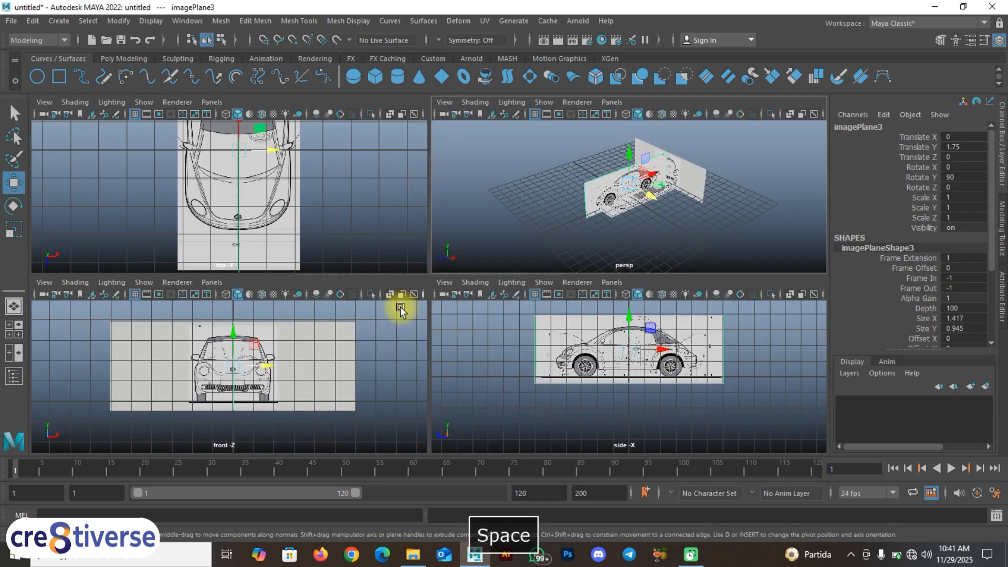
{"action": "left_click_drag", "start_coordinate": [273, 368], "coordinate": [207, 378]}
{"action": "left_click", "coordinate": [670, 229]}
{"action": "left_click", "coordinate": [701, 164]}
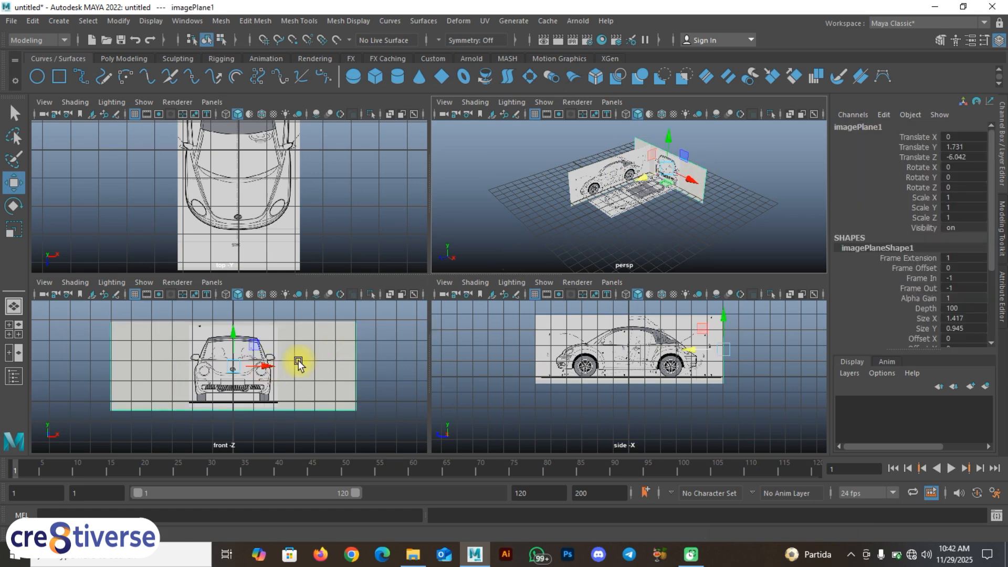
{"action": "left_click", "coordinate": [571, 323]}
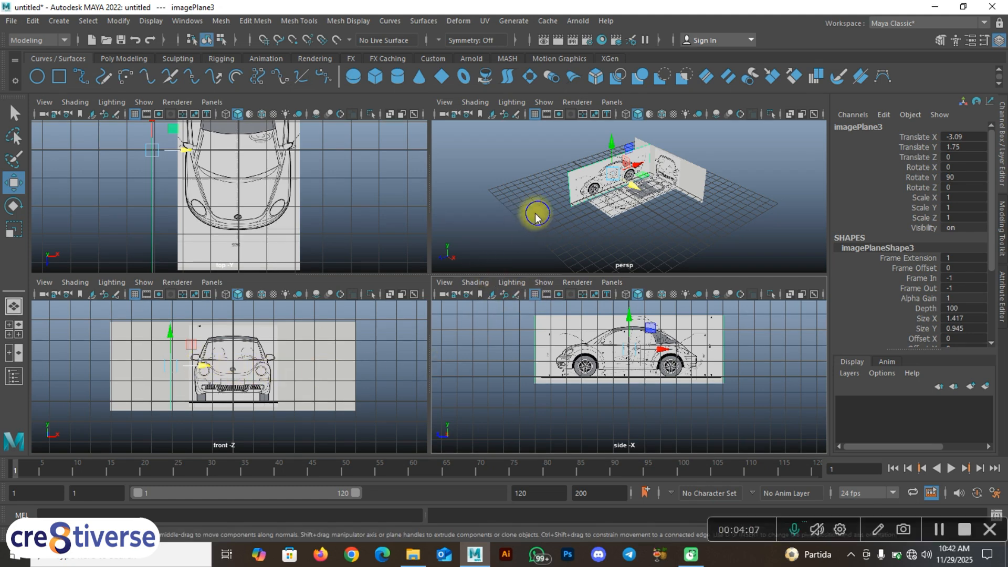
{"action": "key", "text": "space"}
{"action": "mouse_move", "coordinate": [419, 266]}
{"action": "left_mouse_down", "text": "alt"}
{"action": "mouse_move", "coordinate": [488, 265]}
{"action": "mouse_move", "coordinate": [397, 267]}
{"action": "mouse_move", "coordinate": [420, 263]}
{"action": "left_mouse_up", "text": "alt"}
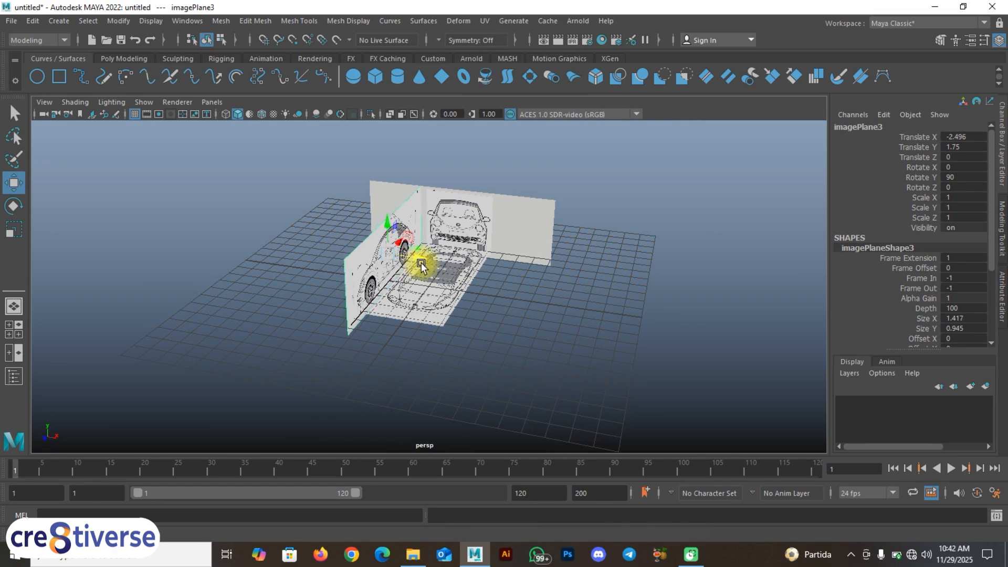
{"action": "left_click", "coordinate": [483, 334]}
Step: Examine the placement of the front, top and side car images from several angles in the perspective view
{"action": "left_click_drag", "start_coordinate": [483, 334], "coordinate": [401, 330], "text": "alt"}
{"action": "scroll", "coordinate": [418, 315], "scroll_direction": "up", "scroll_amount": 5}
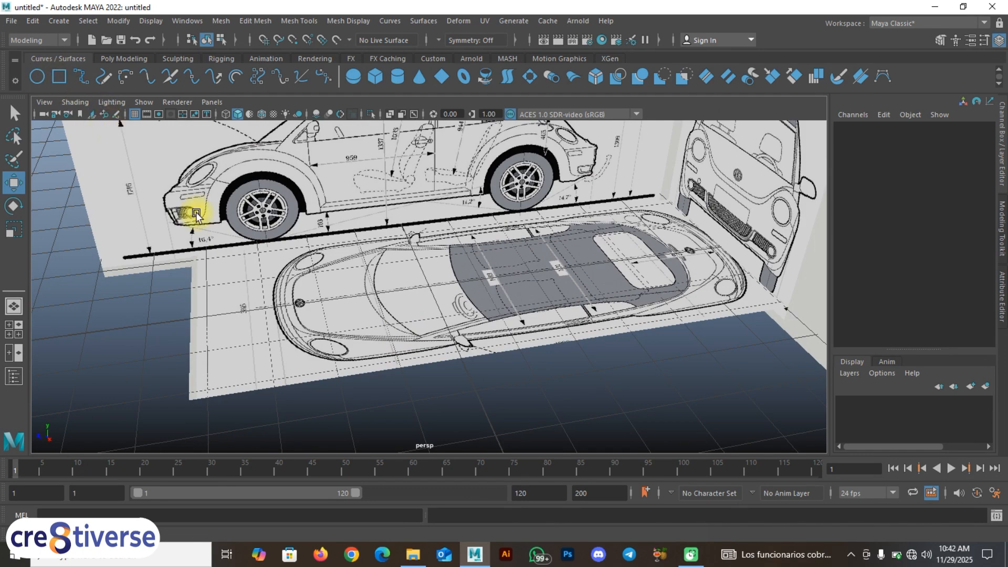
{"action": "scroll", "coordinate": [268, 257], "scroll_direction": "down", "scroll_amount": 3}
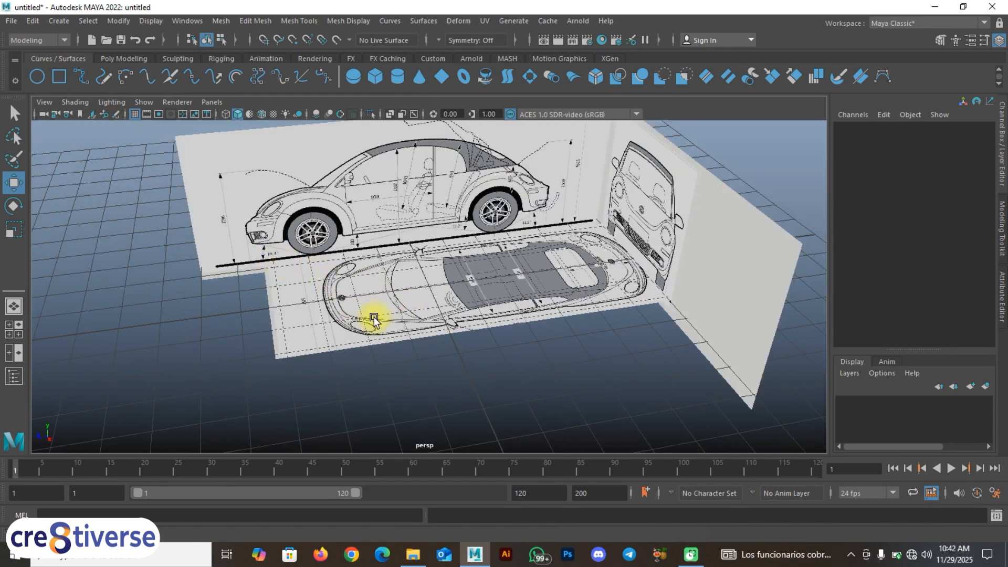
{"action": "left_click_drag", "start_coordinate": [411, 331], "coordinate": [428, 331], "text": "alt"}
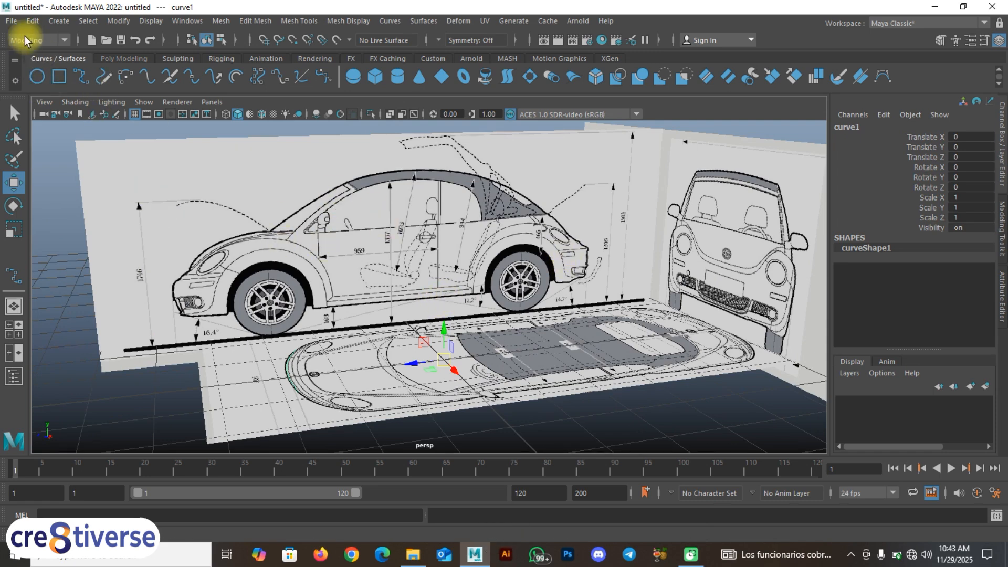
Step: Save the scene as Rec_Car_1 in Maya Binary format in the ref folder inside the desktop's A Maya folder
{"action": "left_click", "coordinate": [11, 21]}
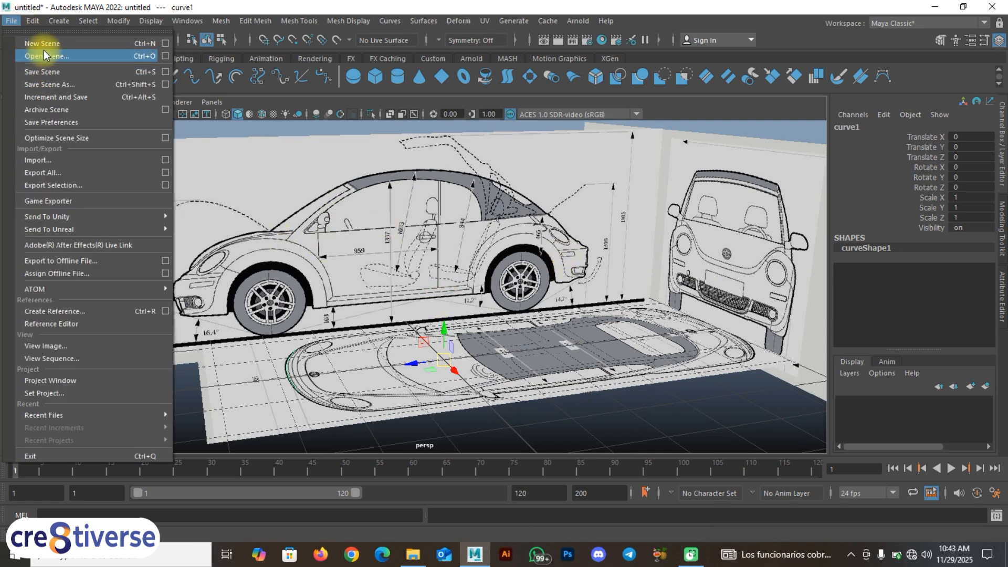
{"action": "left_click", "coordinate": [44, 87]}
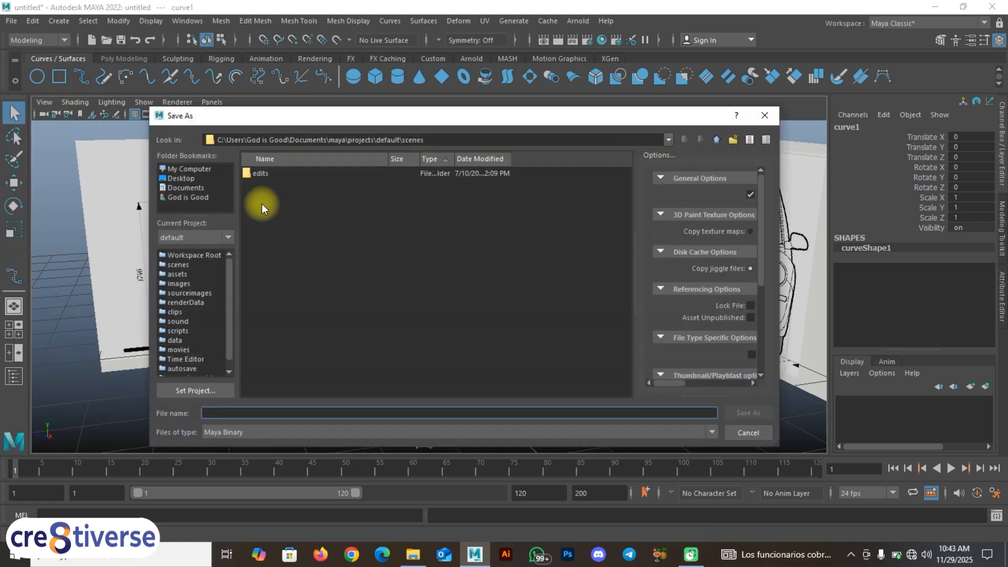
{"action": "left_click", "coordinate": [184, 179]}
{"action": "double_click", "coordinate": [279, 231]}
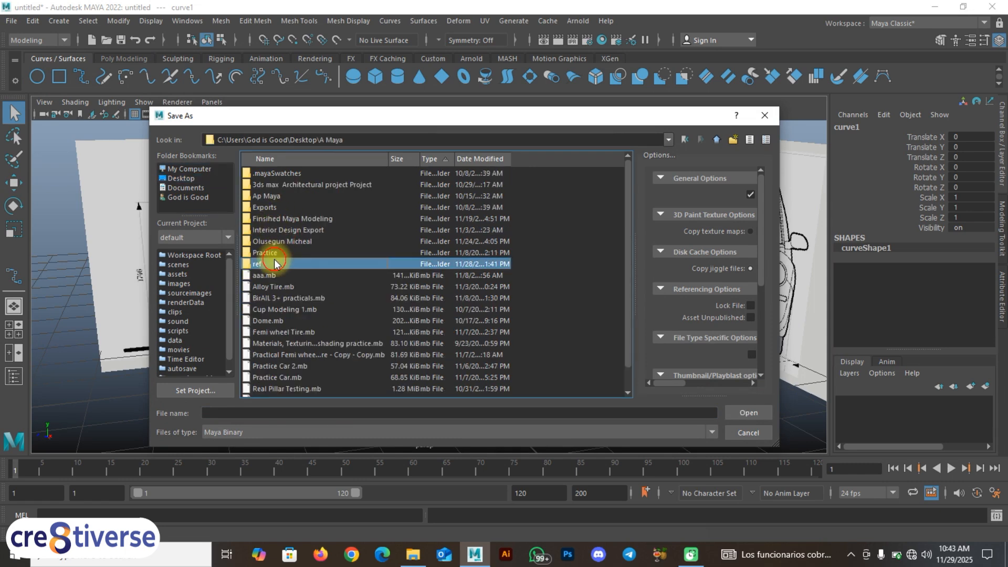
{"action": "double_click", "coordinate": [265, 264]}
{"action": "left_click", "coordinate": [249, 412]}
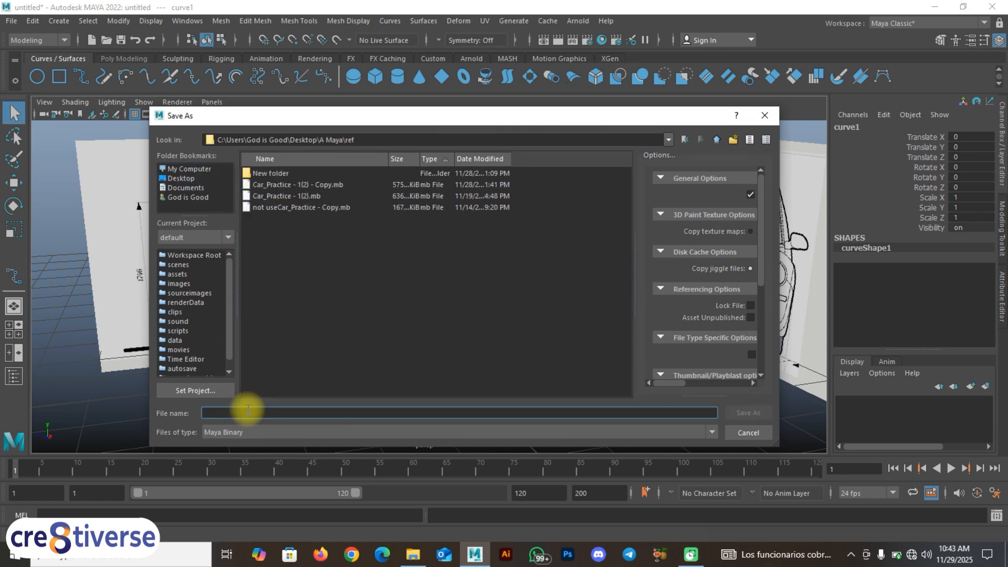
{"action": "type", "text": "Rec"}
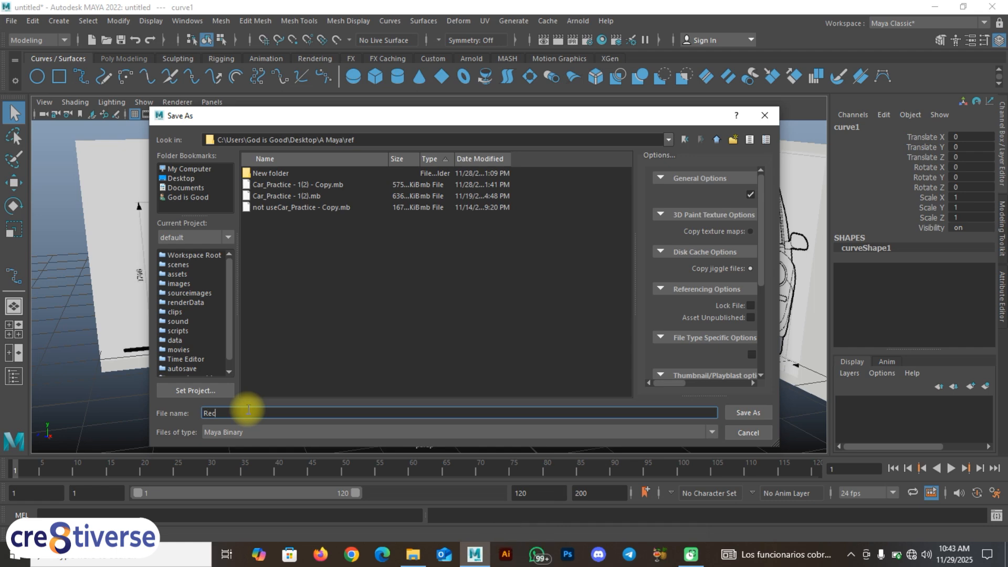
{"action": "type", "text": "_Car"}
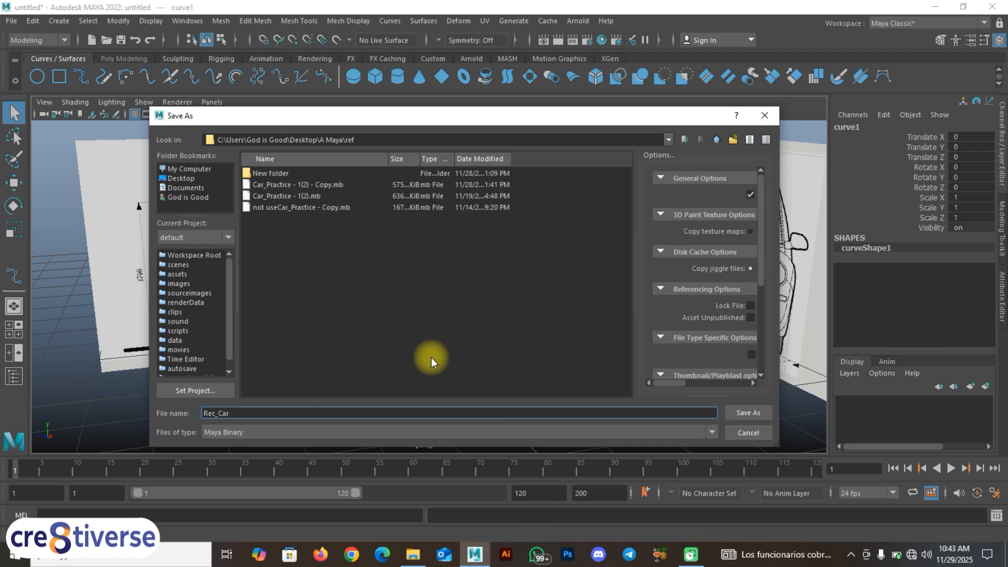
{"action": "type", "text": "_1"}
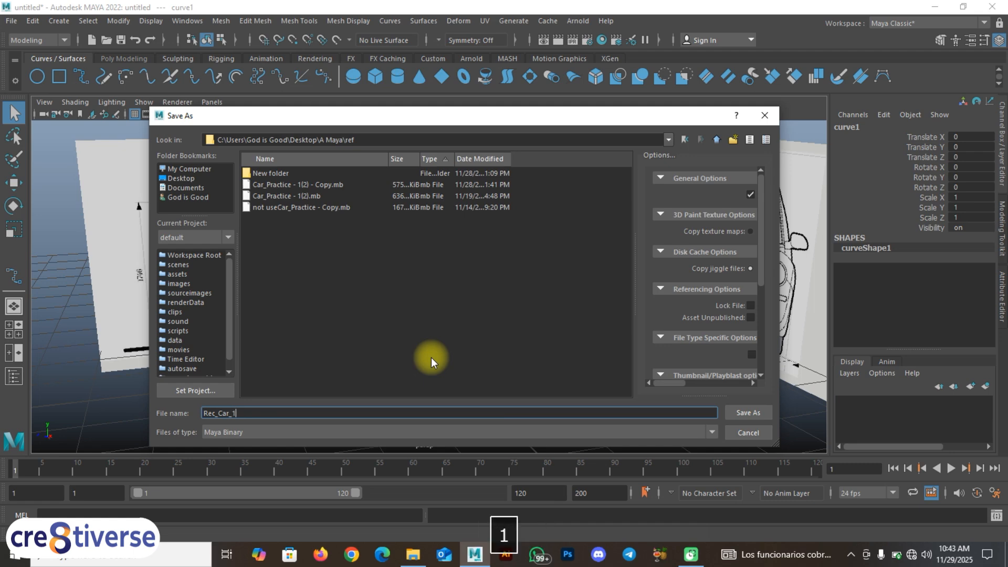
{"action": "left_click", "coordinate": [748, 413]}
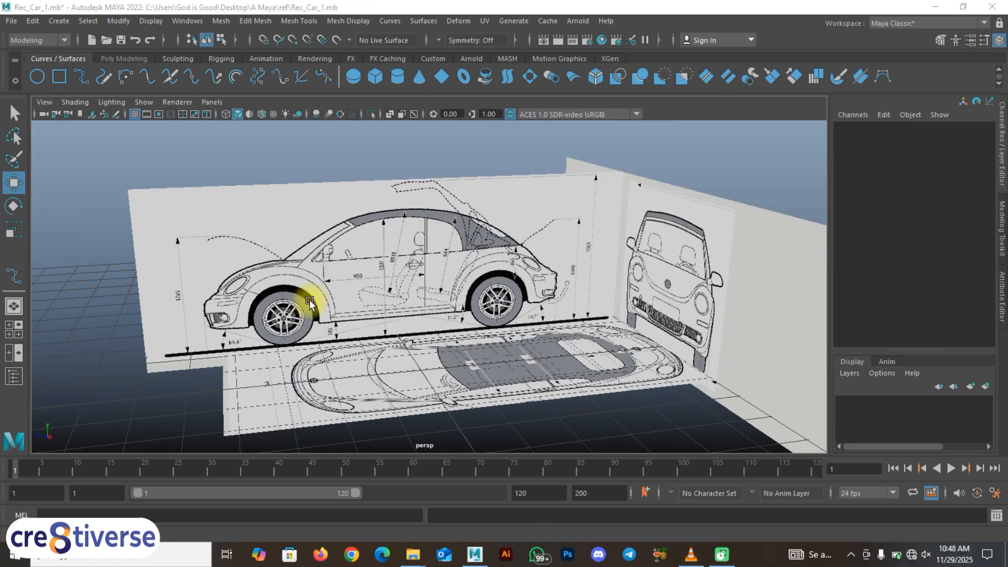
Step: Examine how the top, side and front car images meet in the perspective view, including the rear end of the top image
{"action": "left_click_drag", "start_coordinate": [288, 311], "coordinate": [314, 244], "text": "alt"}
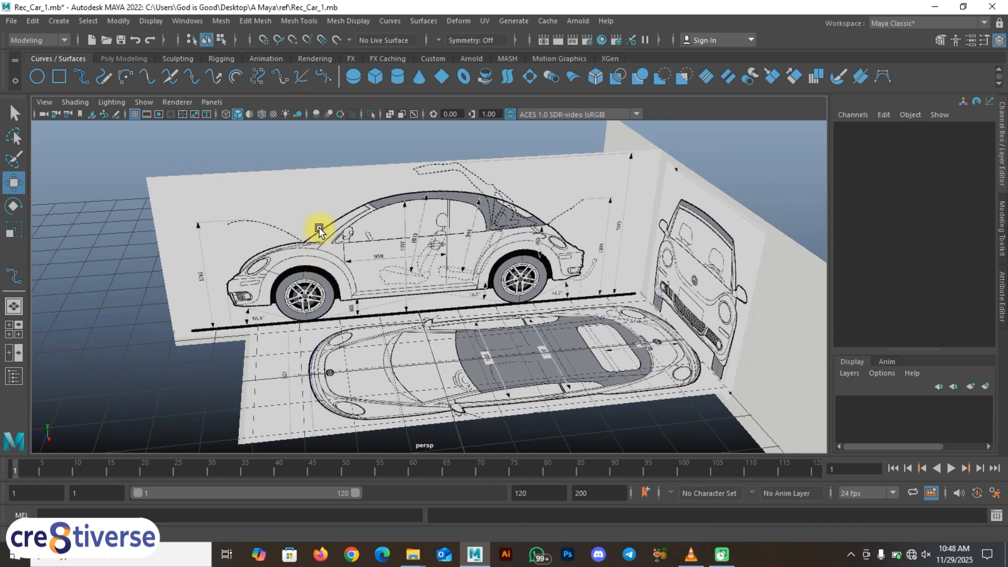
{"action": "left_click", "coordinate": [319, 228]}
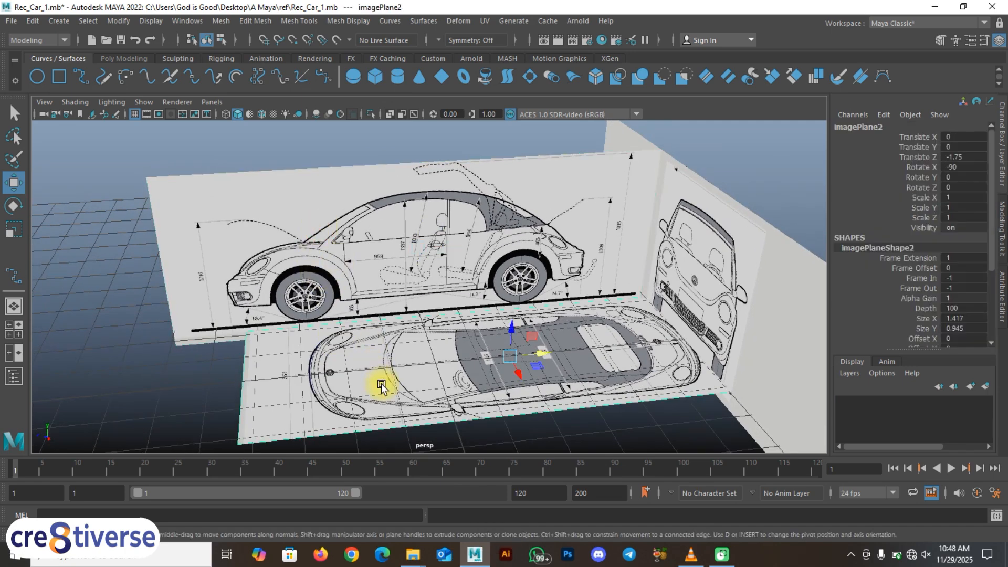
{"action": "left_click_drag", "start_coordinate": [418, 321], "coordinate": [403, 271], "text": "alt"}
{"action": "left_click_drag", "start_coordinate": [483, 263], "coordinate": [500, 286], "text": "alt"}
{"action": "scroll", "coordinate": [584, 283], "scroll_direction": "up", "scroll_amount": 3}
{"action": "right_click_drag", "start_coordinate": [584, 284], "coordinate": [683, 271], "text": "alt"}
{"action": "middle_click_drag", "start_coordinate": [682, 271], "coordinate": [630, 295], "text": "alt"}
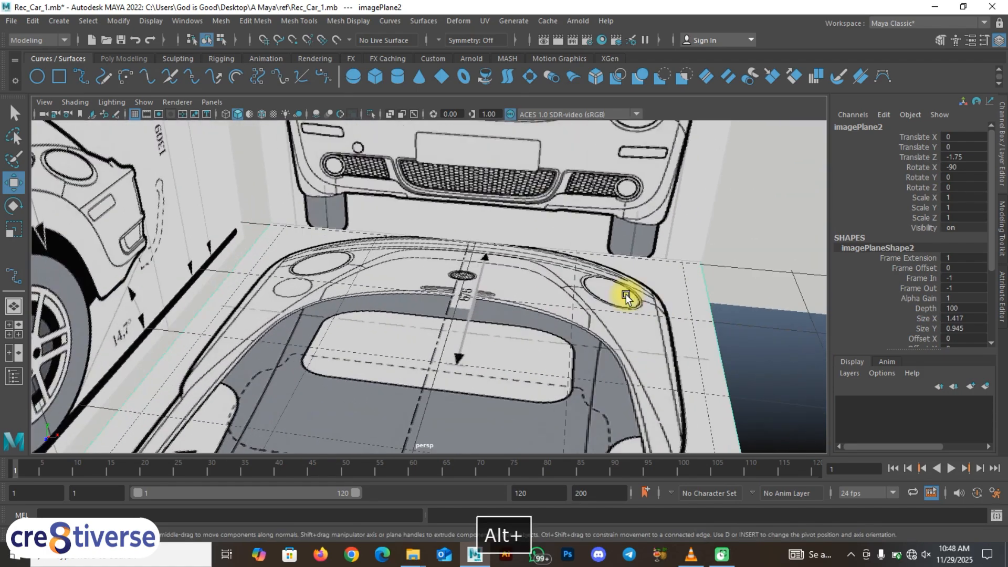
{"action": "scroll", "coordinate": [635, 318], "scroll_direction": "down", "scroll_amount": 3}
{"action": "left_click_drag", "start_coordinate": [637, 314], "coordinate": [444, 336], "text": "alt"}
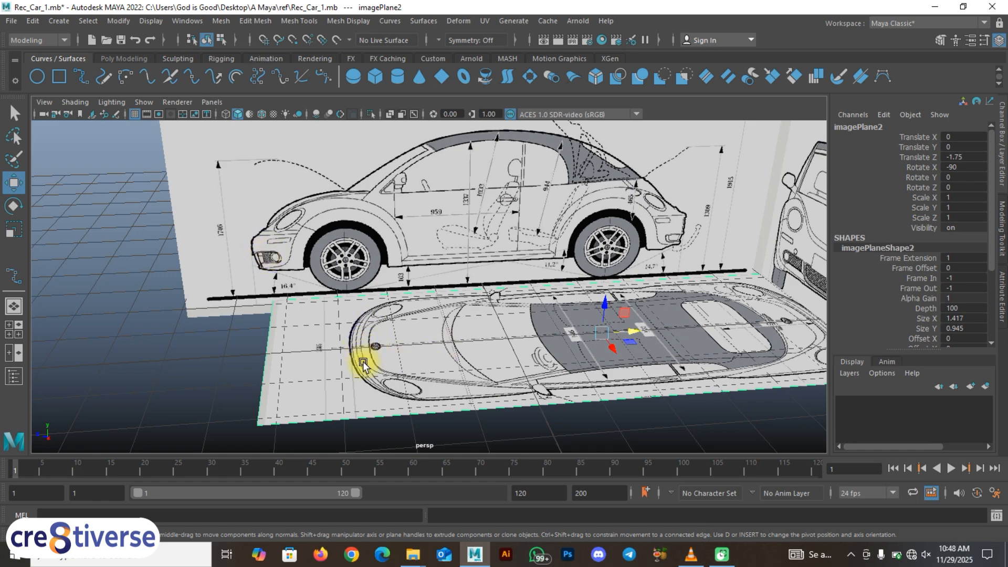
{"action": "left_click_drag", "start_coordinate": [408, 376], "coordinate": [387, 293], "text": "alt"}
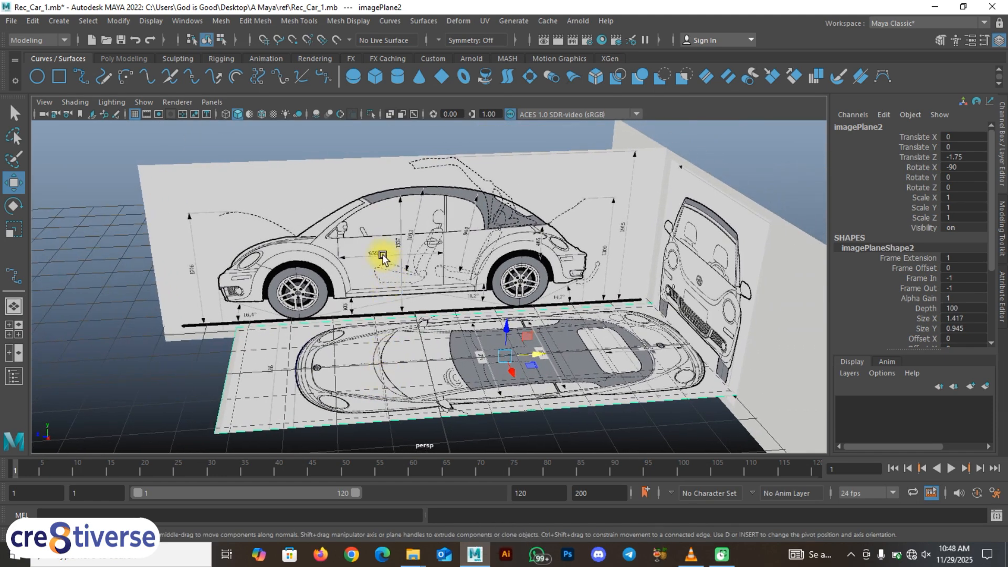
{"action": "left_click_drag", "start_coordinate": [441, 246], "coordinate": [520, 253]}
{"action": "left_click_drag", "start_coordinate": [423, 336], "coordinate": [250, 384], "text": "alt"}
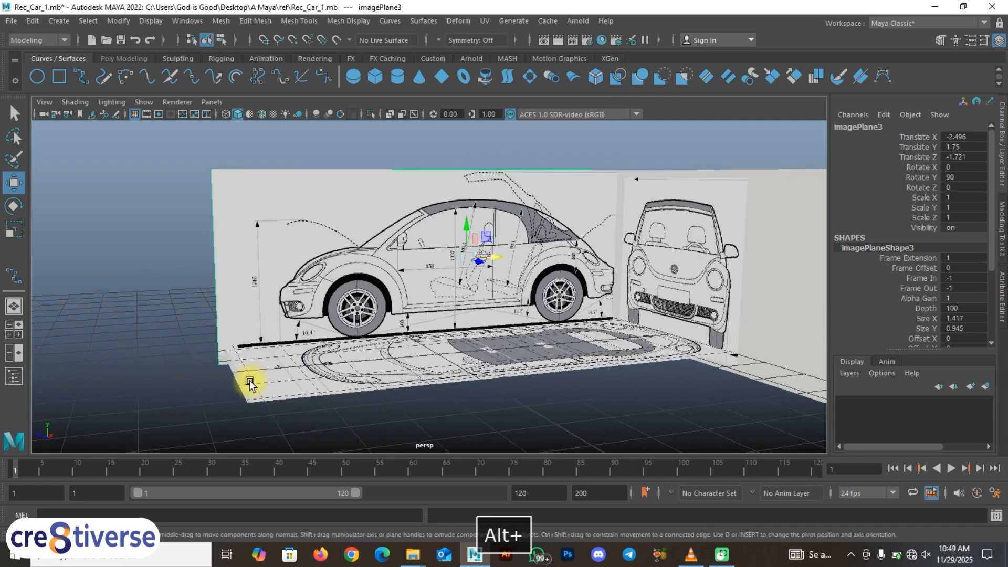
{"action": "left_click", "coordinate": [506, 432]}
{"action": "left_click_drag", "start_coordinate": [423, 401], "coordinate": [367, 272], "text": "alt"}
{"action": "left_click", "coordinate": [405, 371]}
Step: Compare the top and side image planes in the four-view layout and the enlarged side view, checking both ends of the car
{"action": "key", "text": "space"}
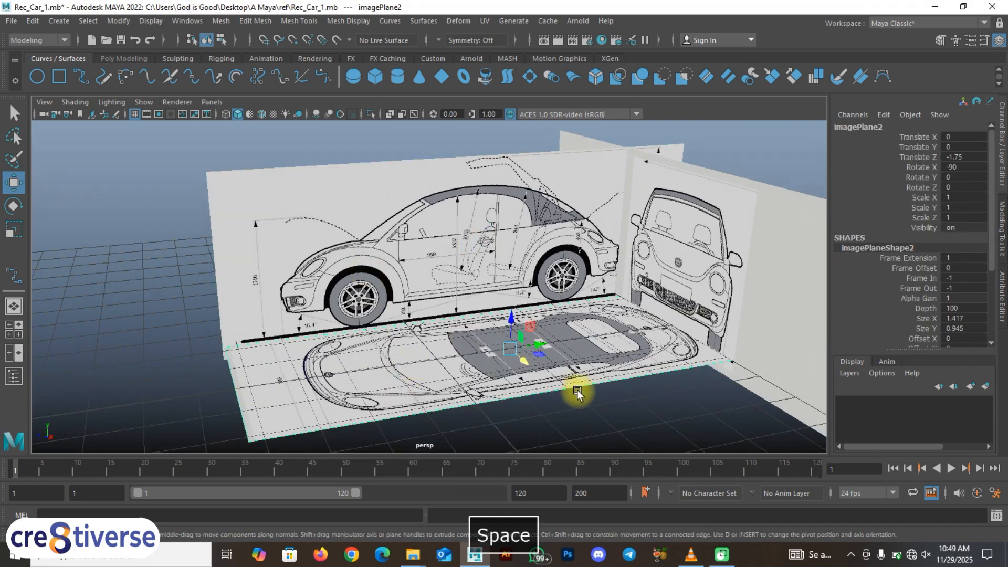
{"action": "scroll", "coordinate": [585, 407], "scroll_direction": "up", "scroll_amount": 3}
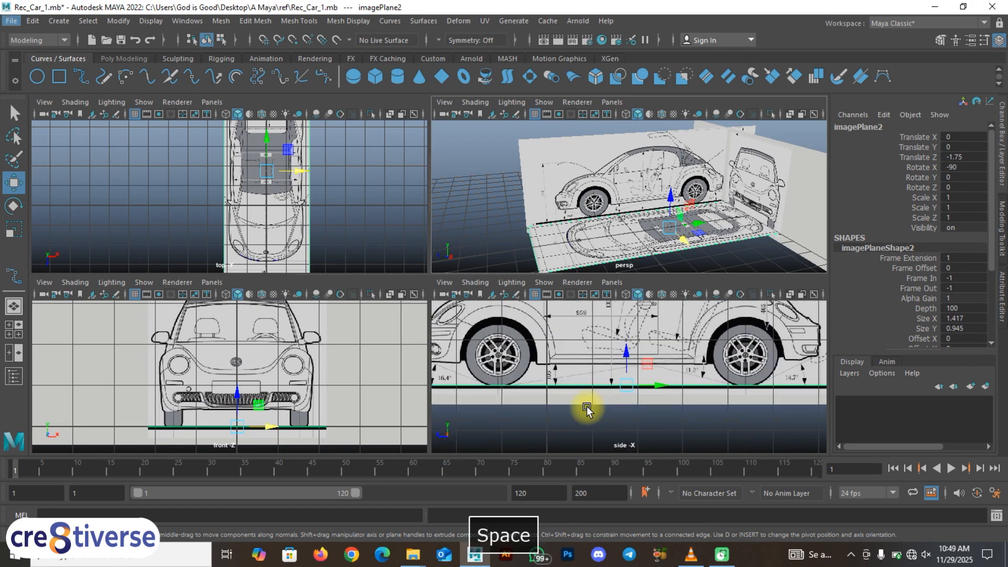
{"action": "left_click", "coordinate": [570, 370]}
{"action": "key", "text": "space"}
{"action": "scroll", "coordinate": [490, 380], "scroll_direction": "down", "scroll_amount": 5}
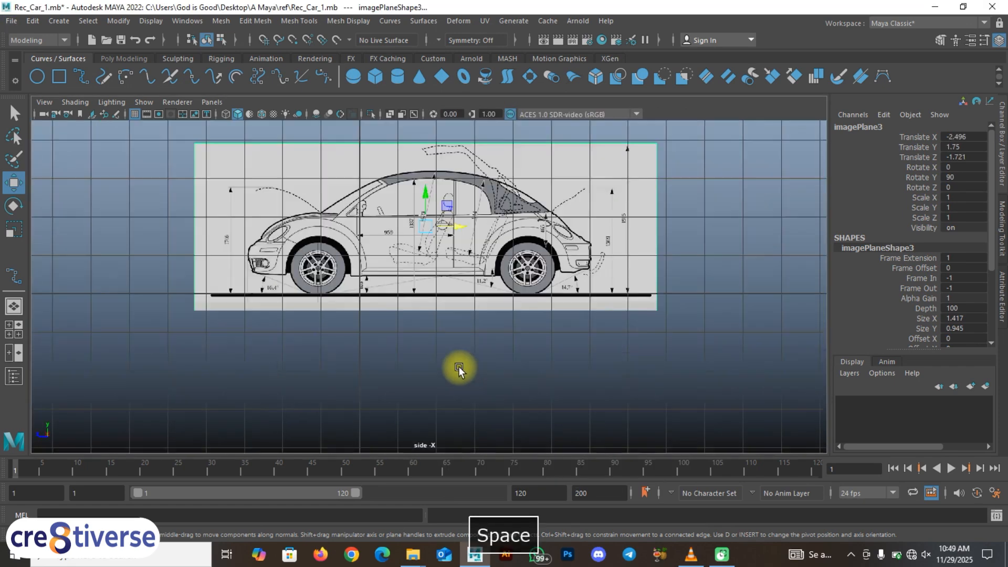
{"action": "key", "text": "space"}
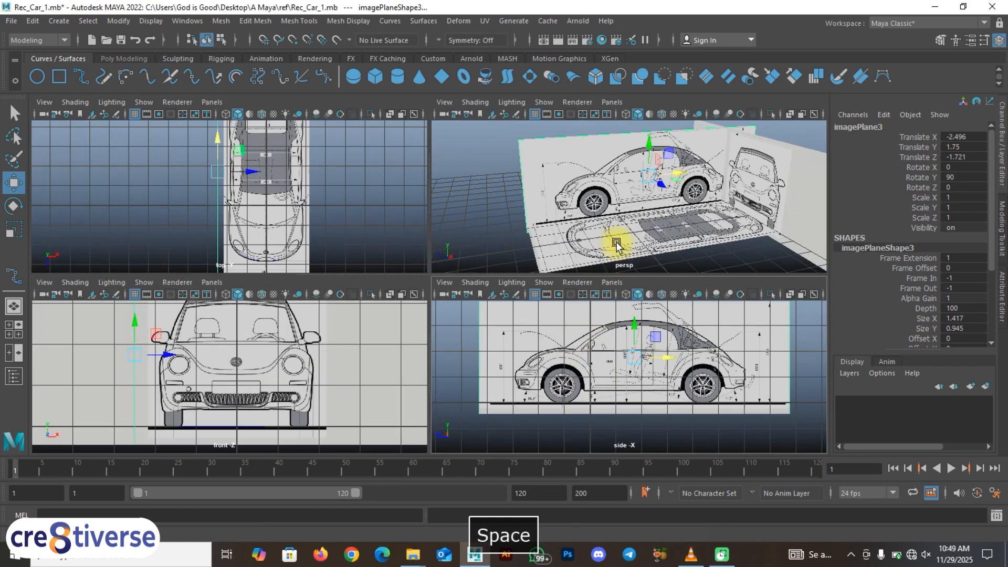
{"action": "left_click", "coordinate": [588, 399]}
{"action": "key", "text": "space"}
{"action": "right_click_drag", "start_coordinate": [583, 399], "coordinate": [620, 401], "text": "alt"}
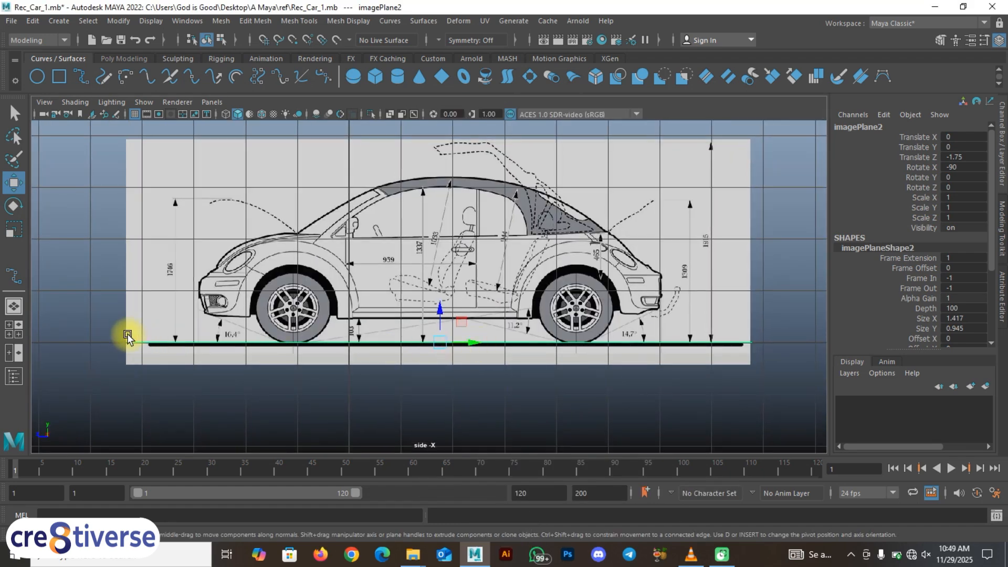
{"action": "key", "text": "space"}
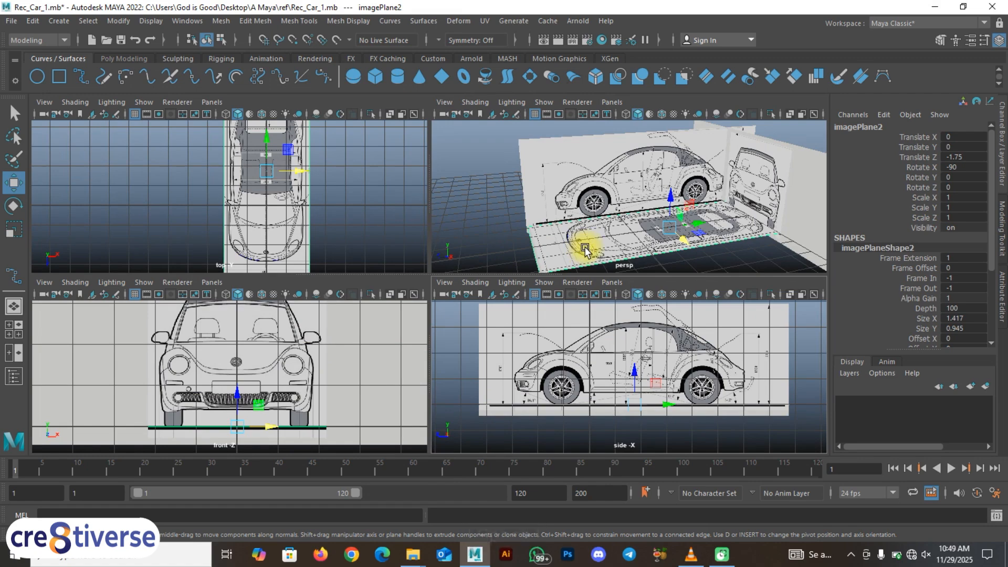
{"action": "key", "text": "space"}
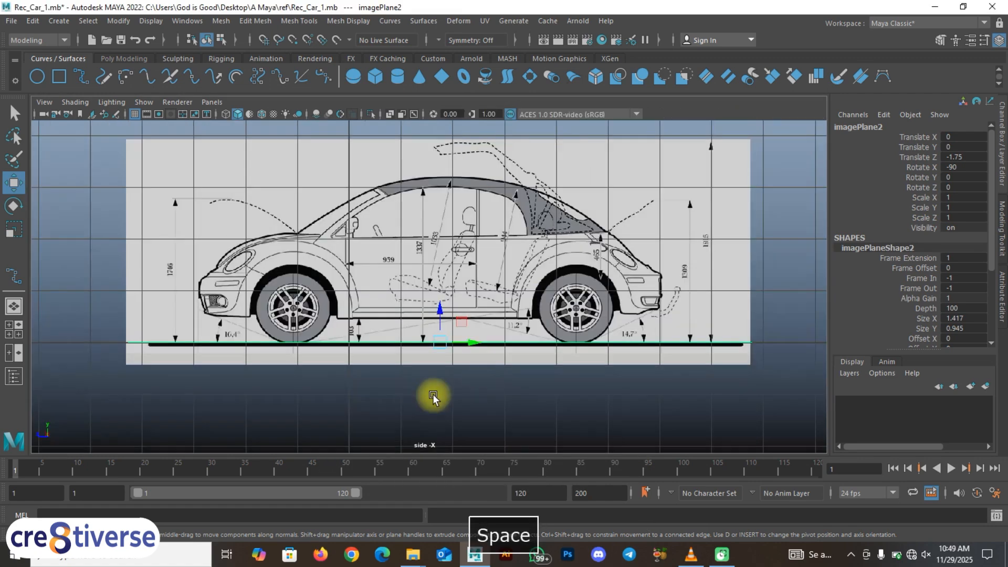
Step: Move the top image plane lengthwise in the side view to about Translate Z -1.719, centring it beneath the side image
{"action": "scroll", "coordinate": [773, 344], "scroll_direction": "up", "scroll_amount": 5}
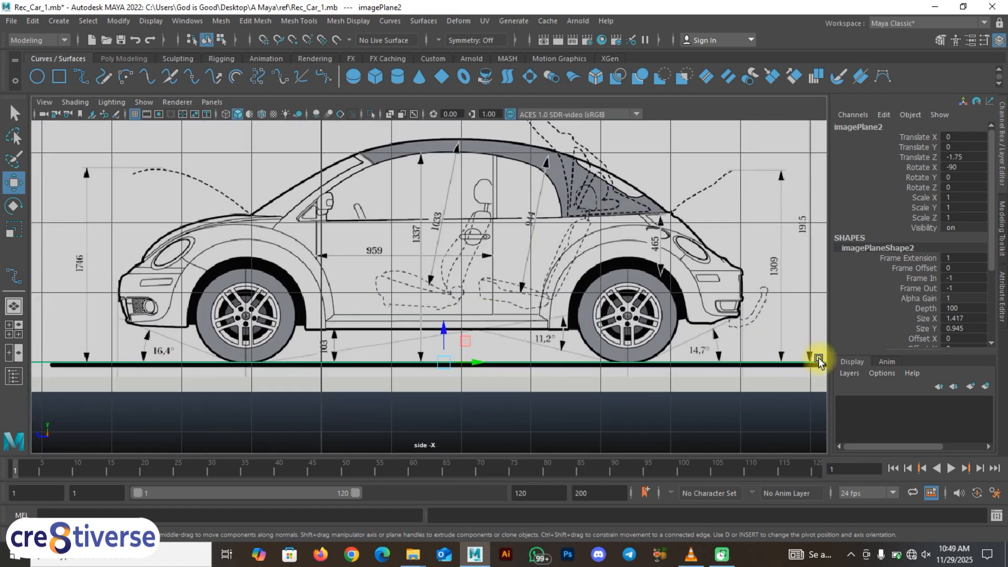
{"action": "middle_click_drag", "start_coordinate": [602, 376], "coordinate": [769, 367], "text": "alt"}
{"action": "left_click_drag", "start_coordinate": [525, 357], "coordinate": [525, 357]}
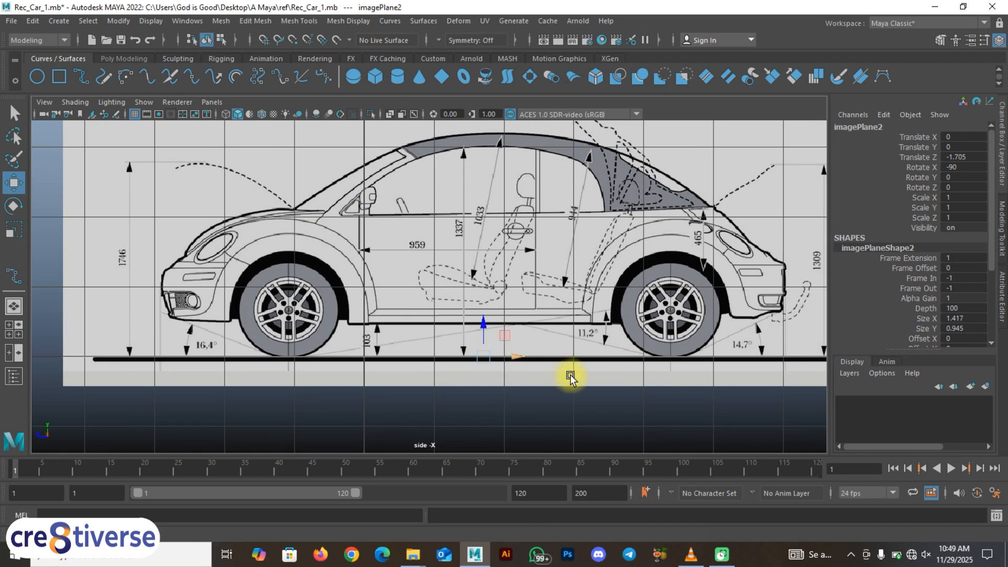
{"action": "middle_click_drag", "start_coordinate": [569, 376], "coordinate": [367, 358], "text": "alt"}
{"action": "scroll", "coordinate": [770, 324], "scroll_direction": "up", "scroll_amount": 3}
{"action": "middle_click_drag", "start_coordinate": [724, 334], "coordinate": [499, 338], "text": "alt"}
{"action": "scroll", "coordinate": [625, 382], "scroll_direction": "up", "scroll_amount": 1}
{"action": "middle_click_drag", "start_coordinate": [624, 383], "coordinate": [871, 373], "text": "alt"}
{"action": "scroll", "coordinate": [613, 382], "scroll_direction": "up", "scroll_amount": 1}
{"action": "scroll", "coordinate": [239, 353], "scroll_direction": "down", "scroll_amount": 5}
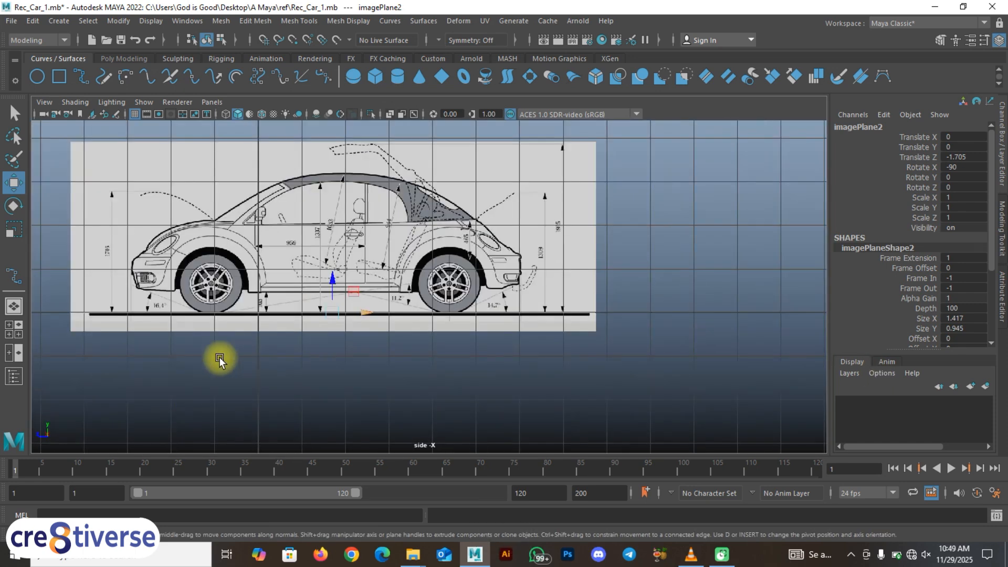
{"action": "middle_click_drag", "start_coordinate": [238, 353], "coordinate": [446, 310], "text": "alt"}
{"action": "left_click", "coordinate": [469, 315]}
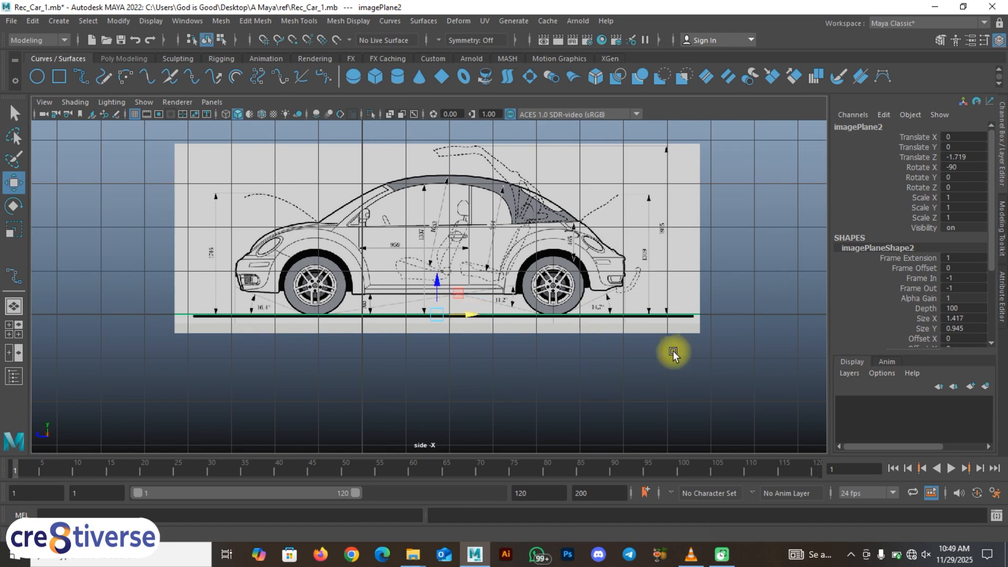
Step: Examine in the side view how the rear edge of the top image plane lines up with the side image
{"action": "scroll", "coordinate": [651, 339], "scroll_direction": "up", "scroll_amount": 3}
{"action": "middle_click_drag", "start_coordinate": [726, 337], "coordinate": [645, 342], "text": "alt"}
{"action": "scroll", "coordinate": [682, 353], "scroll_direction": "up", "scroll_amount": 4}
{"action": "middle_click_drag", "start_coordinate": [733, 357], "coordinate": [557, 316], "text": "alt"}
{"action": "scroll", "coordinate": [558, 317], "scroll_direction": "up", "scroll_amount": 6}
{"action": "scroll", "coordinate": [530, 371], "scroll_direction": "down", "scroll_amount": 11}
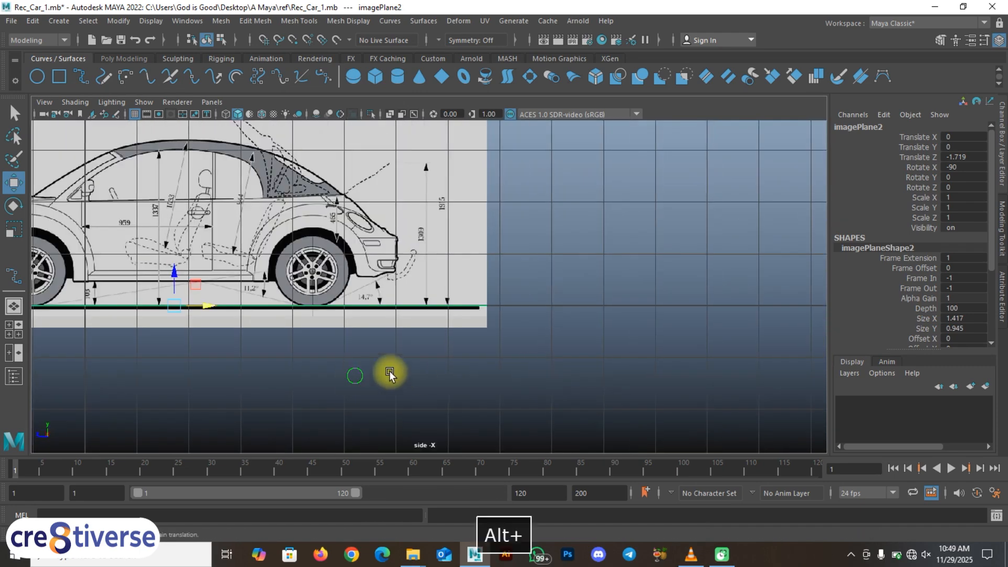
{"action": "middle_click_drag", "start_coordinate": [327, 362], "coordinate": [572, 363], "text": "alt"}
Step: Return to the perspective view, deselect the top image plane and examine the arrangement of all three car images
{"action": "key", "text": "space"}
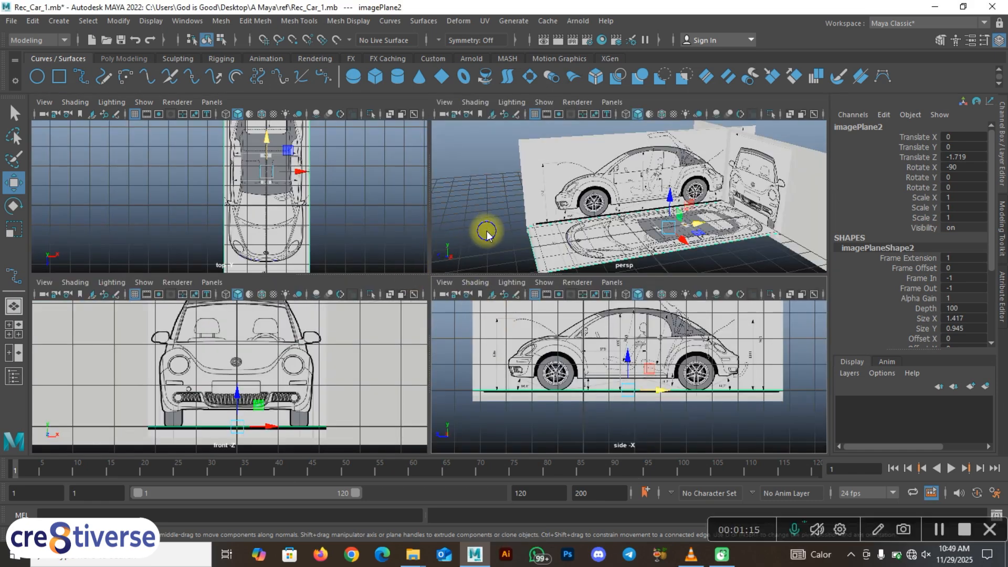
{"action": "key", "text": "space"}
{"action": "left_click", "coordinate": [197, 349]}
{"action": "left_click_drag", "start_coordinate": [247, 360], "coordinate": [352, 379], "text": "alt"}
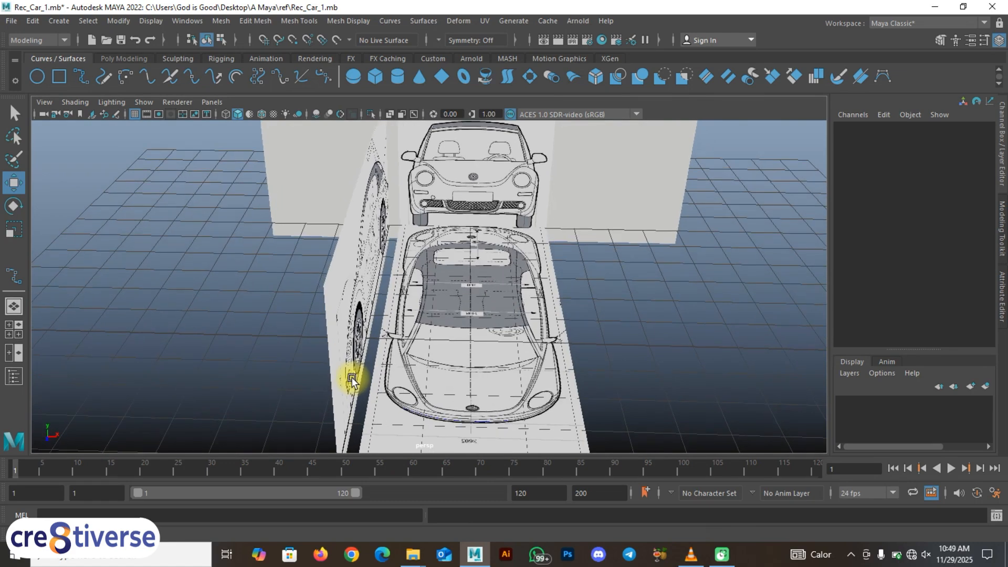
{"action": "left_click_drag", "start_coordinate": [526, 243], "coordinate": [453, 306], "text": "alt"}
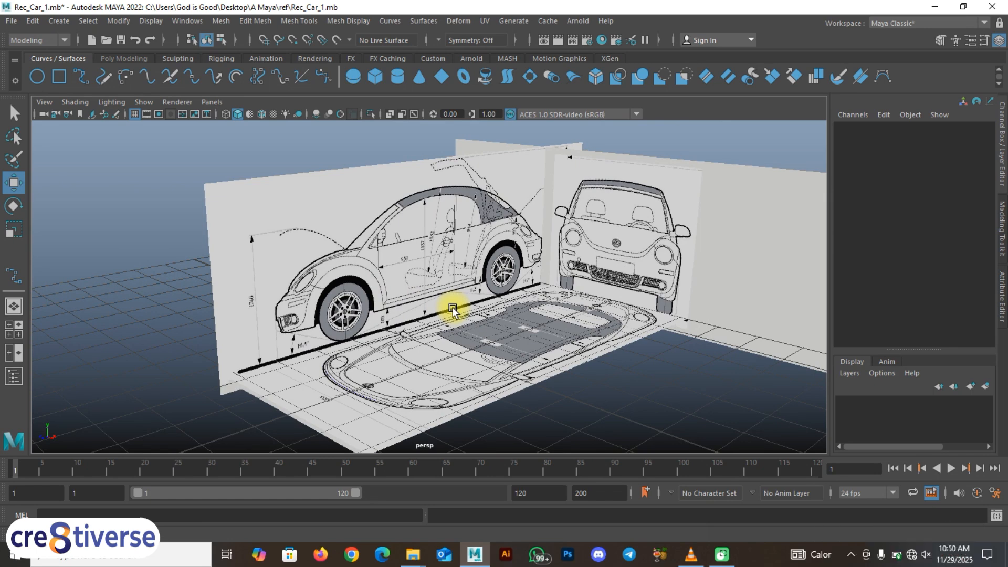
{"action": "key", "text": "F9"}
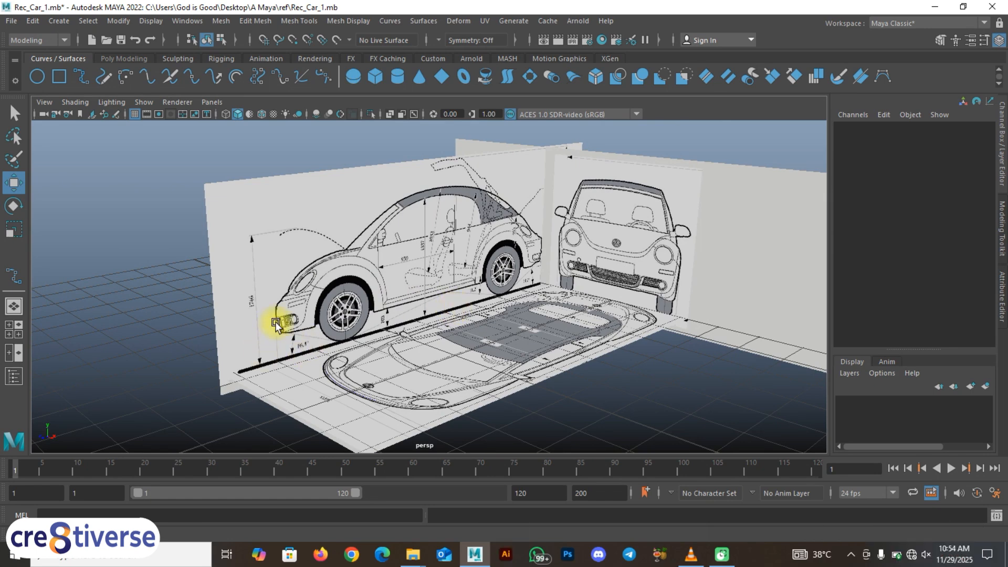
{"action": "mouse_move", "coordinate": [295, 373]}
{"action": "left_mouse_down", "text": "alt"}
{"action": "mouse_move", "coordinate": [287, 385]}
{"action": "mouse_move", "coordinate": [293, 373]}
{"action": "mouse_move", "coordinate": [315, 381]}
{"action": "mouse_move", "coordinate": [288, 360]}
{"action": "mouse_move", "coordinate": [306, 358]}
{"action": "left_mouse_up", "text": "alt"}
{"action": "left_click_drag", "start_coordinate": [391, 345], "coordinate": [345, 373], "text": "alt"}
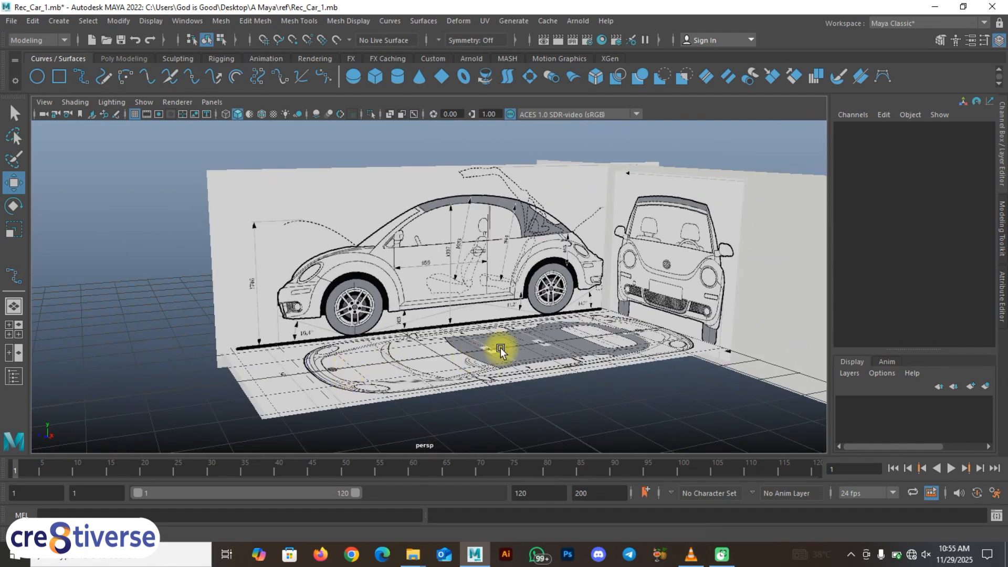
Step: Select all three car image planes and create a display layer containing them
{"action": "left_click", "coordinate": [1003, 147]}
{"action": "left_click", "coordinate": [1000, 169]}
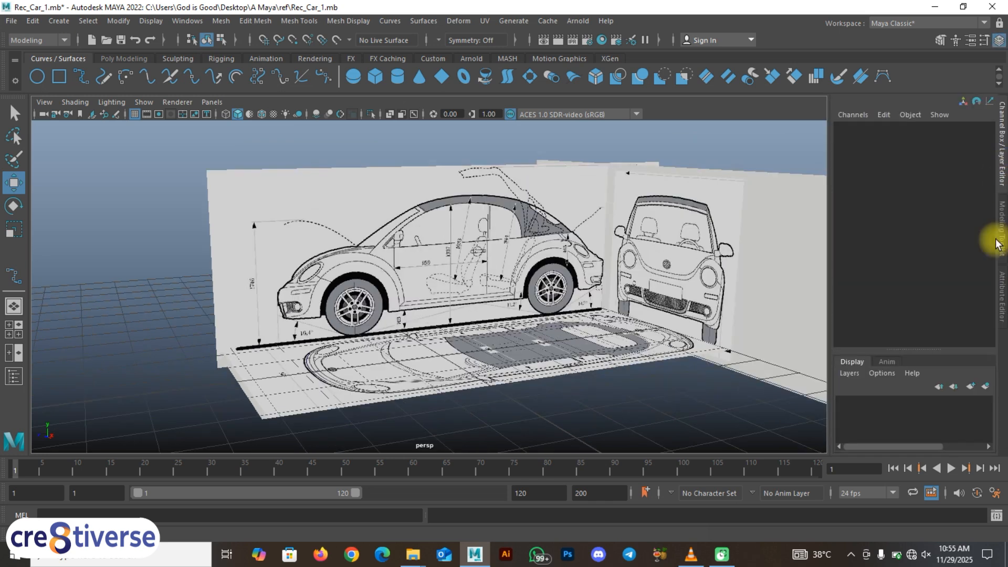
{"action": "left_click_drag", "start_coordinate": [709, 423], "coordinate": [468, 204]}
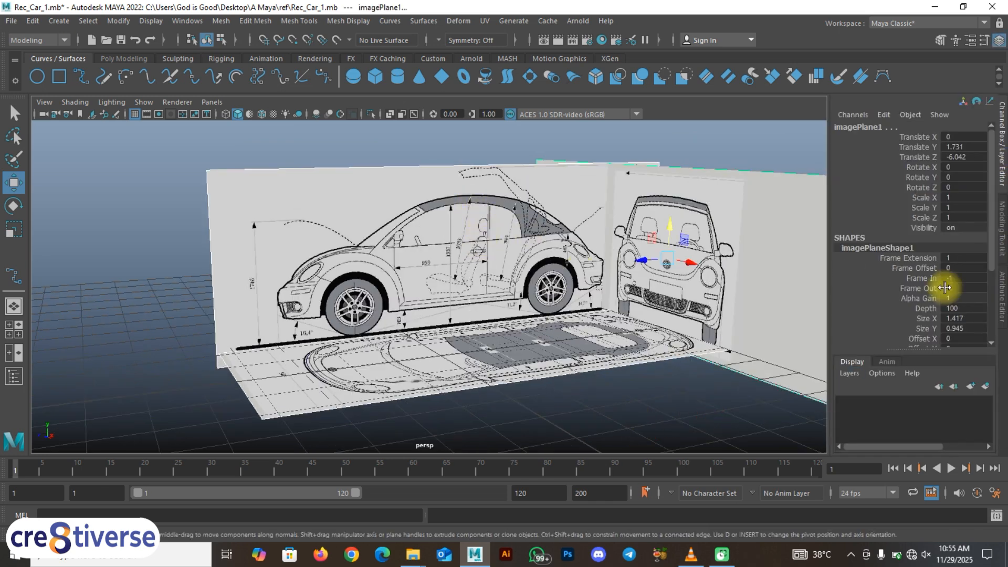
{"action": "left_click", "coordinate": [985, 386]}
Step: Rename the new display layer holding the car image planes to all_ref
{"action": "double_click", "coordinate": [914, 406]}
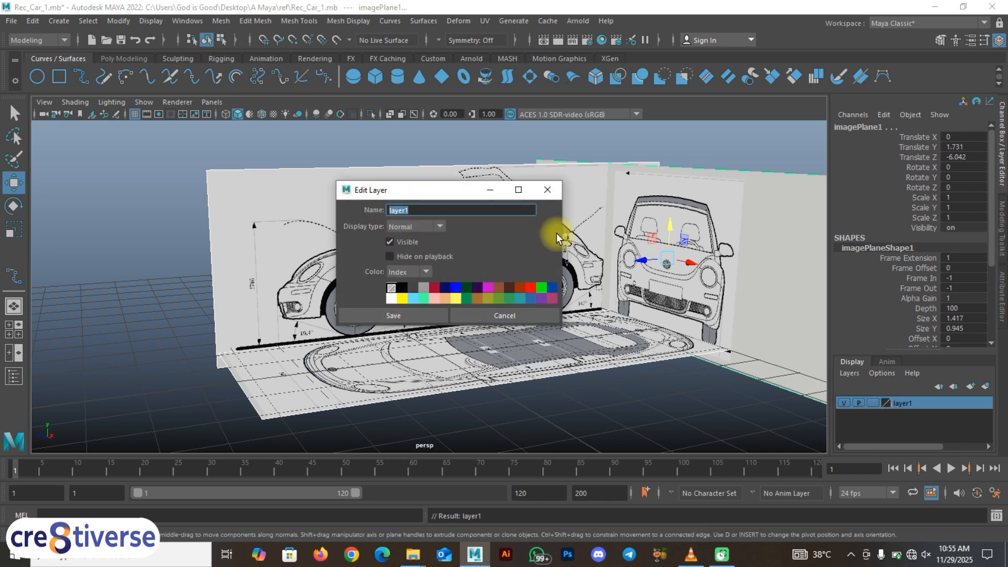
{"action": "type", "text": "all ref"}
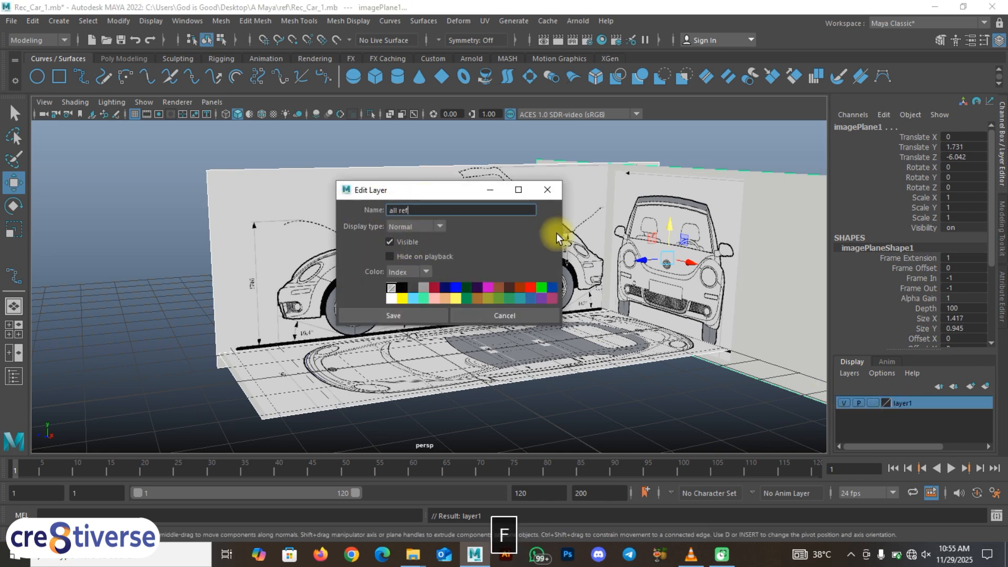
{"action": "left_click", "coordinate": [409, 319]}
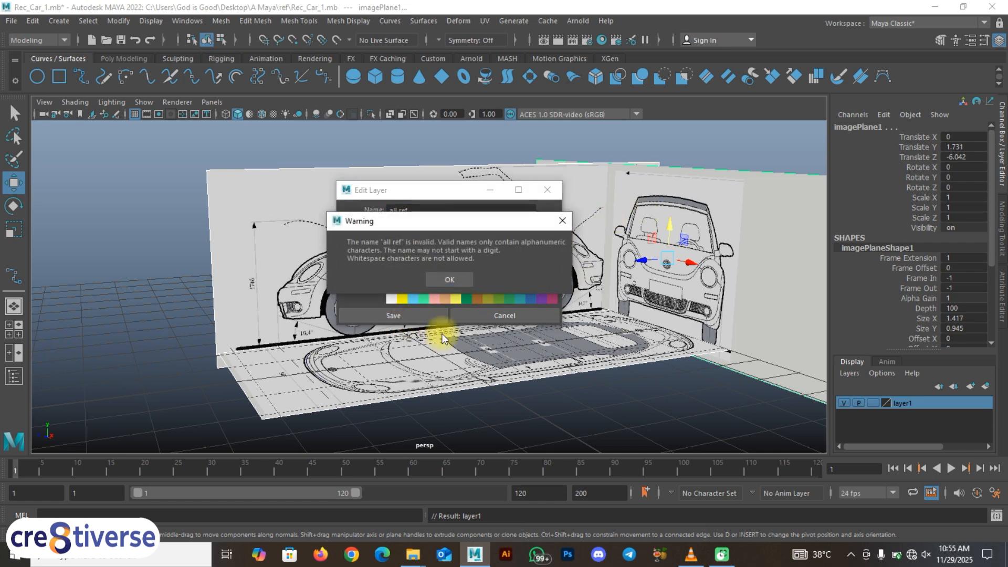
{"action": "left_click", "coordinate": [451, 278]}
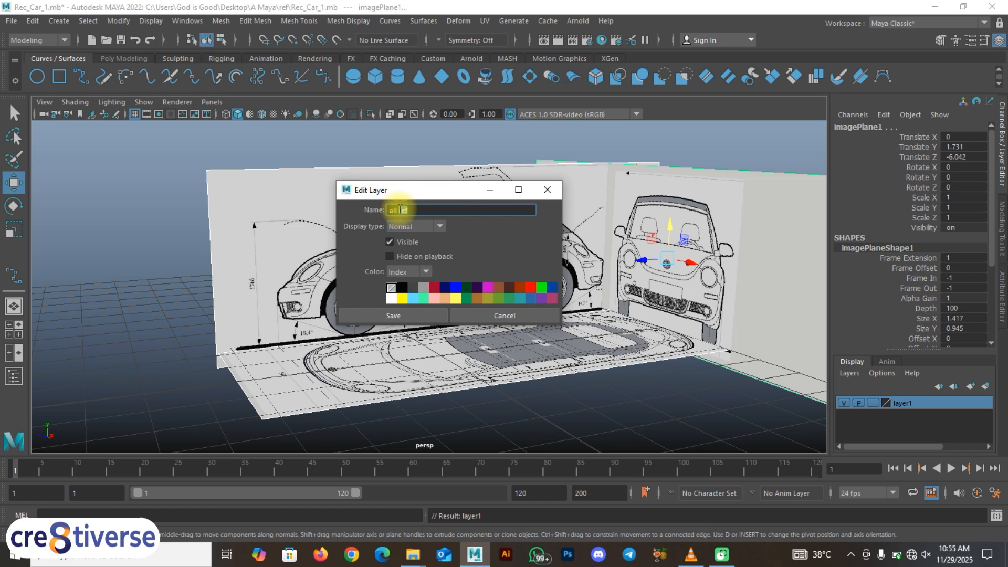
{"action": "key", "text": "BackSpace"}
{"action": "type", "text": "_re"}
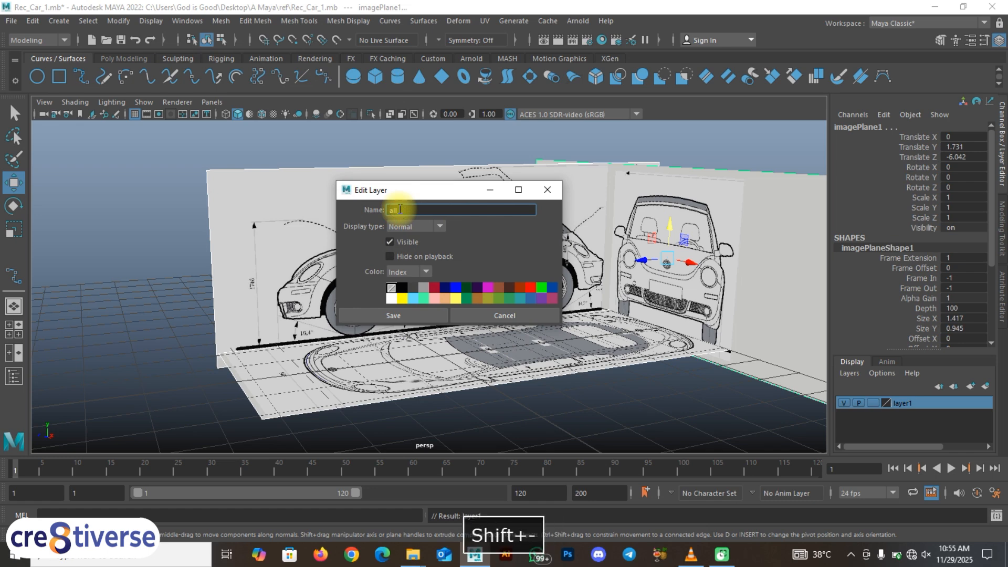
{"action": "left_click", "coordinate": [398, 314]}
Step: Set the all_ref layer's display type to Reference to lock the car image planes against selection
{"action": "left_click", "coordinate": [435, 385]}
{"action": "left_click_drag", "start_coordinate": [434, 385], "coordinate": [499, 409], "text": "alt"}
{"action": "left_click", "coordinate": [873, 403]}
{"action": "left_click", "coordinate": [874, 403]}
{"action": "left_click_drag", "start_coordinate": [724, 415], "coordinate": [600, 412], "text": "alt"}
{"action": "left_click_drag", "start_coordinate": [525, 371], "coordinate": [469, 280], "text": "alt"}
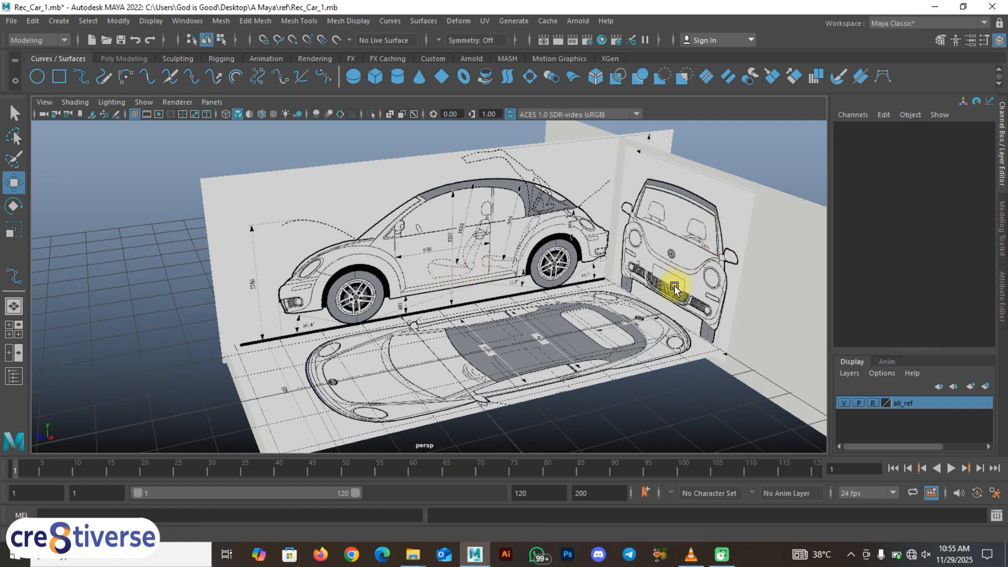
Step: Try moving the side image plane lengthwise with the all_ref layer unlocked, and undo the move
{"action": "key", "text": "F9"}
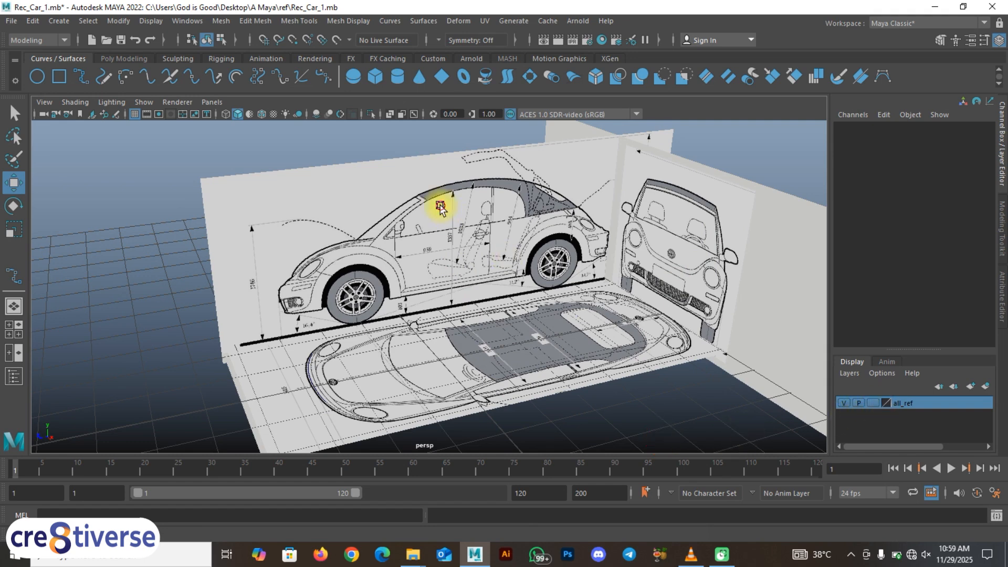
{"action": "left_click", "coordinate": [498, 325]}
{"action": "left_click", "coordinate": [482, 257]}
{"action": "left_click_drag", "start_coordinate": [491, 239], "coordinate": [557, 231]}
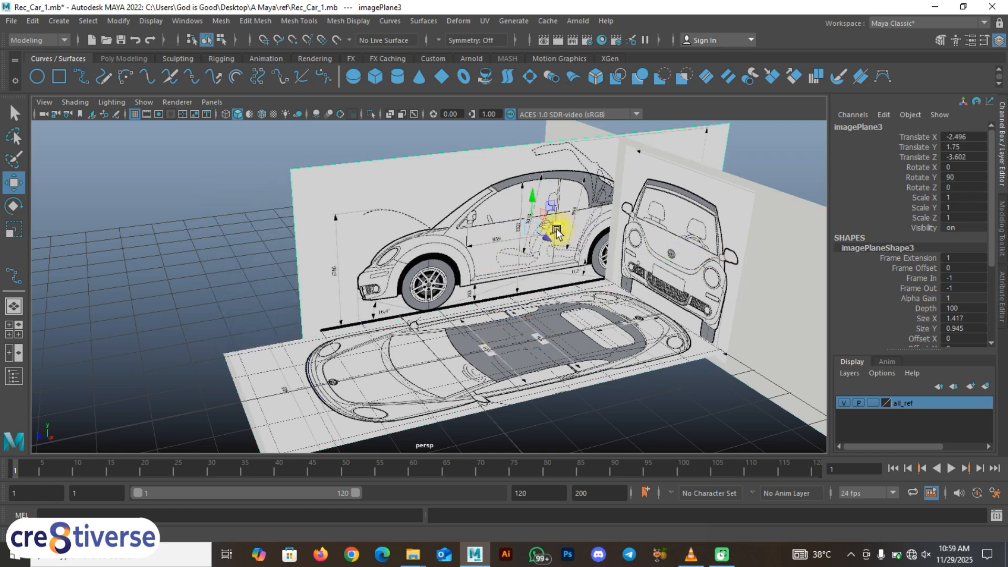
{"action": "key", "text": "ctrl+z"}
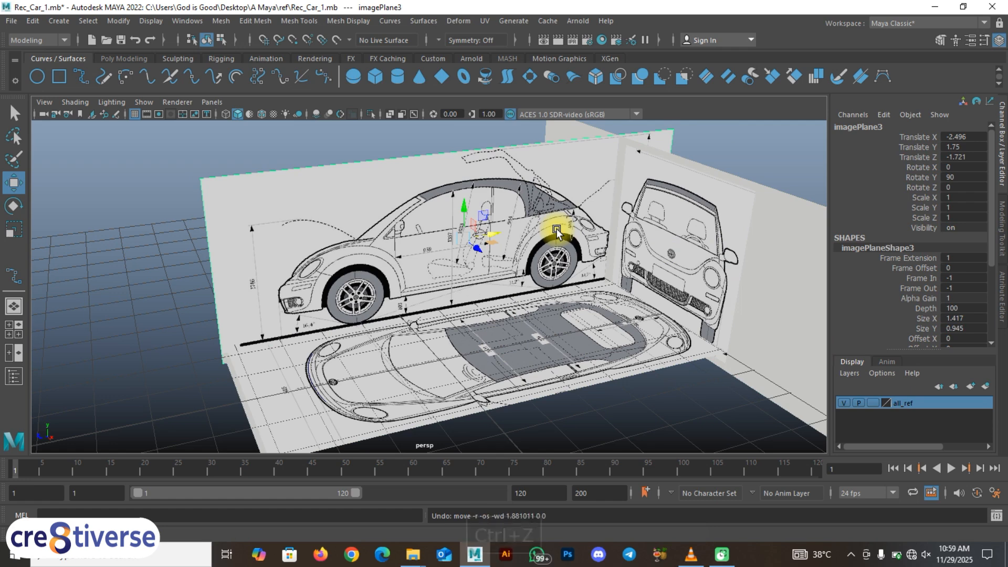
Step: Switch the all_ref layer to Template display and return it to Reference
{"action": "left_click", "coordinate": [872, 404]}
{"action": "left_click", "coordinate": [467, 305]}
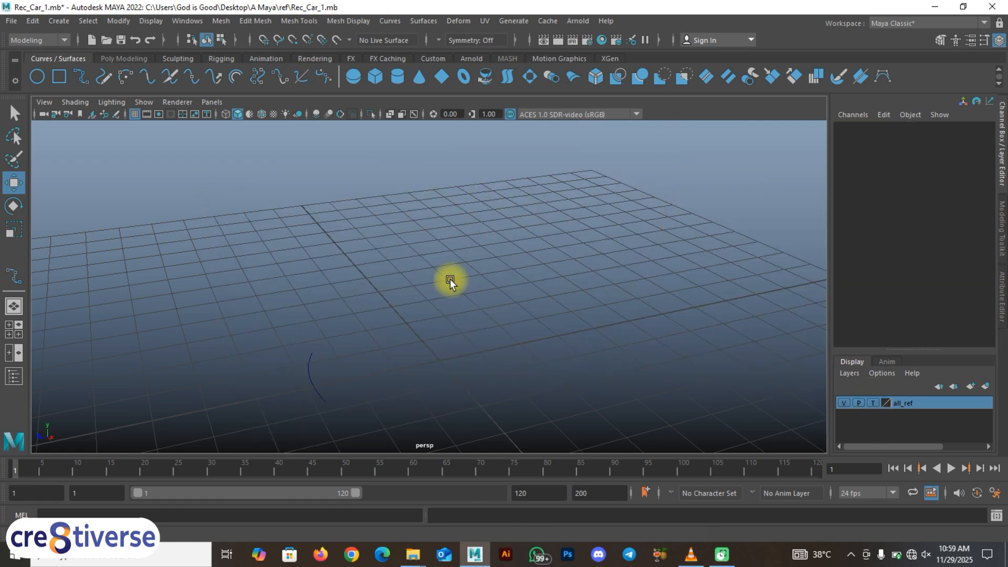
{"action": "left_click", "coordinate": [870, 402]}
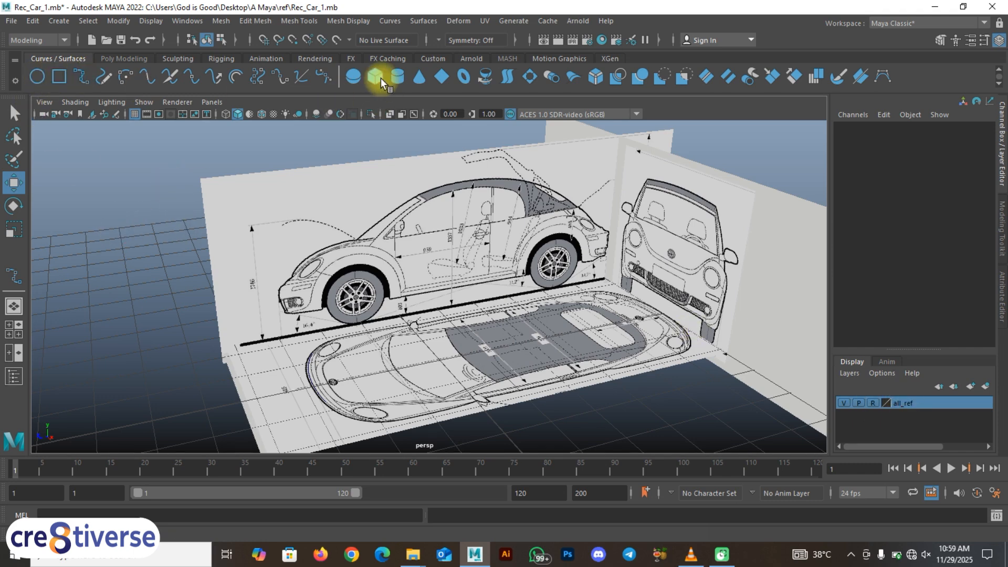
Step: Draw a polygon cube about 2.45 × 1.20 × 0.49 units beside the car images and add it to the all_ref layer
{"action": "left_click", "coordinate": [124, 58]}
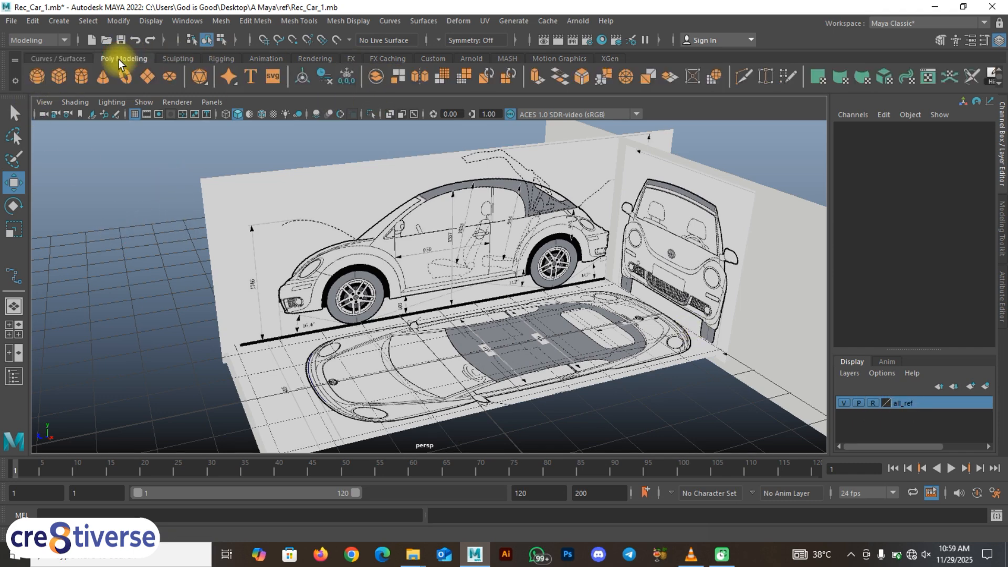
{"action": "left_click", "coordinate": [64, 78]}
{"action": "left_click_drag", "start_coordinate": [148, 293], "coordinate": [174, 286]}
{"action": "right_click", "coordinate": [955, 404]}
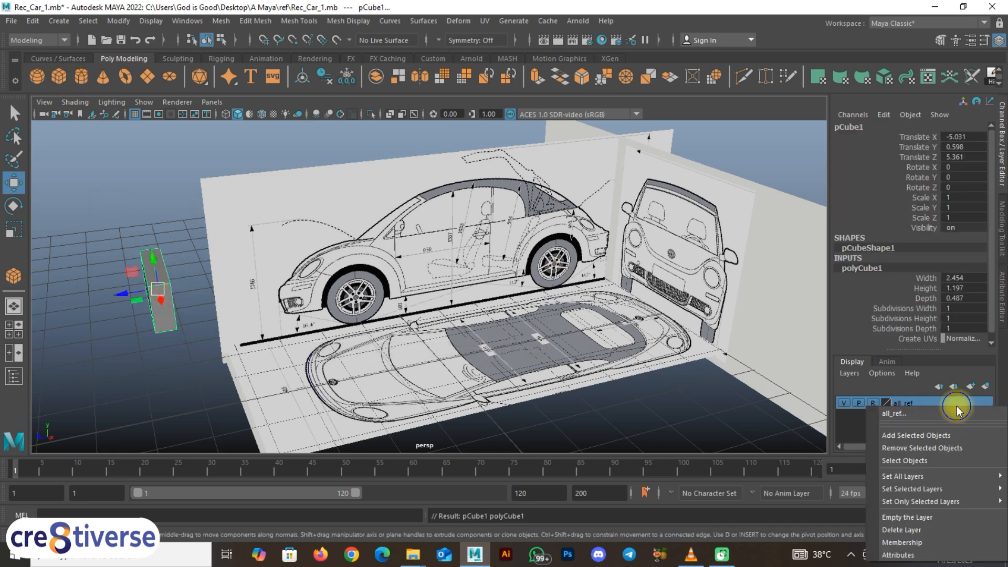
{"action": "left_click", "coordinate": [929, 435]}
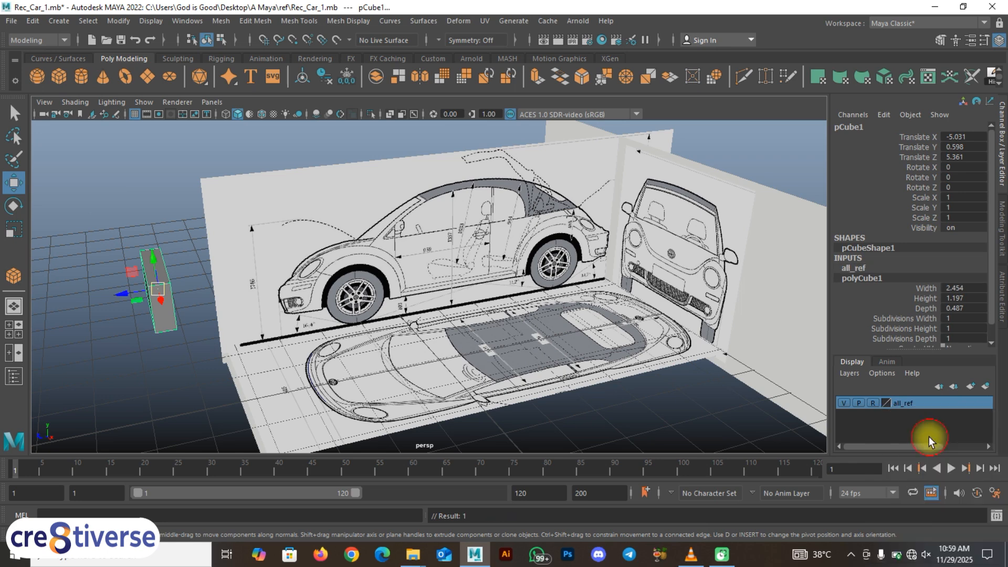
Step: Try the all_ref layer in Template display with the cube included, and undo back to before the cube's creation
{"action": "left_click", "coordinate": [873, 402]}
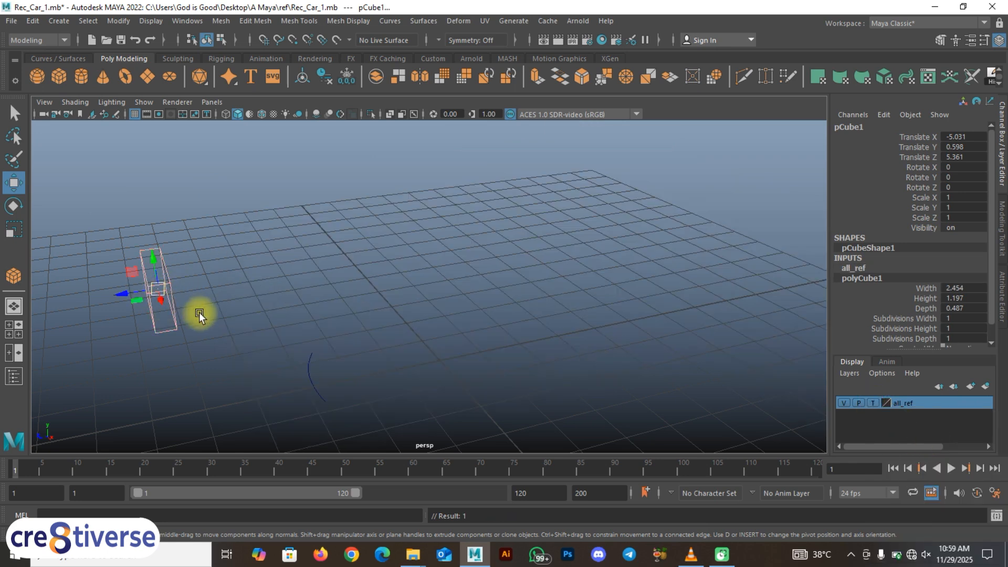
{"action": "key", "text": "ctrl+z"}
{"action": "key", "text": "ctrl+z"}
{"action": "key", "text": "ctrl+z"}
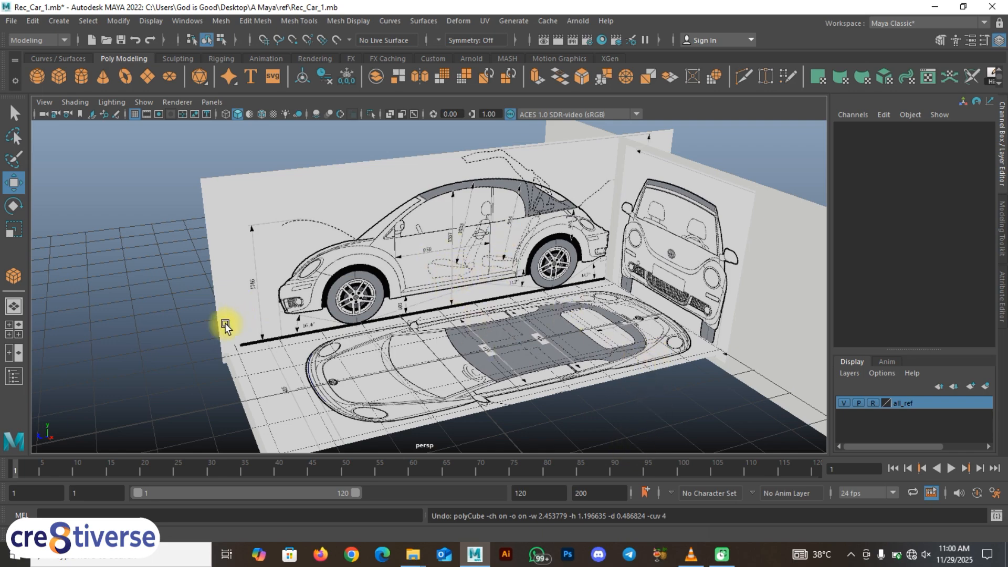
Step: Check the arrangement of the car images in perspective and hide the all_ref layer
{"action": "mouse_move", "coordinate": [284, 387]}
{"action": "left_mouse_down", "text": "alt"}
{"action": "mouse_move", "coordinate": [365, 355]}
{"action": "mouse_move", "coordinate": [403, 355]}
{"action": "mouse_move", "coordinate": [387, 373]}
{"action": "mouse_move", "coordinate": [400, 373]}
{"action": "mouse_move", "coordinate": [292, 360]}
{"action": "mouse_move", "coordinate": [292, 369]}
{"action": "left_mouse_up", "text": "alt"}
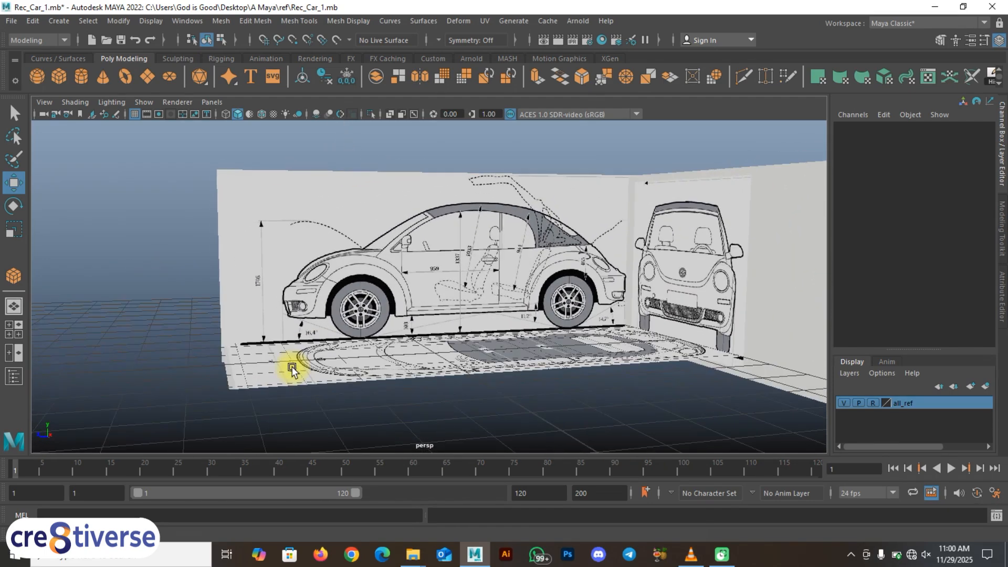
{"action": "left_click", "coordinate": [874, 404]}
{"action": "left_click", "coordinate": [875, 403]}
{"action": "left_click_drag", "start_coordinate": [560, 386], "coordinate": [389, 328], "text": "alt"}
{"action": "scroll", "coordinate": [612, 407], "scroll_direction": "down", "scroll_amount": 3}
{"action": "left_click_drag", "start_coordinate": [612, 407], "coordinate": [452, 371], "text": "alt"}
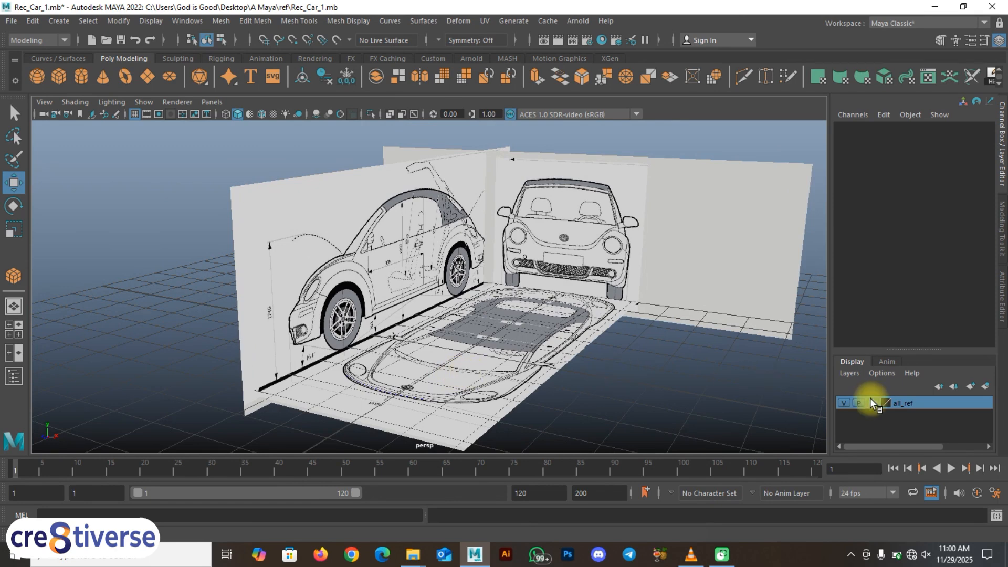
{"action": "left_click", "coordinate": [843, 403]}
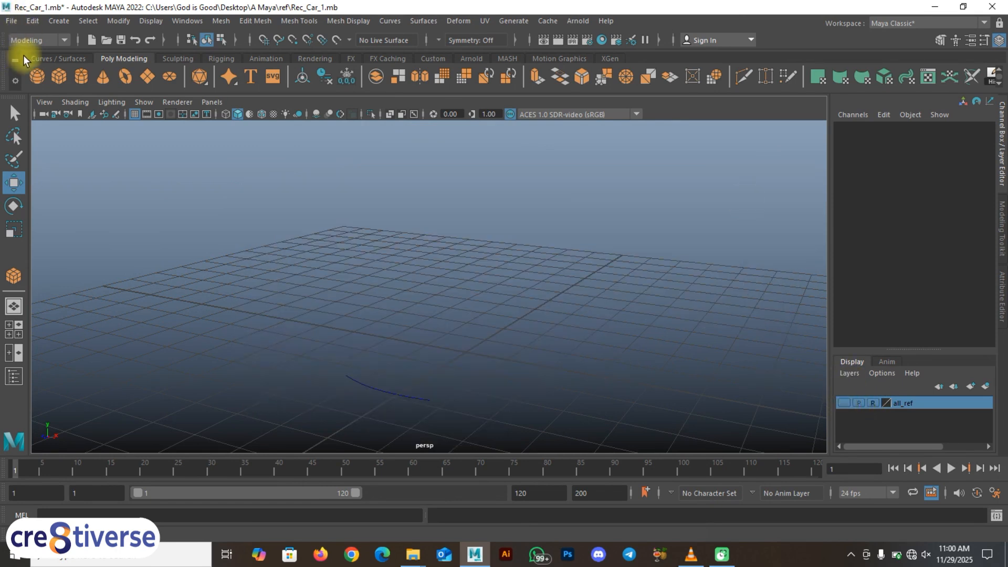
Step: Switch the full-size perspective viewport to the back view
{"action": "key", "text": "space"}
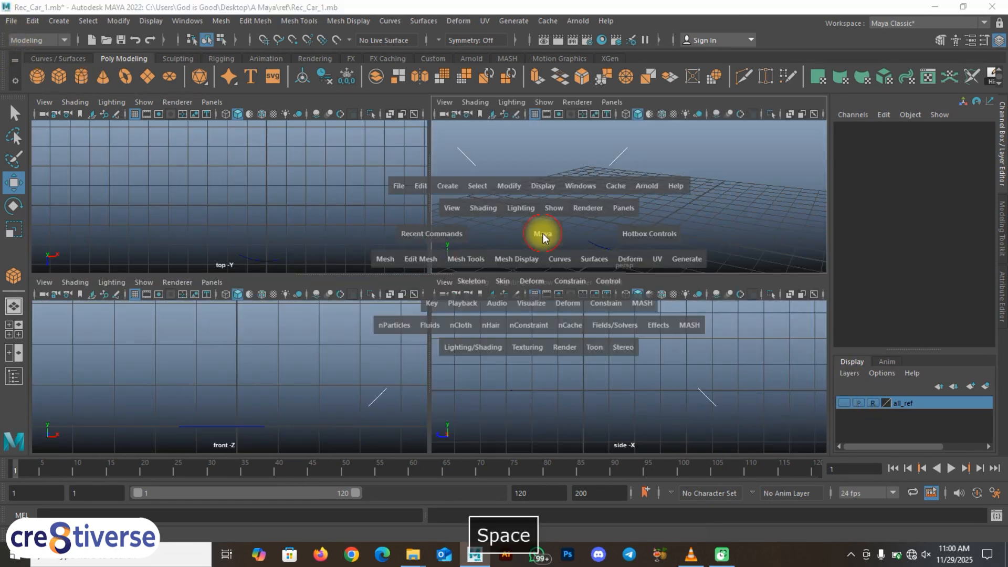
{"action": "key", "text": "space"}
{"action": "key", "text": "space"}
{"action": "left_click_drag", "start_coordinate": [474, 247], "coordinate": [428, 263]}
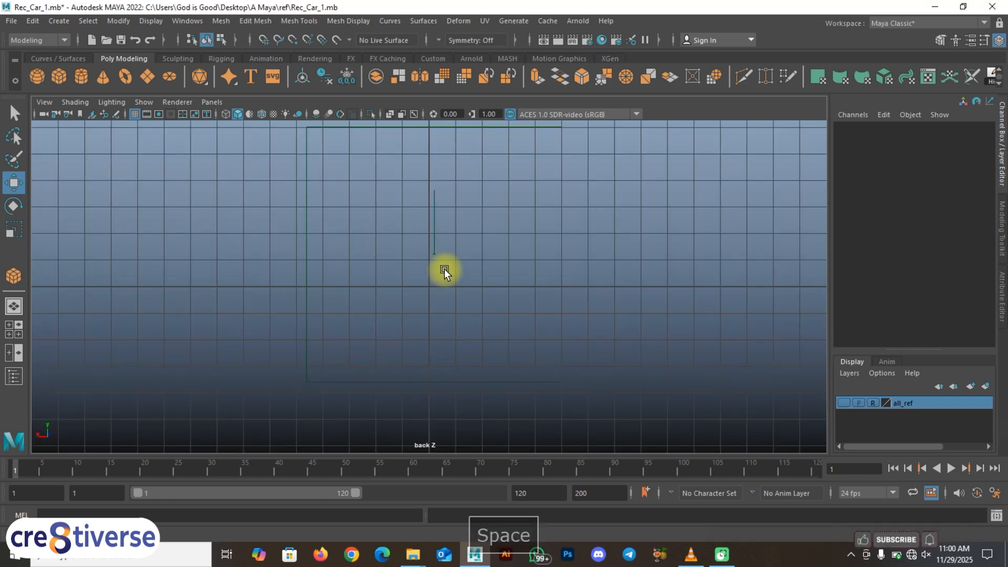
Step: Import back.jpg from the Desktop's A Maya\ref folder as an image plane in the back view
{"action": "left_click", "coordinate": [44, 102]}
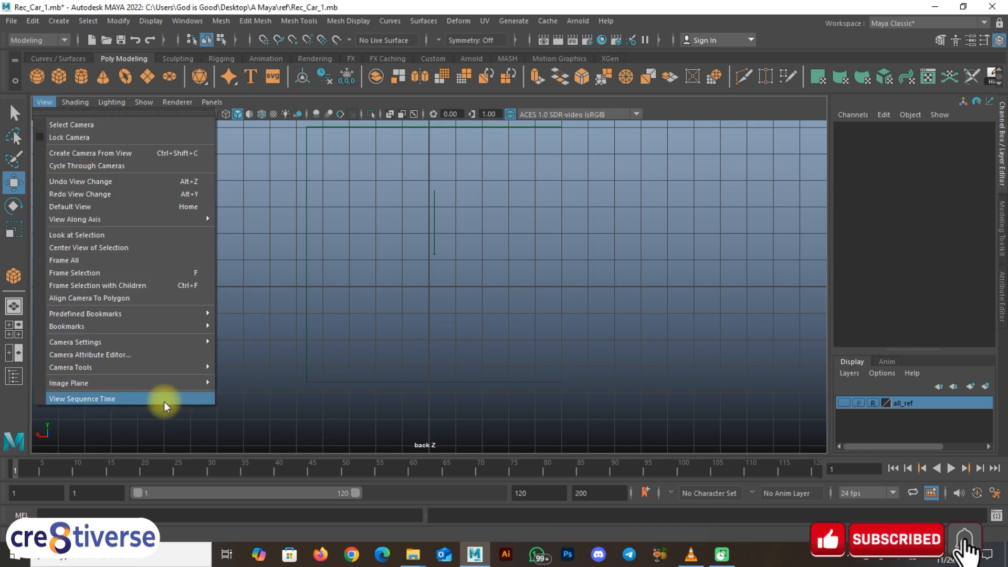
{"action": "left_click", "coordinate": [419, 427]}
{"action": "left_click", "coordinate": [43, 104]}
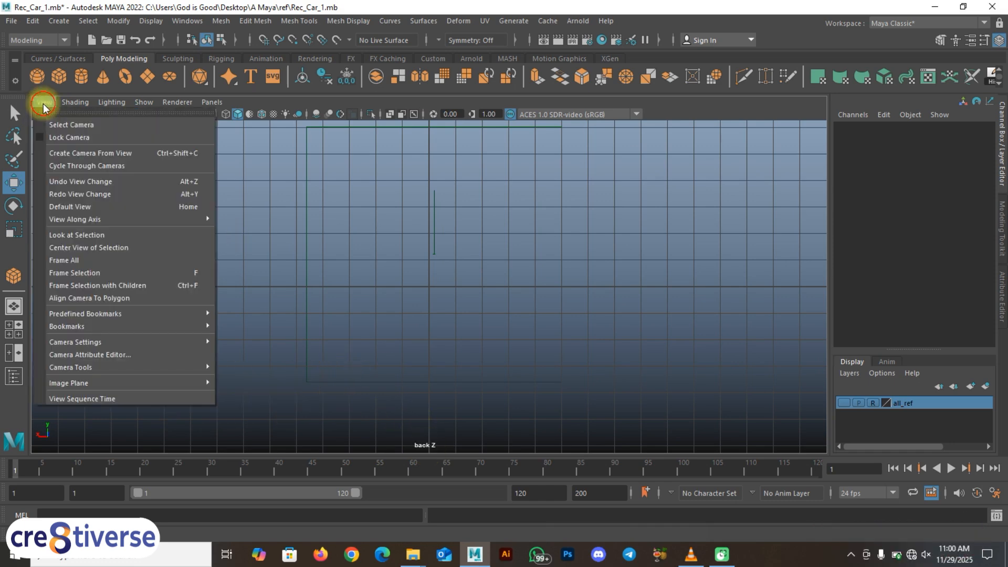
{"action": "mouse_move", "coordinate": [128, 380]}
{"action": "left_click", "coordinate": [254, 383]}
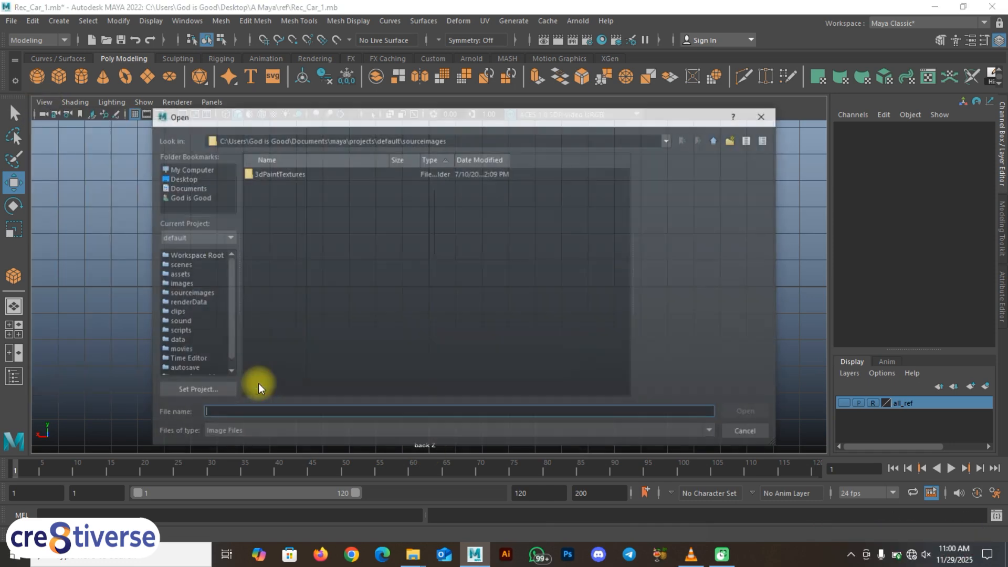
{"action": "left_click", "coordinate": [185, 178]}
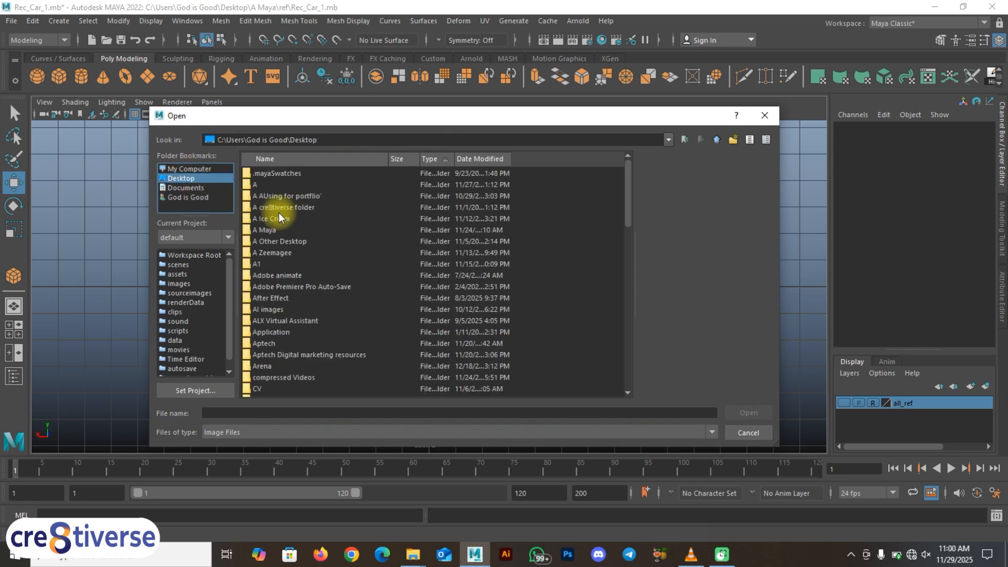
{"action": "double_click", "coordinate": [285, 230]}
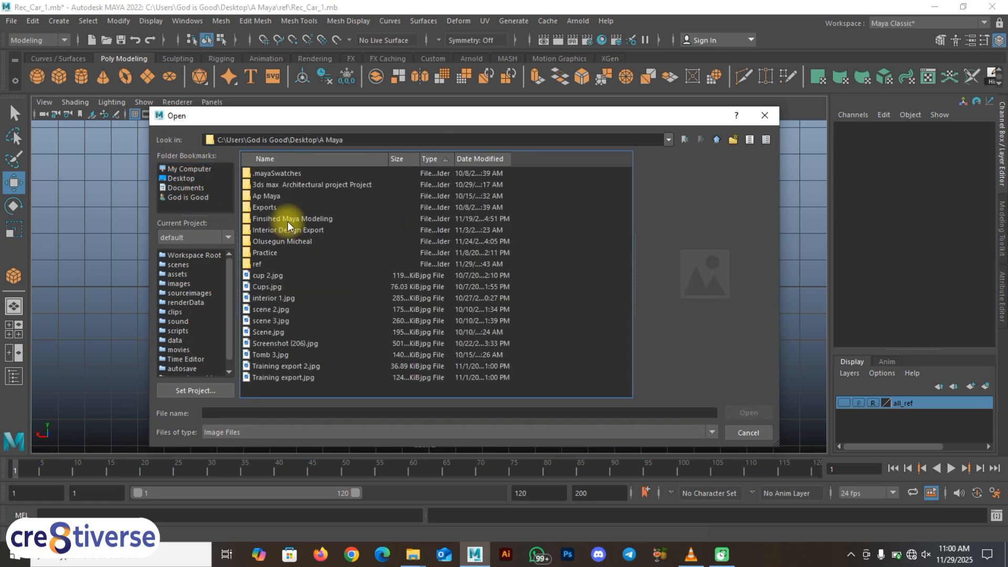
{"action": "left_click", "coordinate": [274, 265]}
{"action": "double_click", "coordinate": [274, 265]}
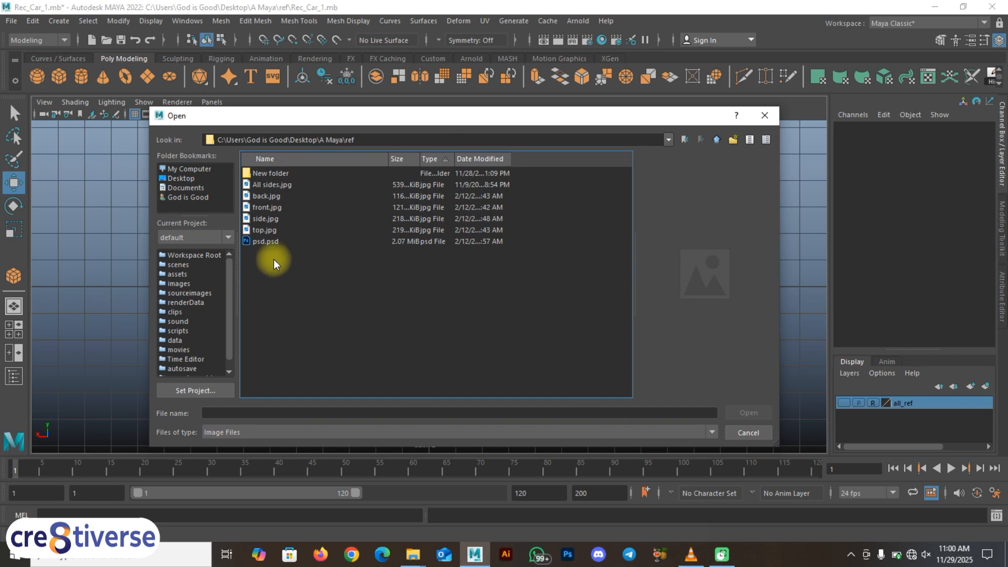
{"action": "left_click", "coordinate": [270, 201]}
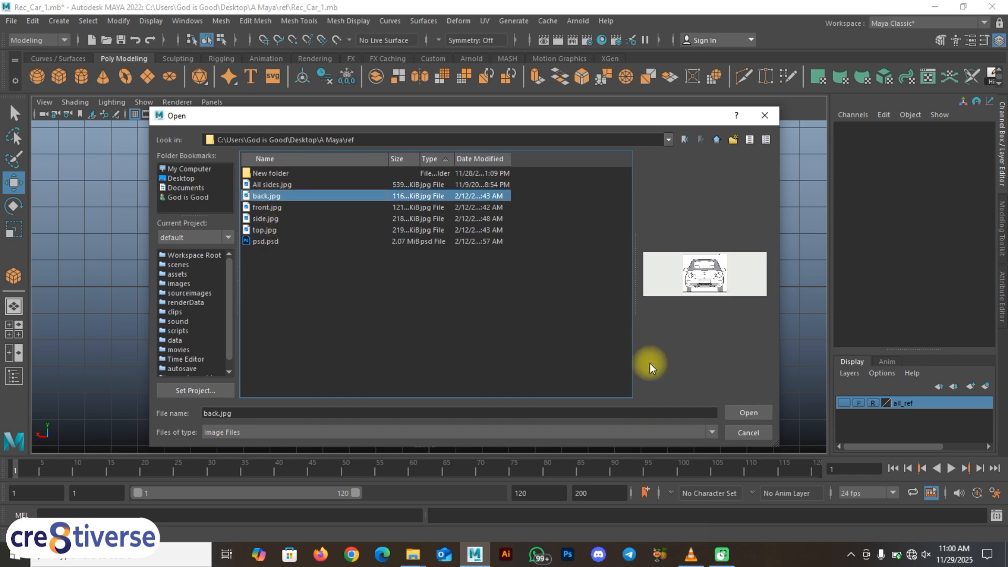
{"action": "left_click", "coordinate": [746, 412]}
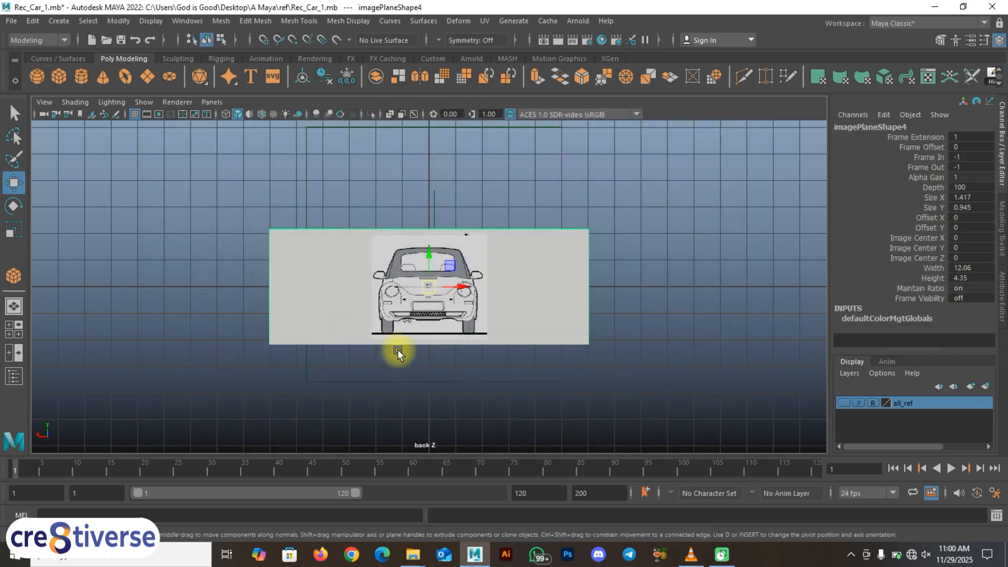
Step: Return to the four-view layout and change the side viewport to the perspective view
{"action": "scroll", "coordinate": [397, 349], "scroll_direction": "up", "scroll_amount": 4}
{"action": "middle_click_drag", "start_coordinate": [401, 351], "coordinate": [456, 332], "text": "alt"}
{"action": "middle_click_drag", "start_coordinate": [658, 332], "coordinate": [421, 338], "text": "alt"}
{"action": "scroll", "coordinate": [422, 340], "scroll_direction": "down", "scroll_amount": 3}
{"action": "scroll", "coordinate": [422, 340], "scroll_direction": "up", "scroll_amount": 2}
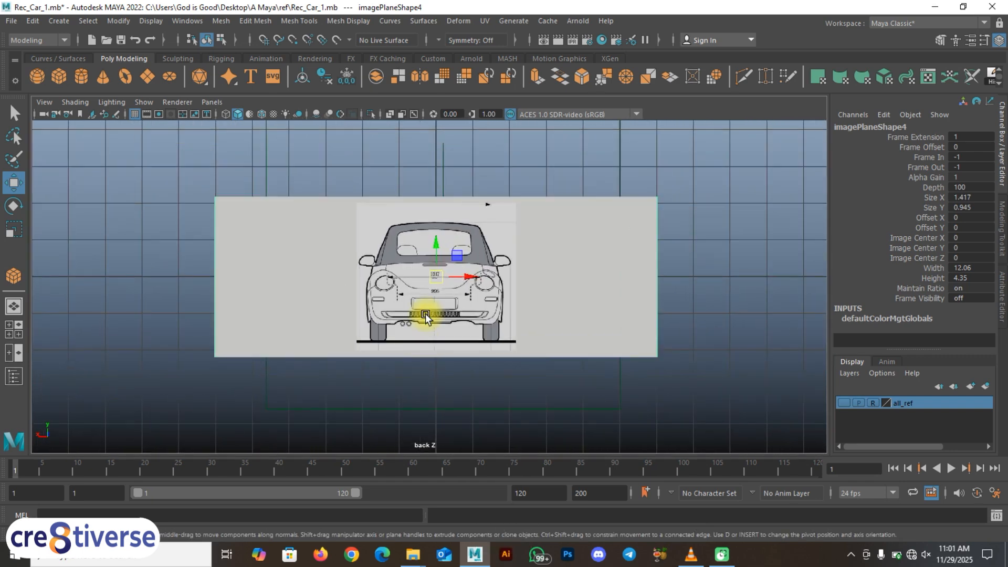
{"action": "key", "text": "space"}
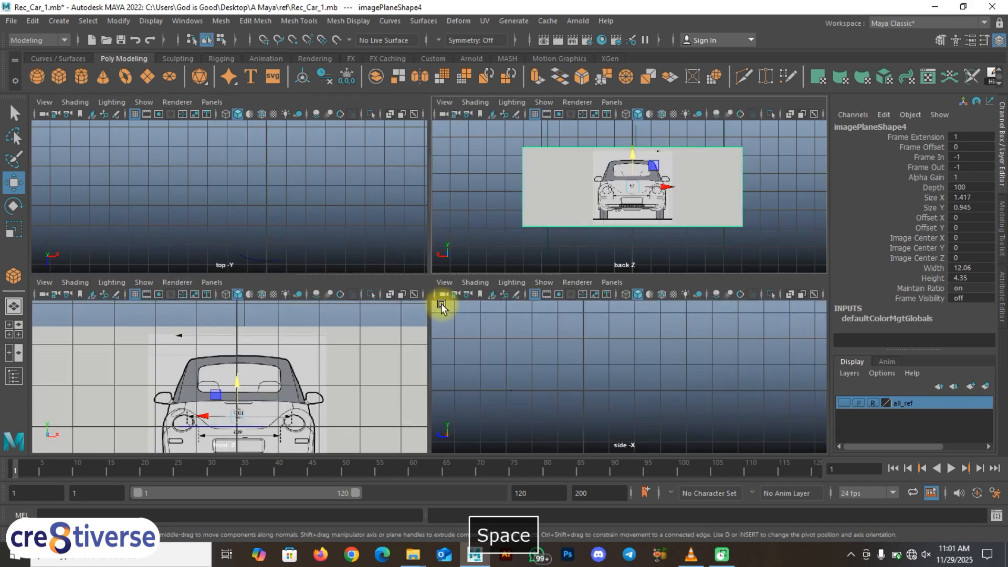
{"action": "key", "text": "space"}
{"action": "left_click_drag", "start_coordinate": [605, 362], "coordinate": [607, 342]}
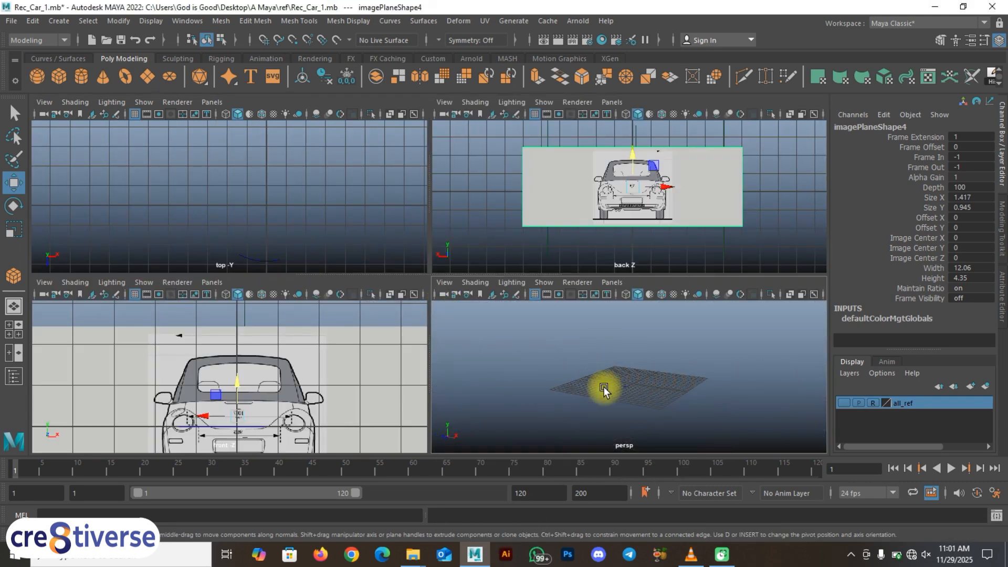
{"action": "scroll", "coordinate": [685, 246], "scroll_direction": "down", "scroll_amount": 4}
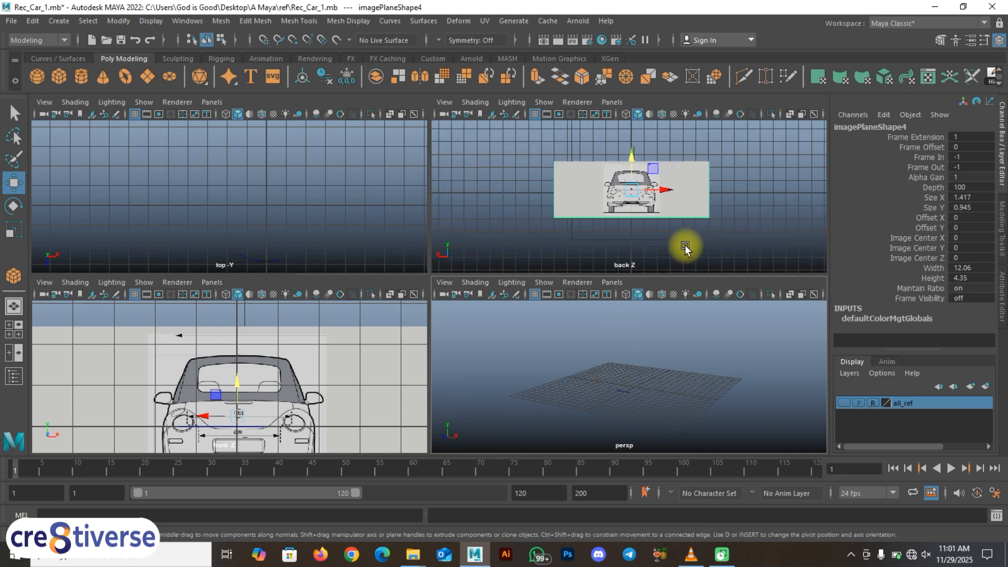
Step: Select the back image plane and locate it in the full-size perspective view
{"action": "left_click", "coordinate": [685, 247]}
{"action": "left_click", "coordinate": [669, 196]}
{"action": "key", "text": "space"}
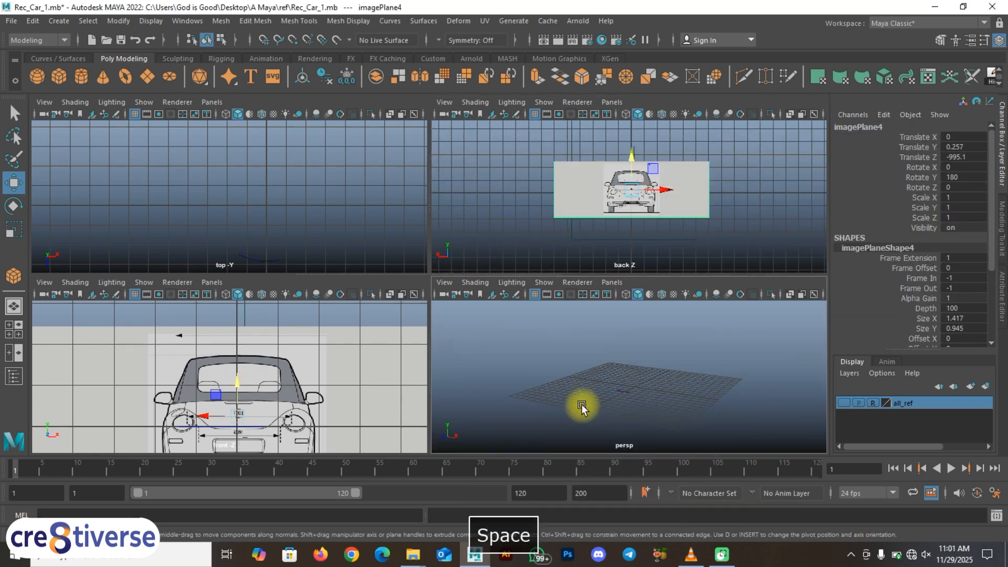
{"action": "scroll", "coordinate": [533, 389], "scroll_direction": "down", "scroll_amount": 2}
{"action": "key", "text": "w"}
{"action": "scroll", "coordinate": [456, 327], "scroll_direction": "down", "scroll_amount": 3}
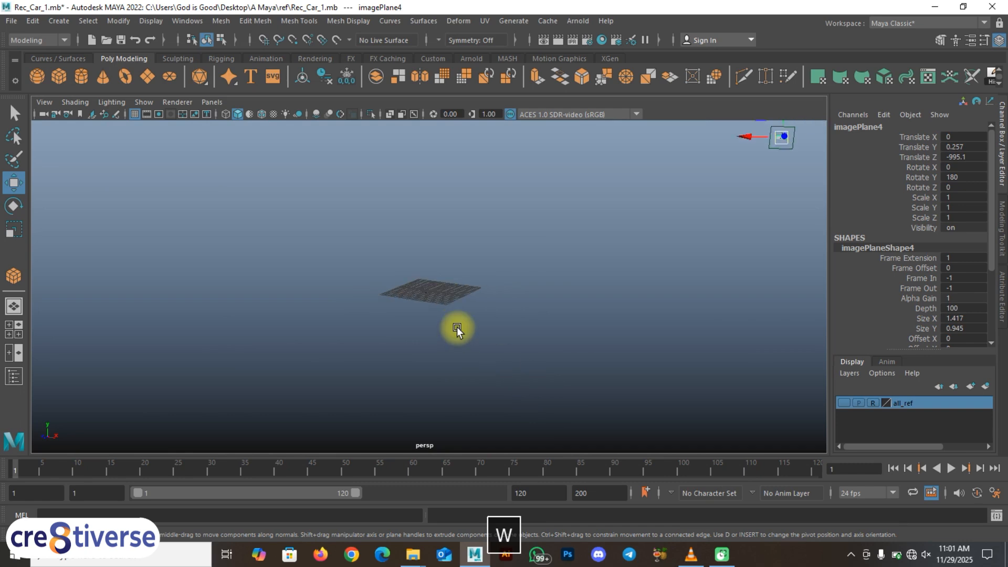
{"action": "left_click_drag", "start_coordinate": [551, 314], "coordinate": [610, 282], "text": "alt"}
{"action": "scroll", "coordinate": [610, 281], "scroll_direction": "down", "scroll_amount": 2}
{"action": "scroll", "coordinate": [610, 281], "scroll_direction": "up", "scroll_amount": 1}
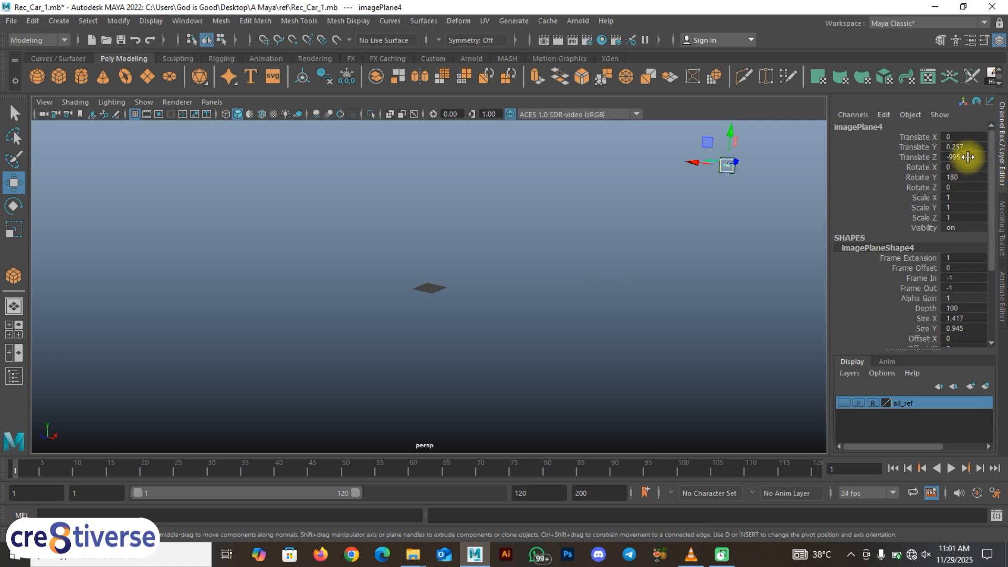
Step: Set the back image plane's Translate Z and Translate Y to 0
{"action": "type", "text": "0"}
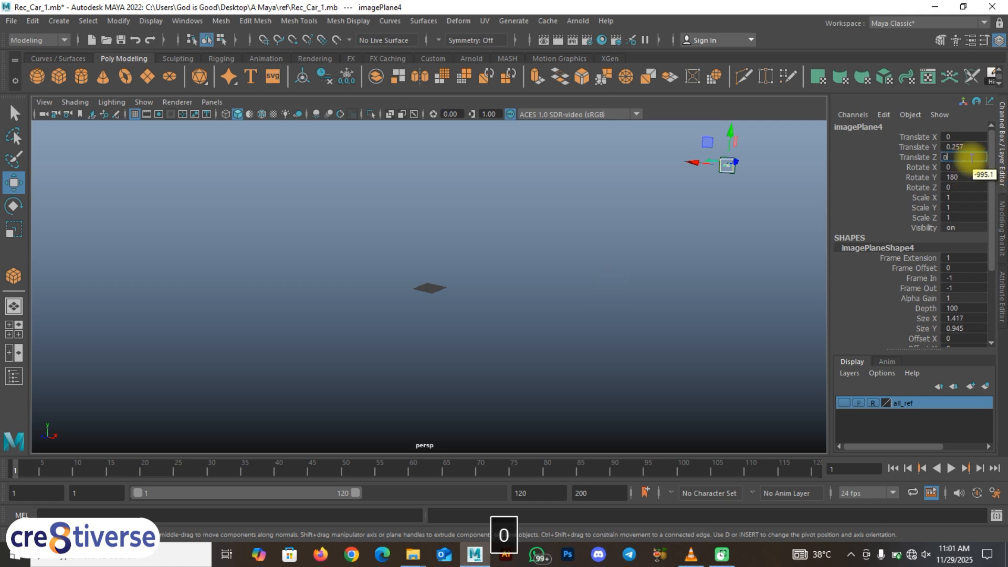
{"action": "key", "text": "Return"}
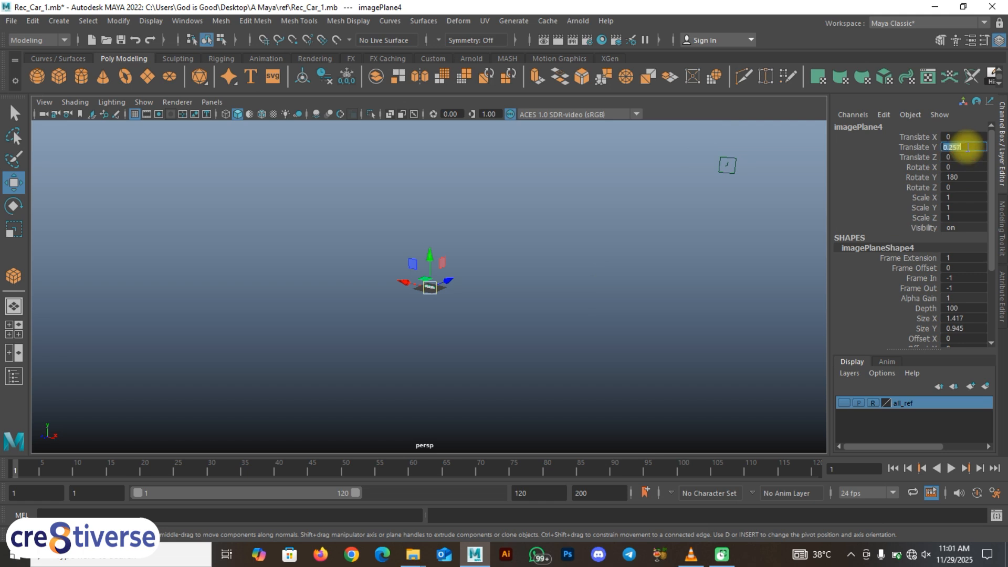
{"action": "type", "text": "0"}
{"action": "key", "text": "Return"}
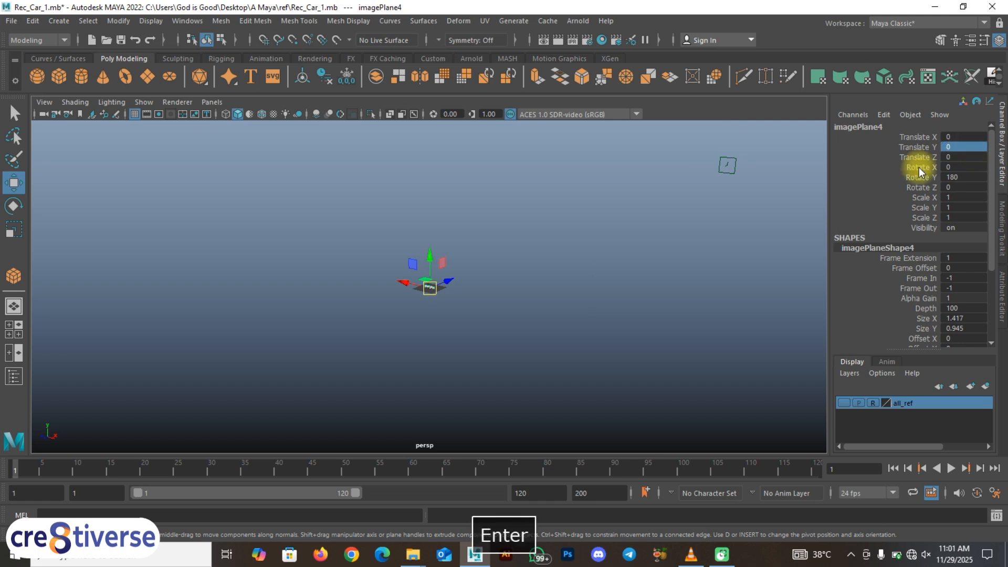
Step: Raise the back image plane in the back view to a Translate Y of about 1.713 so the wheels meet the ground line
{"action": "scroll", "coordinate": [414, 310], "scroll_direction": "up", "scroll_amount": 5}
{"action": "left_click_drag", "start_coordinate": [428, 329], "coordinate": [515, 315], "text": "alt"}
{"action": "key", "text": "space"}
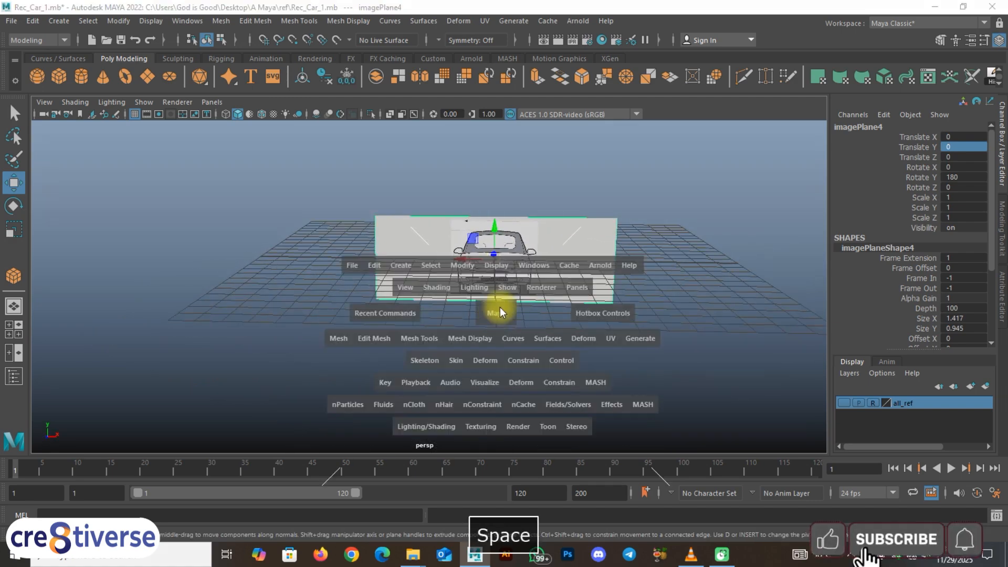
{"action": "key", "text": "space"}
{"action": "middle_click_drag", "start_coordinate": [490, 323], "coordinate": [505, 288], "text": "alt"}
{"action": "scroll", "coordinate": [520, 317], "scroll_direction": "up", "scroll_amount": 3}
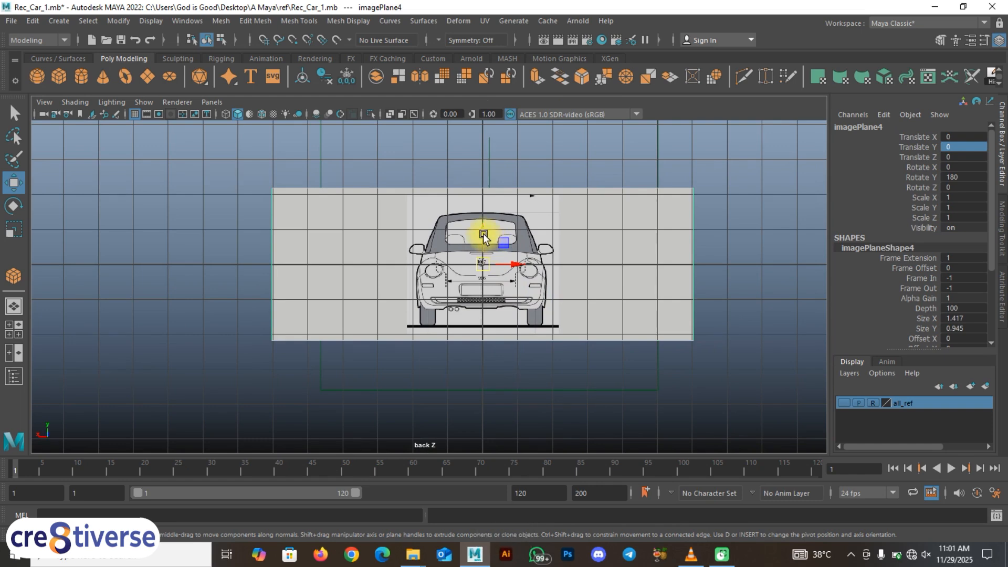
{"action": "left_click_drag", "start_coordinate": [483, 235], "coordinate": [497, 176]}
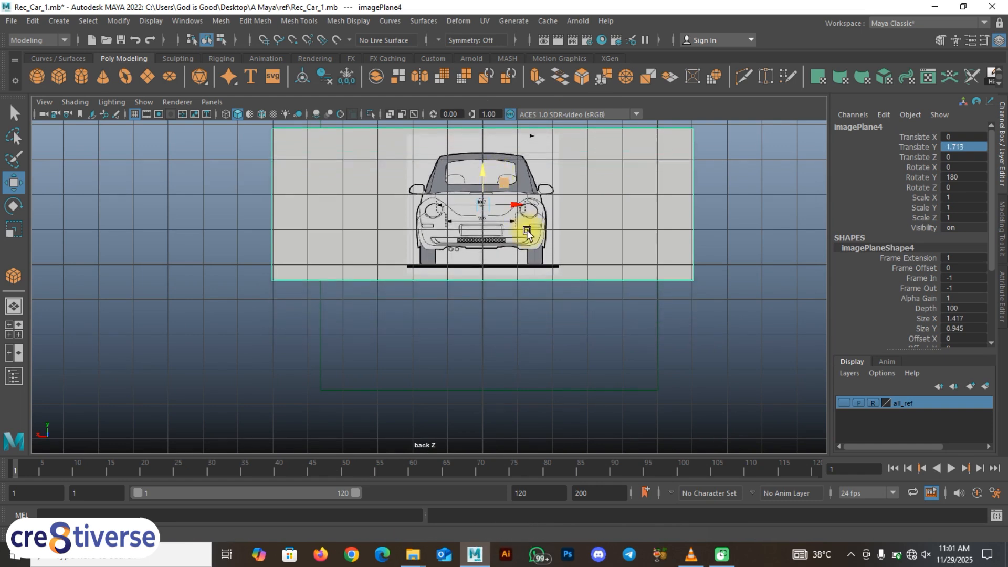
Step: Try resetting the back image plane's Translate Y to 0 and undo the change
{"action": "scroll", "coordinate": [515, 256], "scroll_direction": "up", "scroll_amount": 5}
{"action": "middle_click_drag", "start_coordinate": [522, 279], "coordinate": [468, 332], "text": "alt"}
{"action": "scroll", "coordinate": [468, 333], "scroll_direction": "down", "scroll_amount": 3}
{"action": "scroll", "coordinate": [468, 333], "scroll_direction": "down", "scroll_amount": 2}
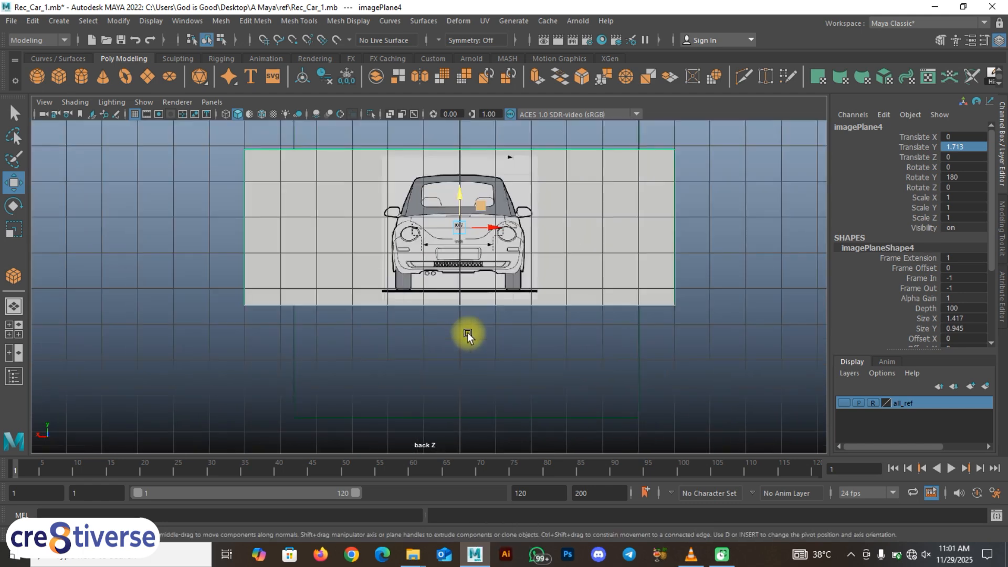
{"action": "scroll", "coordinate": [470, 324], "scroll_direction": "down", "scroll_amount": 1}
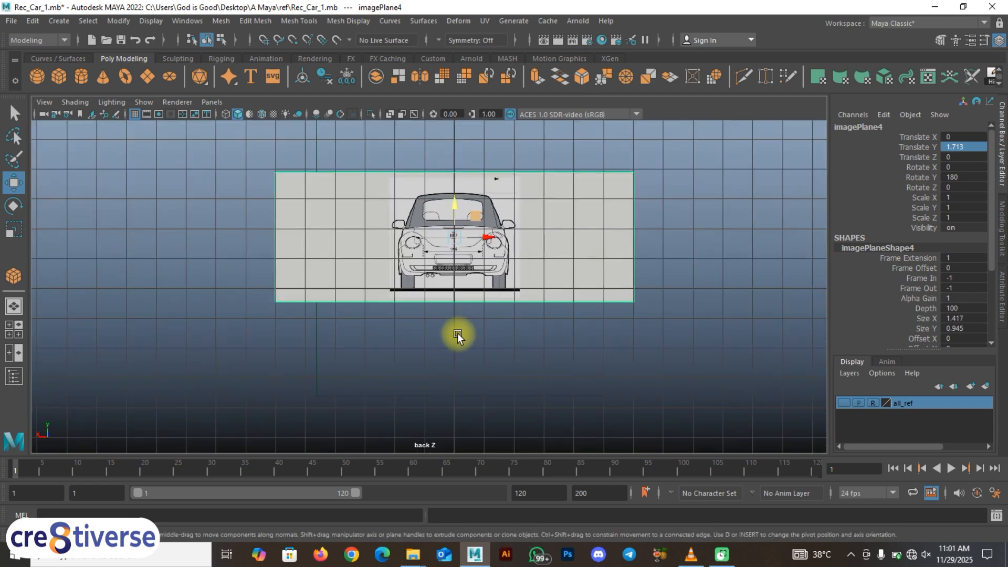
{"action": "scroll", "coordinate": [458, 332], "scroll_direction": "up", "scroll_amount": 1}
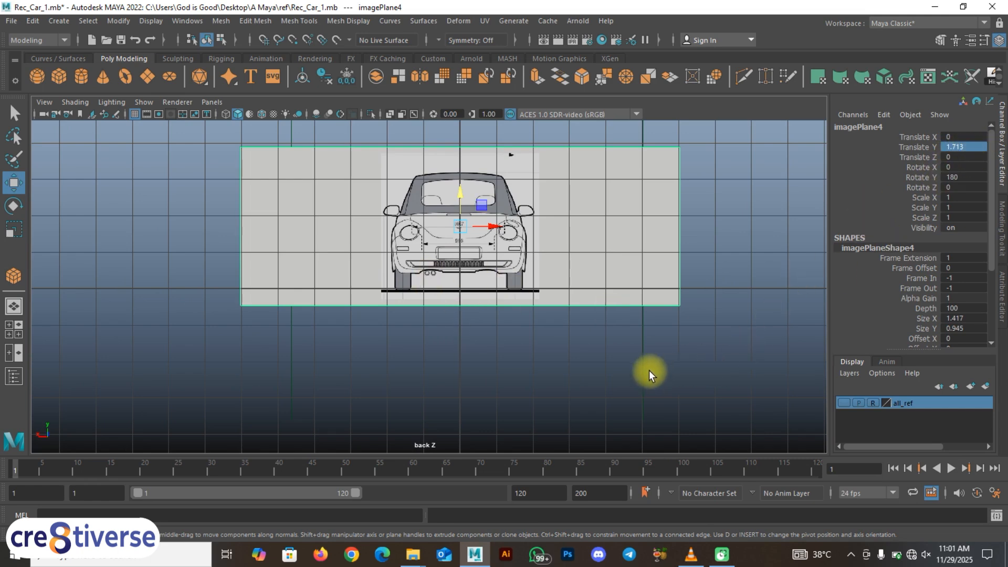
{"action": "left_click", "coordinate": [578, 373]}
{"action": "left_click", "coordinate": [536, 256]}
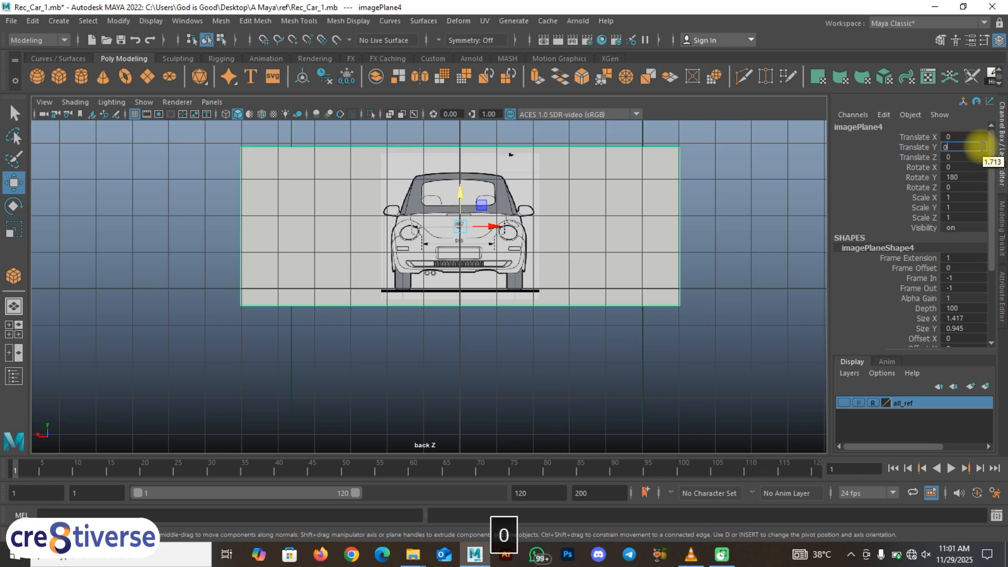
{"action": "key", "text": "Return"}
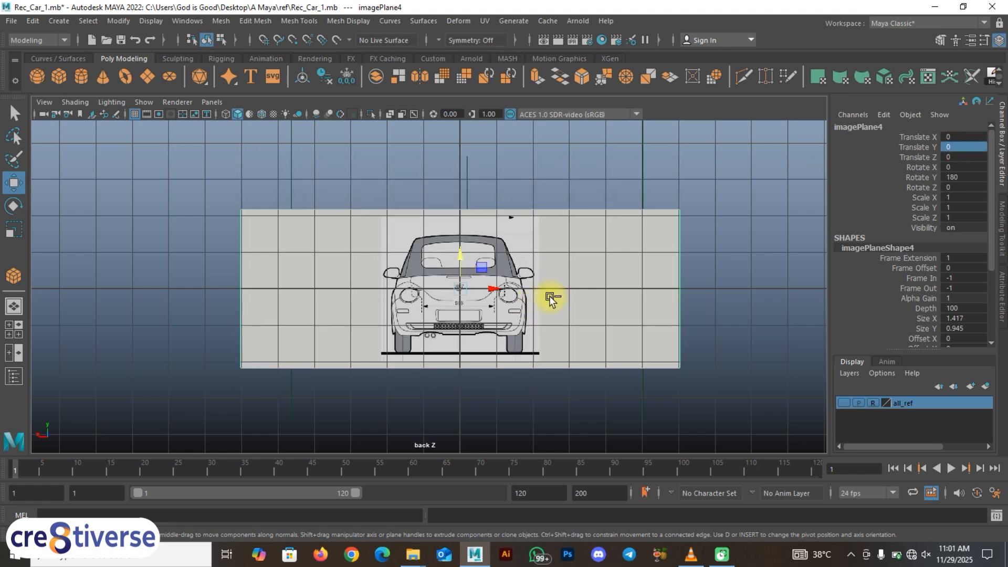
{"action": "key", "text": "ctrl+z"}
Step: Nudge the back image plane upward to a Translate Y of about 1.741, aligning its ground line with the grid axis
{"action": "scroll", "coordinate": [475, 293], "scroll_direction": "up", "scroll_amount": 1}
{"action": "scroll", "coordinate": [429, 289], "scroll_direction": "up", "scroll_amount": 2}
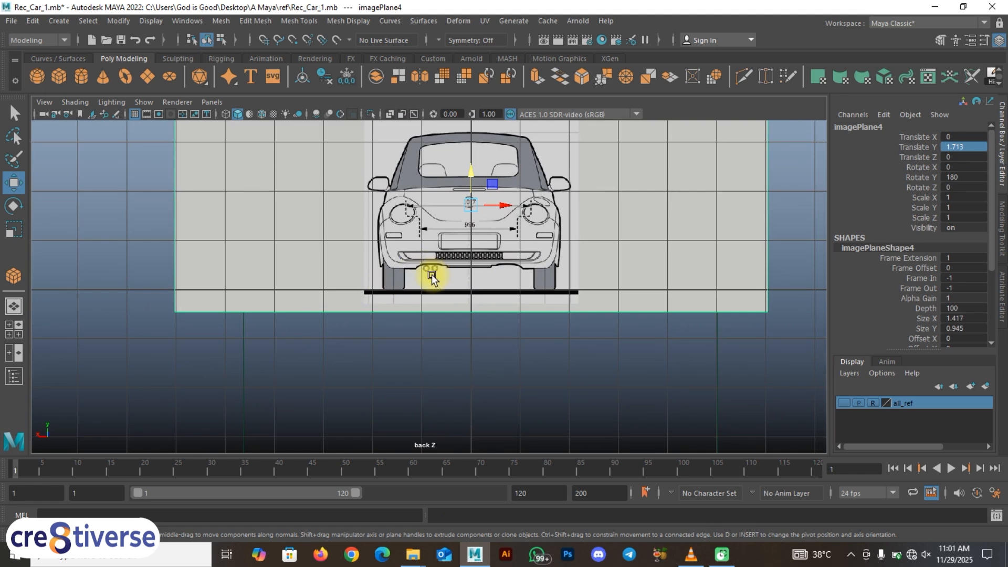
{"action": "scroll", "coordinate": [437, 258], "scroll_direction": "up", "scroll_amount": 5}
{"action": "middle_click_drag", "start_coordinate": [515, 160], "coordinate": [481, 304], "text": "alt"}
{"action": "middle_click_drag", "start_coordinate": [460, 382], "coordinate": [473, 342], "text": "alt"}
{"action": "scroll", "coordinate": [473, 342], "scroll_direction": "down", "scroll_amount": 1, "text": "alt"}
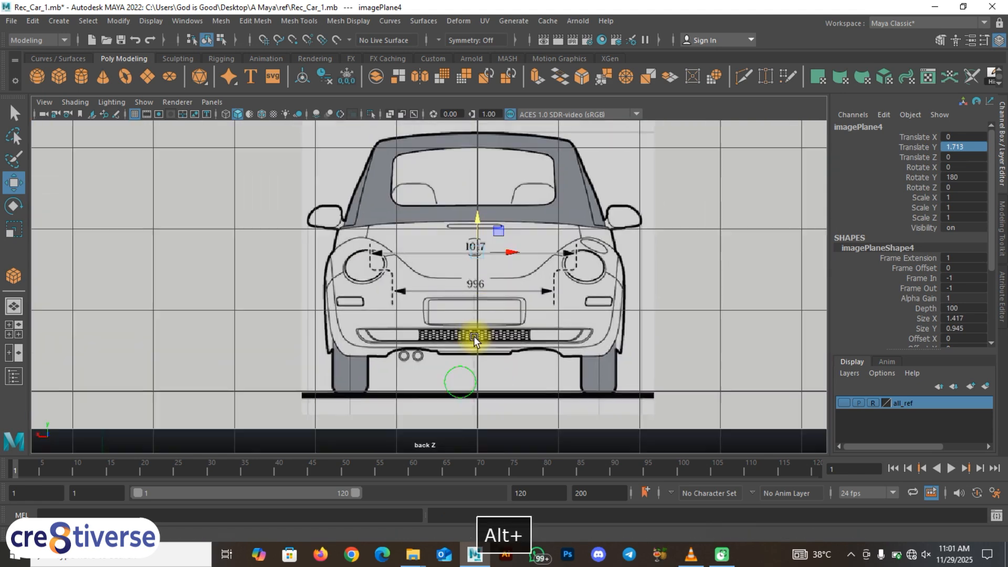
{"action": "scroll", "coordinate": [341, 382], "scroll_direction": "down", "scroll_amount": 2, "text": "alt"}
{"action": "scroll", "coordinate": [402, 344], "scroll_direction": "up", "scroll_amount": 2}
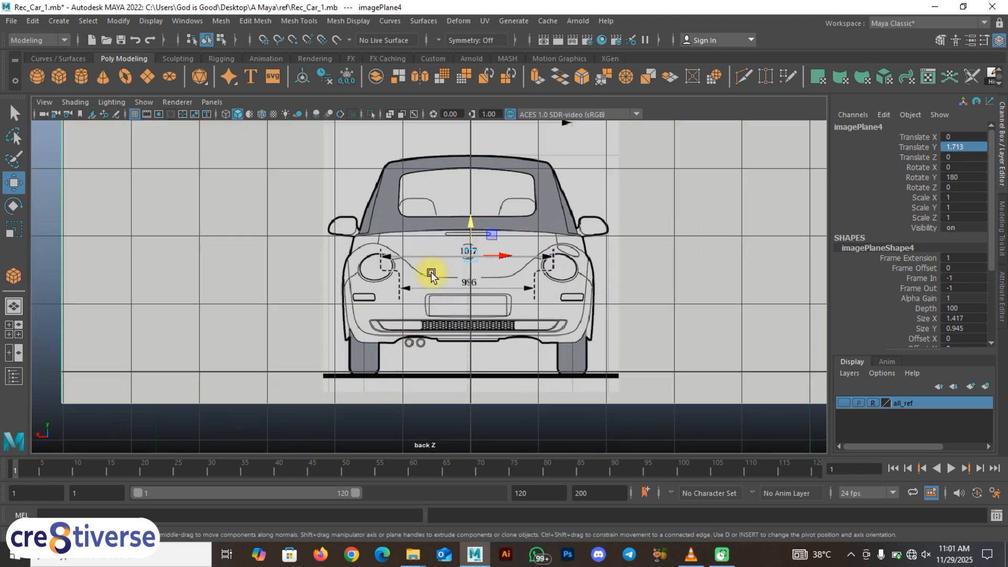
{"action": "left_click_drag", "start_coordinate": [471, 224], "coordinate": [473, 223]}
Step: Move the back image plane along Z beyond the edge of the grid in the full-size perspective view
{"action": "key", "text": "space"}
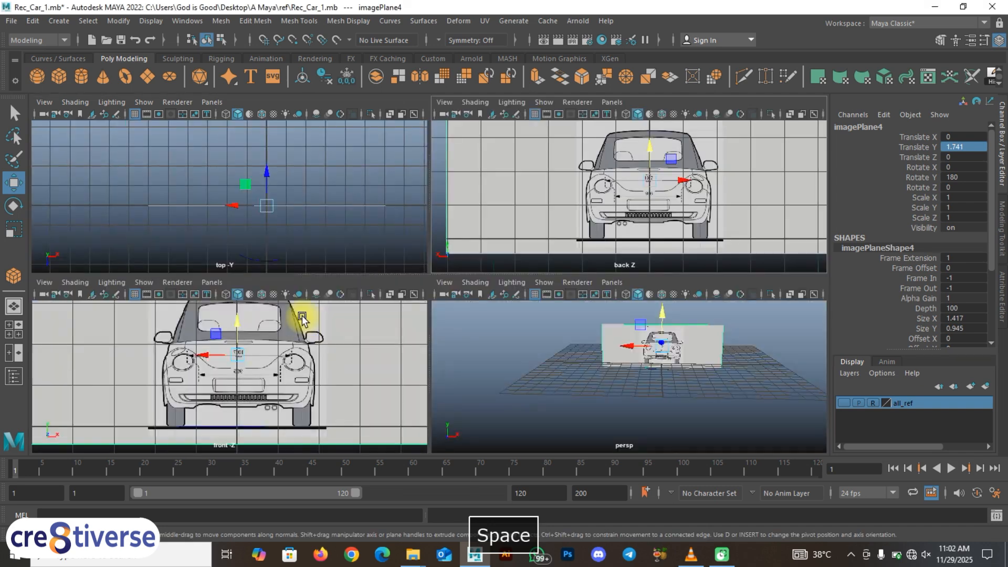
{"action": "key", "text": "space"}
{"action": "mouse_move", "coordinate": [466, 335]}
{"action": "left_mouse_down", "text": "alt"}
{"action": "mouse_move", "coordinate": [511, 342]}
{"action": "mouse_move", "coordinate": [372, 320]}
{"action": "mouse_move", "coordinate": [506, 362]}
{"action": "mouse_move", "coordinate": [462, 360]}
{"action": "mouse_move", "coordinate": [460, 351]}
{"action": "left_mouse_up", "text": "alt"}
{"action": "left_click_drag", "start_coordinate": [487, 270], "coordinate": [310, 279]}
Step: Delete the stray curve at the grid and make the all_ref layer visible
{"action": "left_click", "coordinate": [438, 309]}
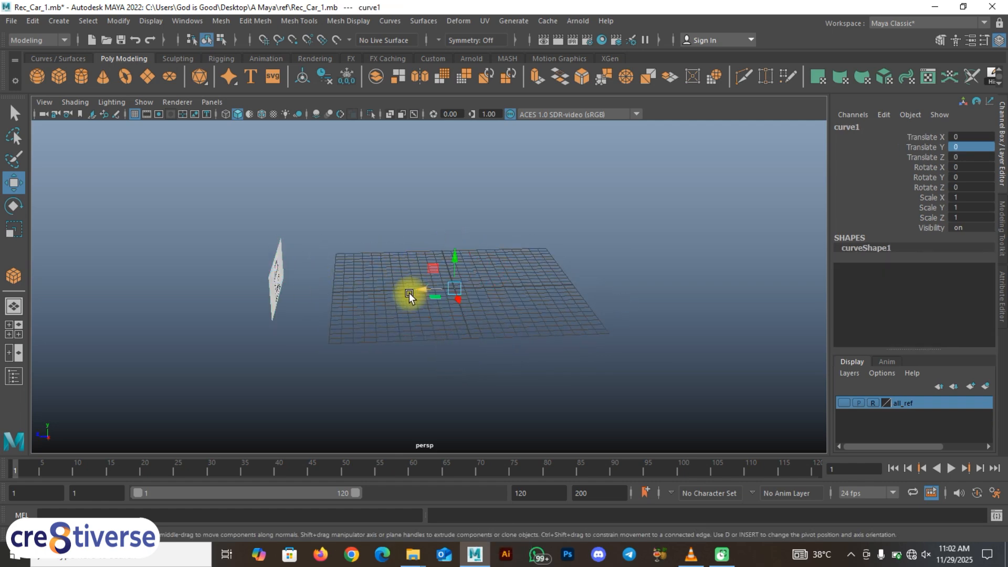
{"action": "key", "text": "BackSpace"}
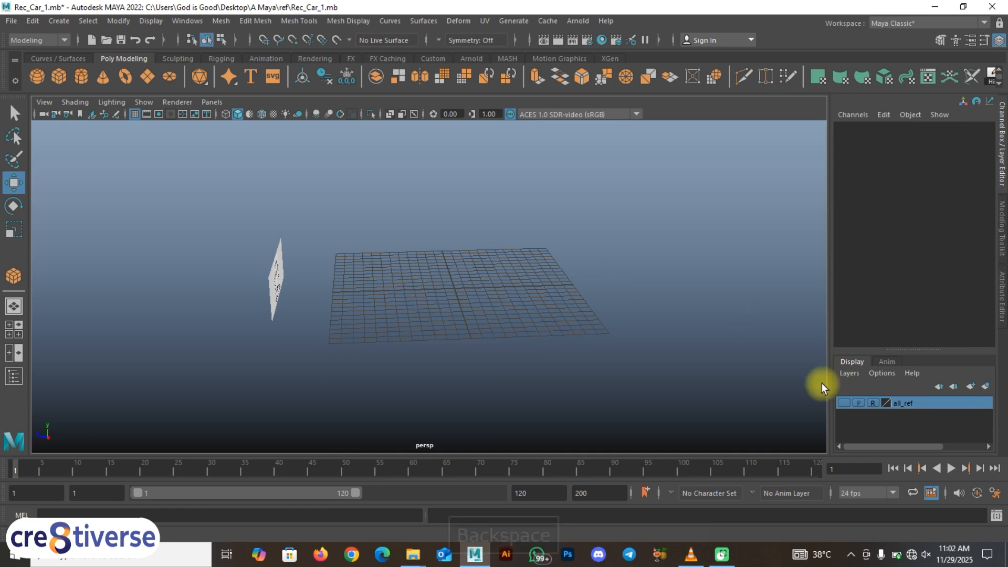
{"action": "left_click", "coordinate": [842, 403]}
{"action": "left_click", "coordinate": [841, 405]}
{"action": "left_click_drag", "start_coordinate": [286, 344], "coordinate": [224, 280], "text": "alt"}
{"action": "left_click_drag", "start_coordinate": [275, 332], "coordinate": [328, 334], "text": "alt"}
{"action": "left_click", "coordinate": [843, 403]}
Step: Move the back image plane along Z to about 4.302, at the end of the side and top blueprints
{"action": "left_click_drag", "start_coordinate": [331, 278], "coordinate": [433, 283]}
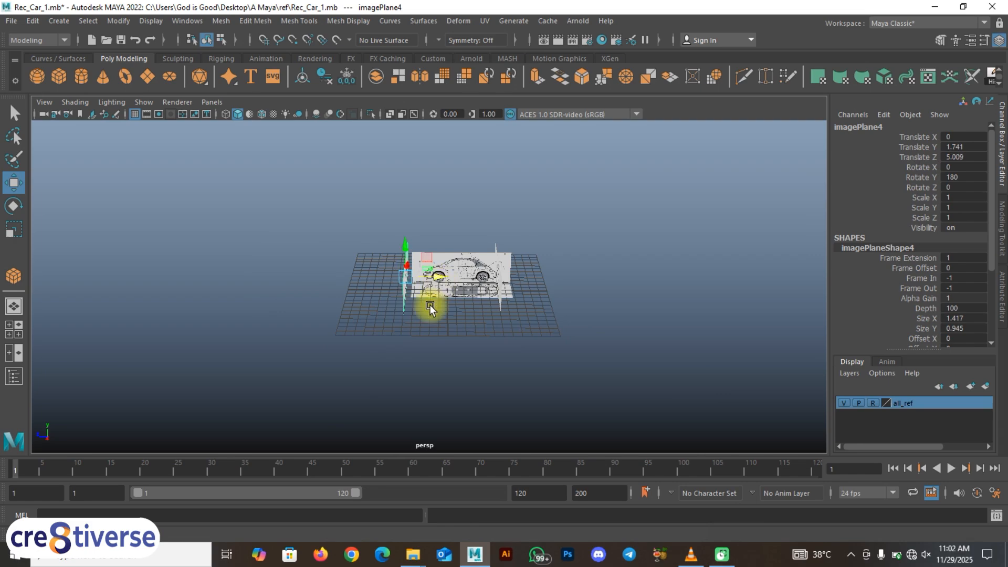
{"action": "scroll", "coordinate": [426, 315], "scroll_direction": "up", "scroll_amount": 5}
{"action": "left_click_drag", "start_coordinate": [423, 319], "coordinate": [360, 243], "text": "alt"}
{"action": "scroll", "coordinate": [364, 341], "scroll_direction": "up", "scroll_amount": 5}
{"action": "left_click_drag", "start_coordinate": [368, 310], "coordinate": [407, 311], "text": "alt"}
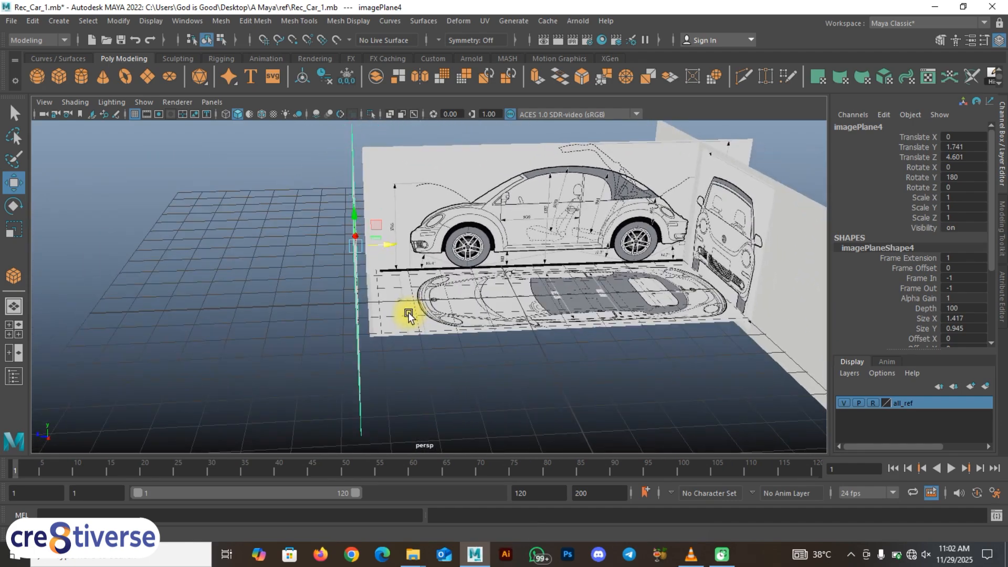
{"action": "left_click_drag", "start_coordinate": [382, 251], "coordinate": [393, 247]}
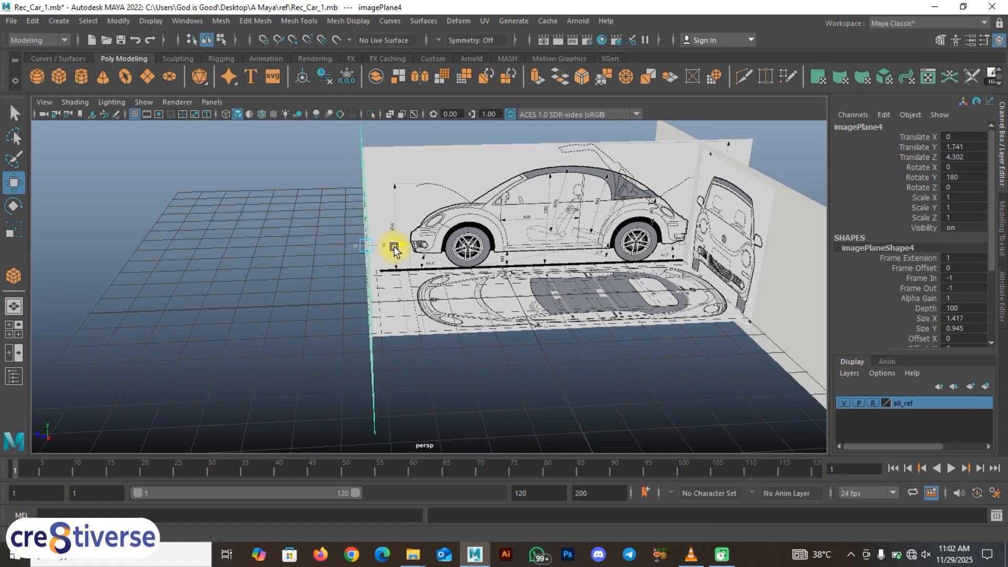
{"action": "mouse_move", "coordinate": [412, 326]}
{"action": "left_mouse_down", "text": "alt"}
{"action": "mouse_move", "coordinate": [393, 328]}
{"action": "mouse_move", "coordinate": [402, 321]}
{"action": "left_mouse_up", "text": "alt"}
Step: Swap the perspective and back viewports in the four-view layout and compare the reference planes across the views
{"action": "left_click", "coordinate": [404, 367]}
{"action": "left_click", "coordinate": [304, 265]}
{"action": "key", "text": "space"}
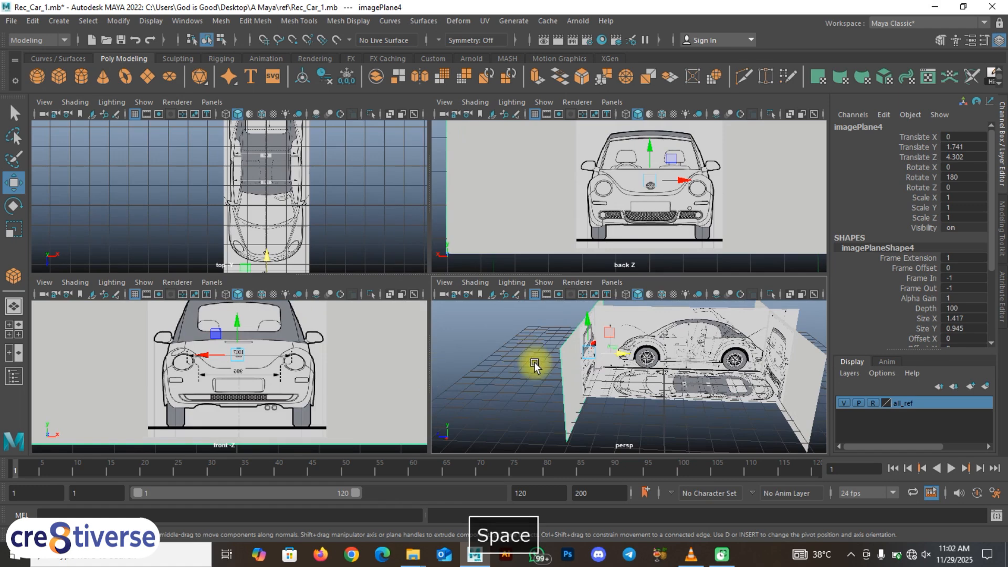
{"action": "scroll", "coordinate": [536, 365], "scroll_direction": "down", "scroll_amount": 5}
{"action": "key", "text": "space"}
{"action": "left_click_drag", "start_coordinate": [571, 348], "coordinate": [538, 370]}
{"action": "key", "text": "space"}
{"action": "left_click_drag", "start_coordinate": [621, 185], "coordinate": [622, 153]}
{"action": "scroll", "coordinate": [632, 218], "scroll_direction": "up", "scroll_amount": 5}
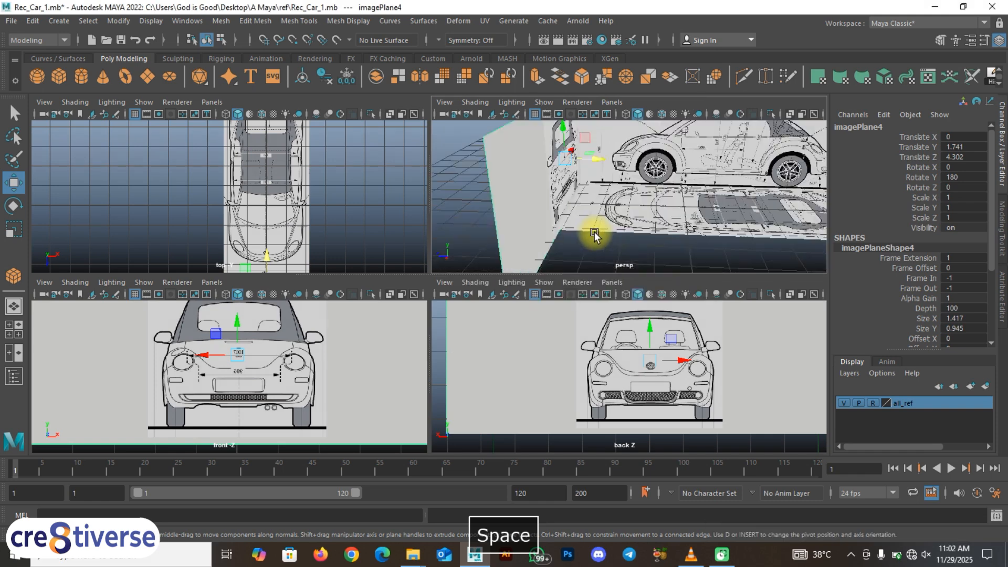
{"action": "middle_click_drag", "start_coordinate": [605, 222], "coordinate": [616, 223], "text": "alt"}
{"action": "middle_click_drag", "start_coordinate": [571, 413], "coordinate": [585, 414], "text": "alt"}
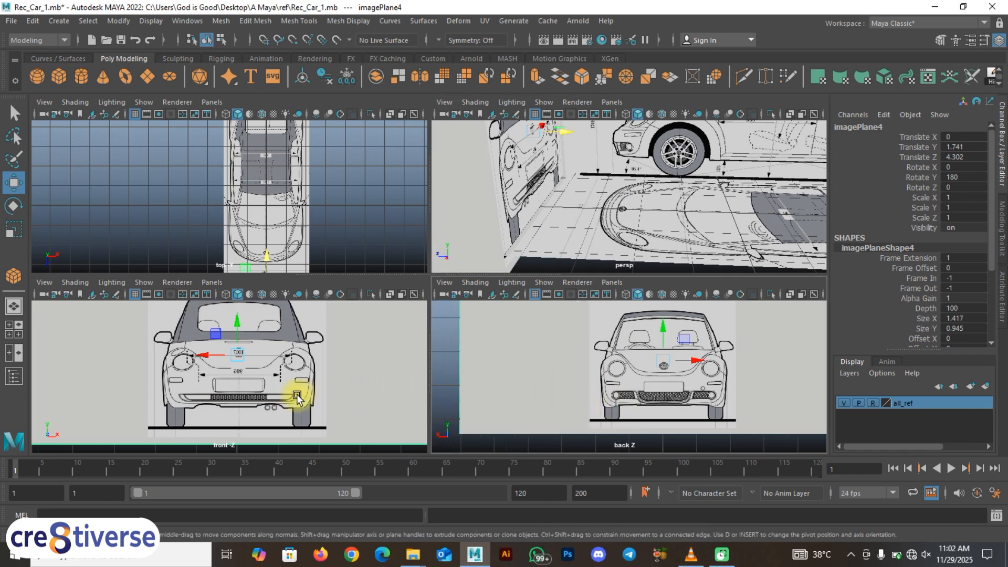
Step: Add the selected back image plane to the all_ref display layer and deselect it
{"action": "key", "text": "space"}
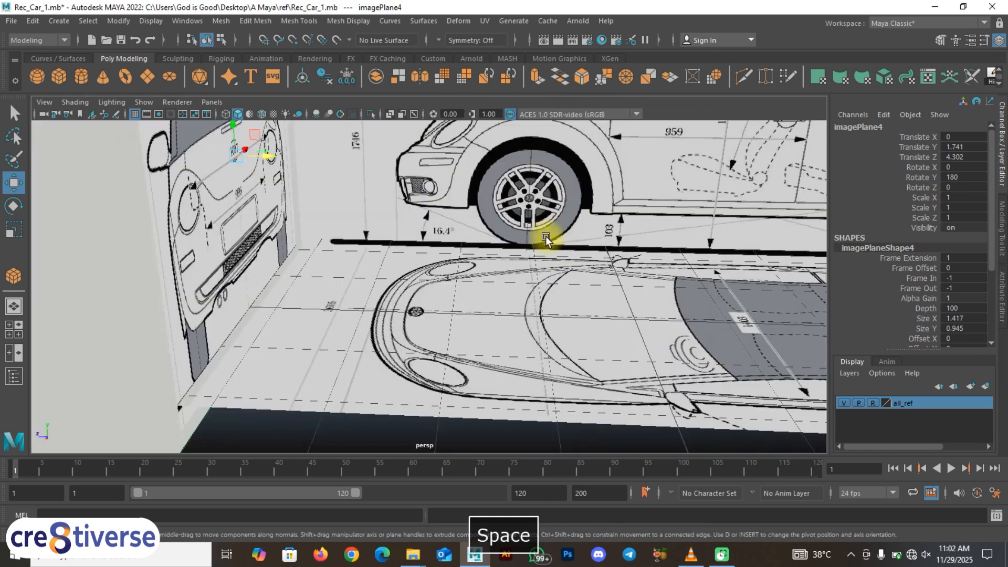
{"action": "scroll", "coordinate": [431, 284], "scroll_direction": "down", "scroll_amount": 6}
{"action": "left_click", "coordinate": [279, 321]}
{"action": "left_click", "coordinate": [350, 279]}
{"action": "right_click", "coordinate": [932, 404]}
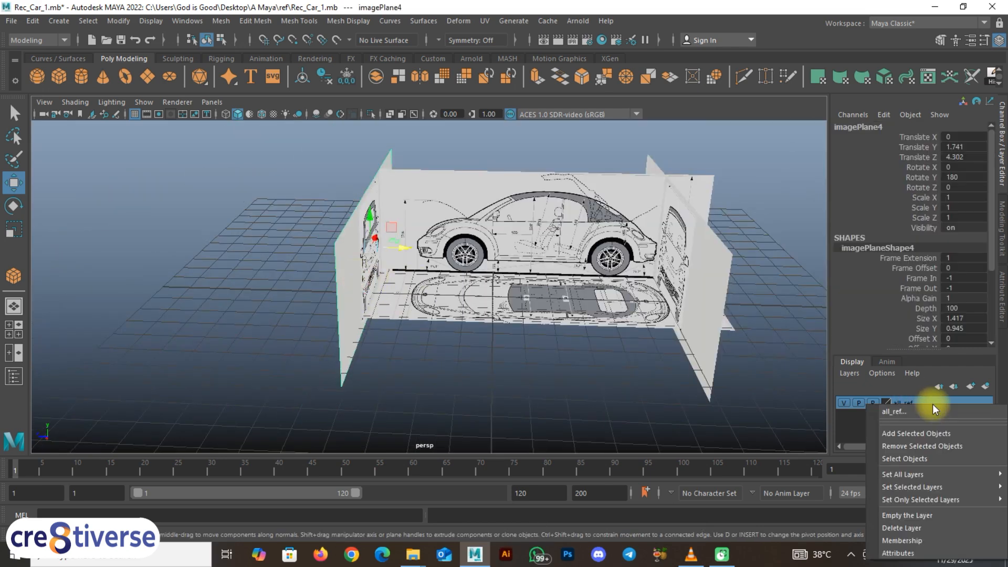
{"action": "left_click", "coordinate": [922, 432]}
{"action": "left_click", "coordinate": [599, 370]}
Step: Test selecting the reference planes, and switch the all_ref layer from reference to normal display so they are selectable
{"action": "left_click", "coordinate": [367, 287]}
{"action": "left_click_drag", "start_coordinate": [504, 284], "coordinate": [577, 347], "text": "alt"}
{"action": "left_click", "coordinate": [880, 404]}
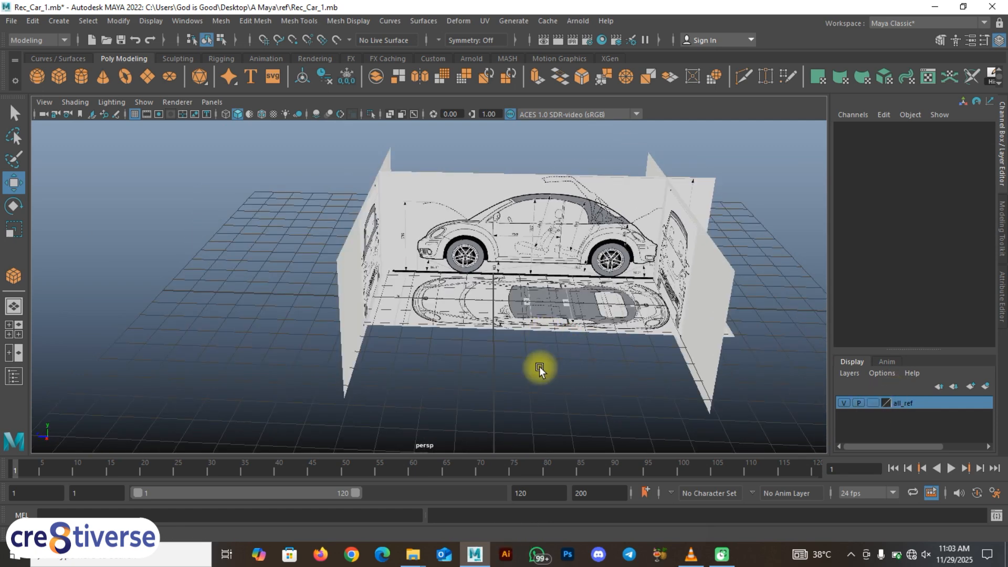
Step: Select the back image plane, open the Outliner and hide the plane
{"action": "left_click", "coordinate": [361, 274]}
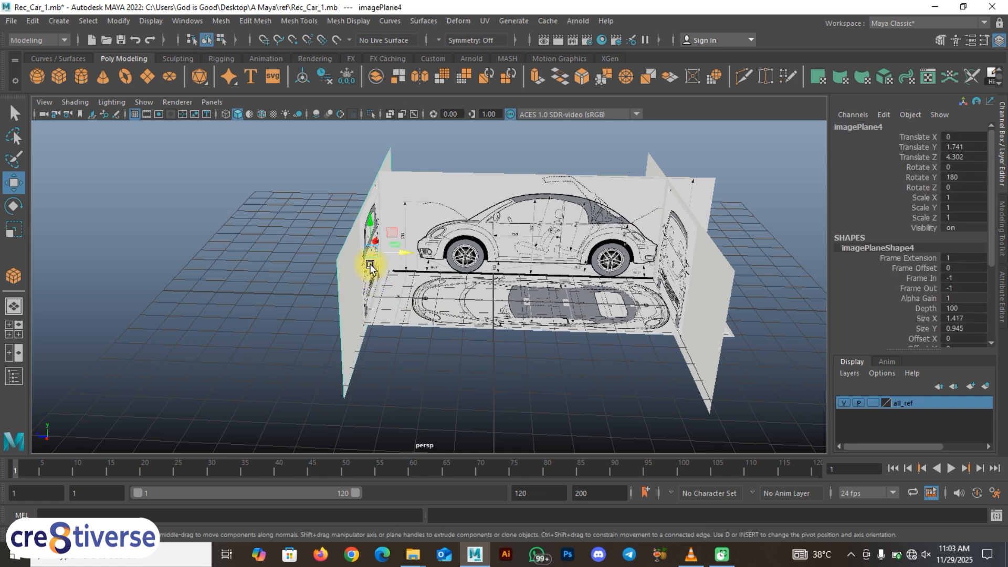
{"action": "left_click", "coordinate": [13, 376]}
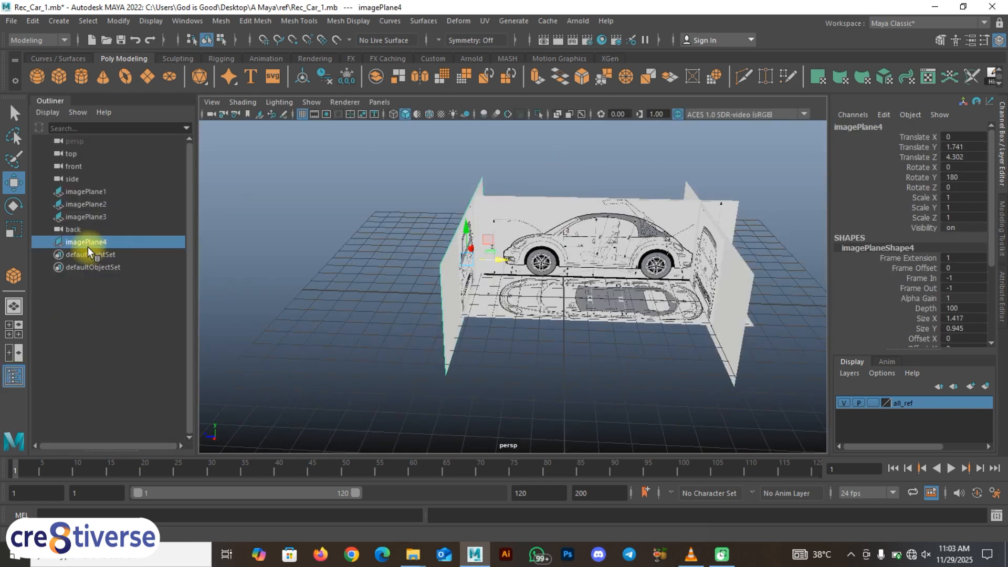
{"action": "key", "text": "ctrl+h"}
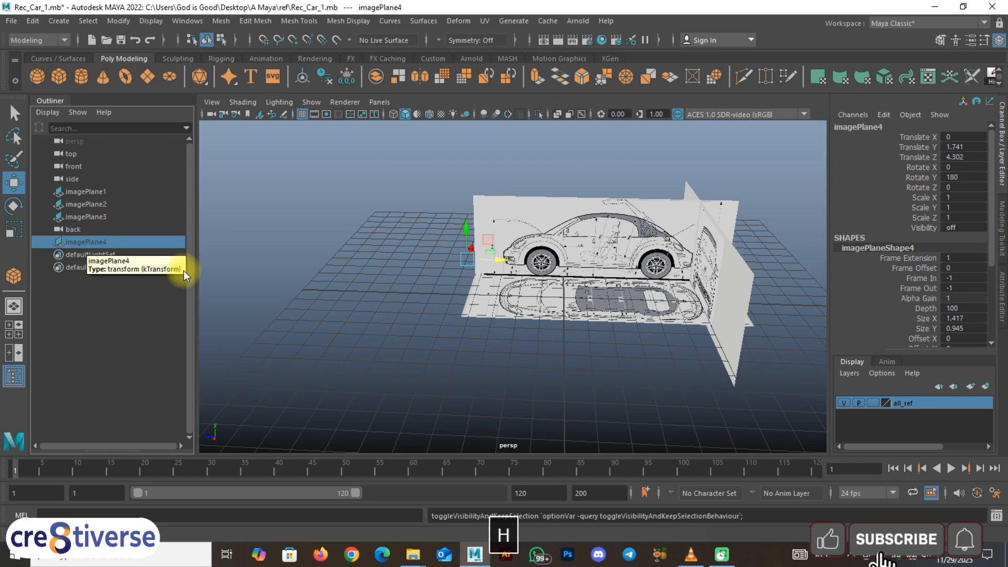
Step: Clear the selection and examine the side, top and front reference planes from several angles in the perspective view
{"action": "left_click", "coordinate": [362, 323]}
{"action": "left_click_drag", "start_coordinate": [361, 322], "coordinate": [407, 334], "text": "alt"}
{"action": "right_click_drag", "start_coordinate": [507, 302], "coordinate": [620, 305], "text": "alt"}
{"action": "left_click_drag", "start_coordinate": [620, 306], "coordinate": [494, 311], "text": "alt"}
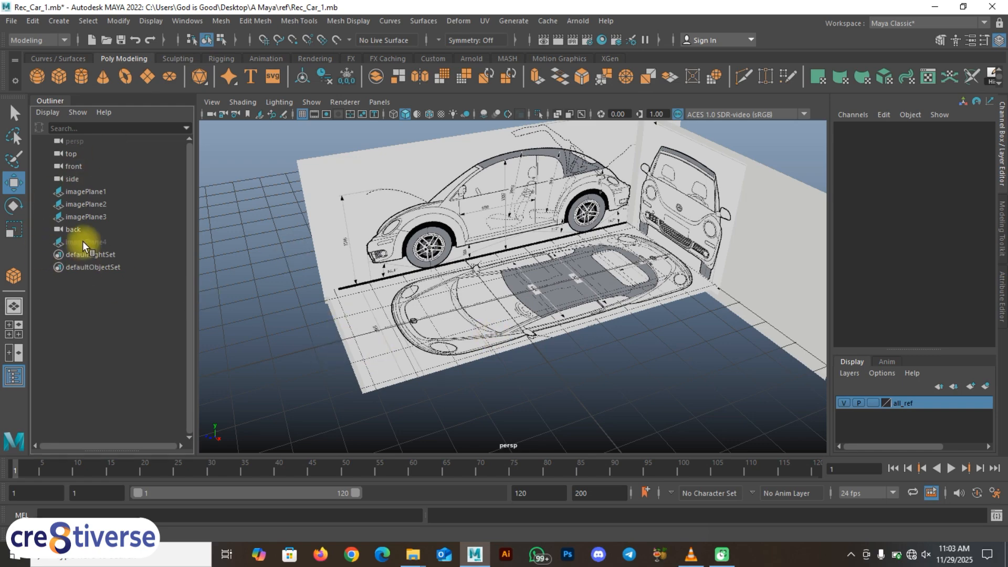
{"action": "scroll", "coordinate": [442, 360], "scroll_direction": "down", "scroll_amount": 3}
{"action": "mouse_move", "coordinate": [447, 357]}
{"action": "left_mouse_down", "text": "alt"}
{"action": "mouse_move", "coordinate": [461, 346]}
{"action": "mouse_move", "coordinate": [432, 355]}
{"action": "left_mouse_up", "text": "alt"}
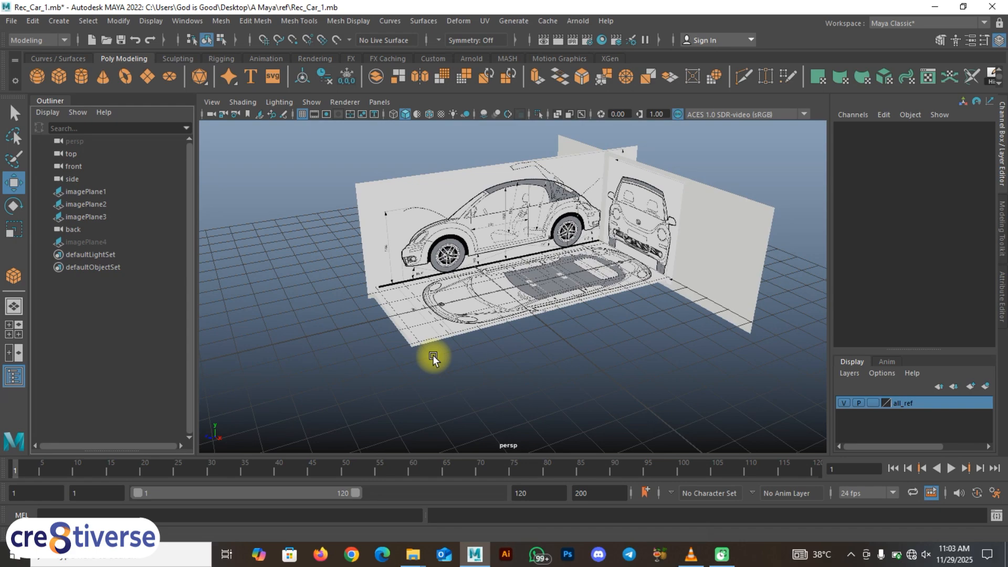
{"action": "mouse_move", "coordinate": [497, 346]}
{"action": "left_mouse_down", "text": "alt"}
{"action": "mouse_move", "coordinate": [460, 351]}
{"action": "mouse_move", "coordinate": [490, 338]}
{"action": "mouse_move", "coordinate": [489, 238]}
{"action": "mouse_move", "coordinate": [499, 228]}
{"action": "mouse_move", "coordinate": [499, 342]}
{"action": "mouse_move", "coordinate": [470, 342]}
{"action": "mouse_move", "coordinate": [515, 342]}
{"action": "mouse_move", "coordinate": [486, 339]}
{"action": "mouse_move", "coordinate": [479, 351]}
{"action": "mouse_move", "coordinate": [496, 342]}
{"action": "left_mouse_up", "text": "alt"}
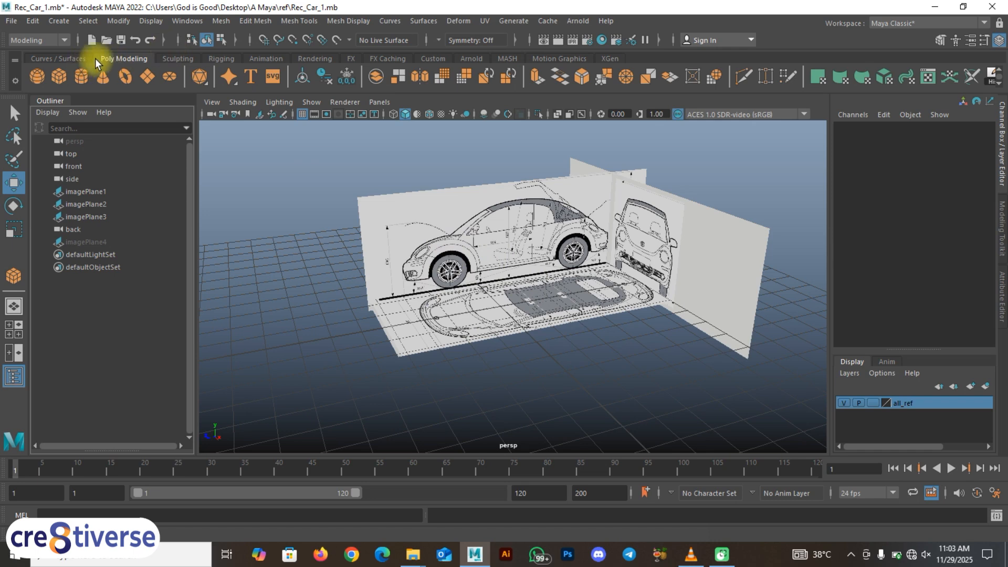
Step: Display the Curves / Surfaces tool set for creating curves
{"action": "left_click", "coordinate": [69, 58]}
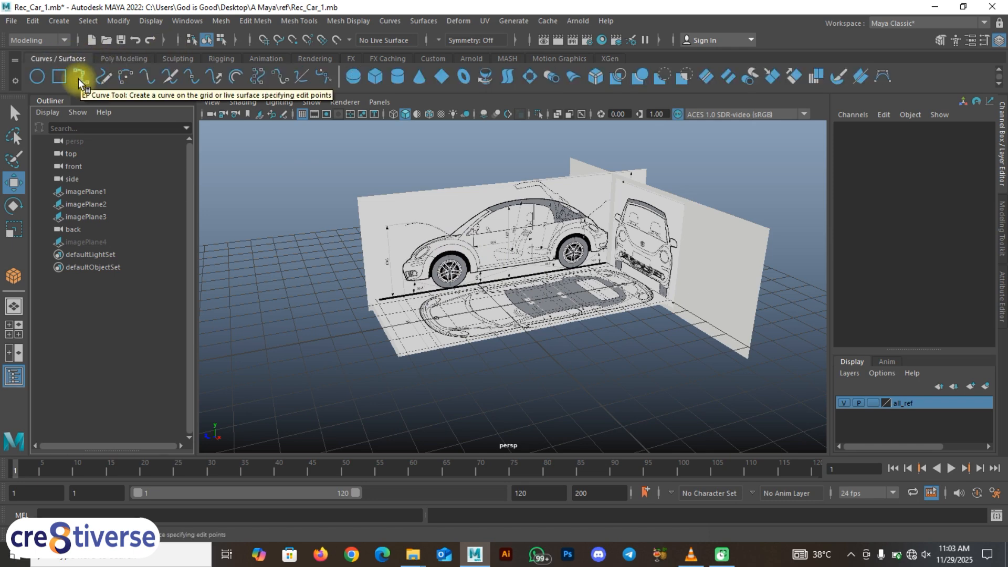
{"action": "left_click", "coordinate": [458, 265]}
{"action": "left_click", "coordinate": [476, 269]}
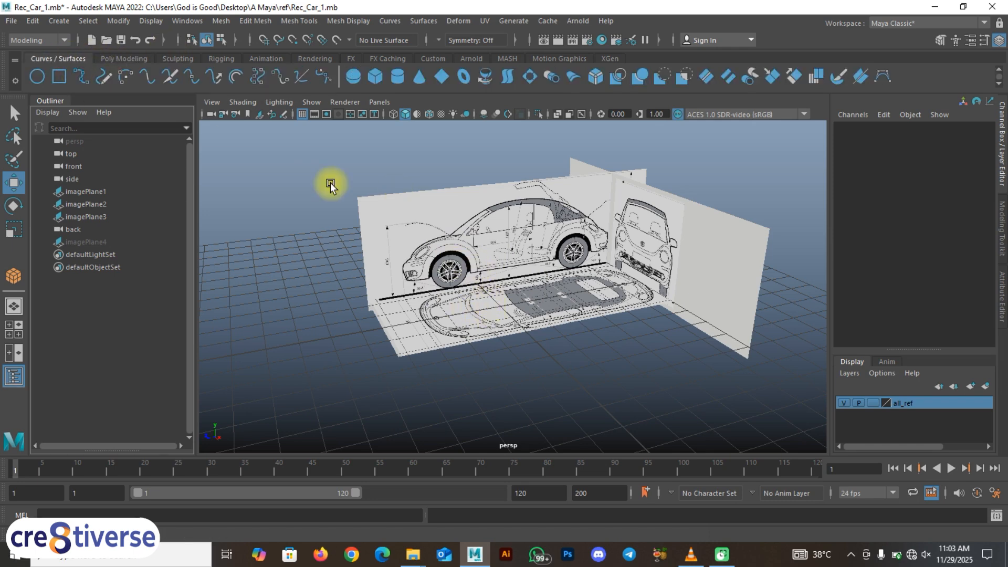